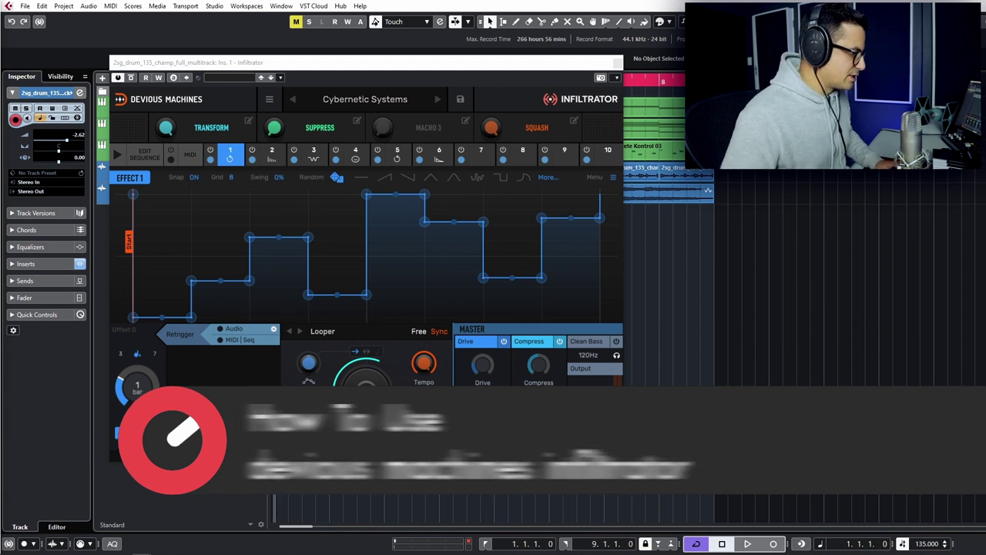
Play the drum loop and set Infiltrator's master output Mix to 71%
key("space")
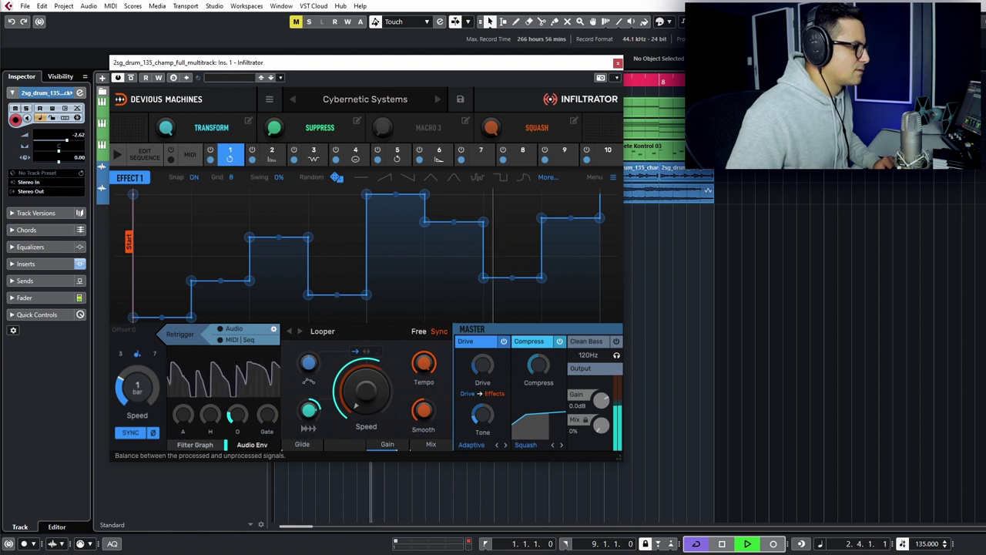
left_click_drag(600, 425, 601, 409)
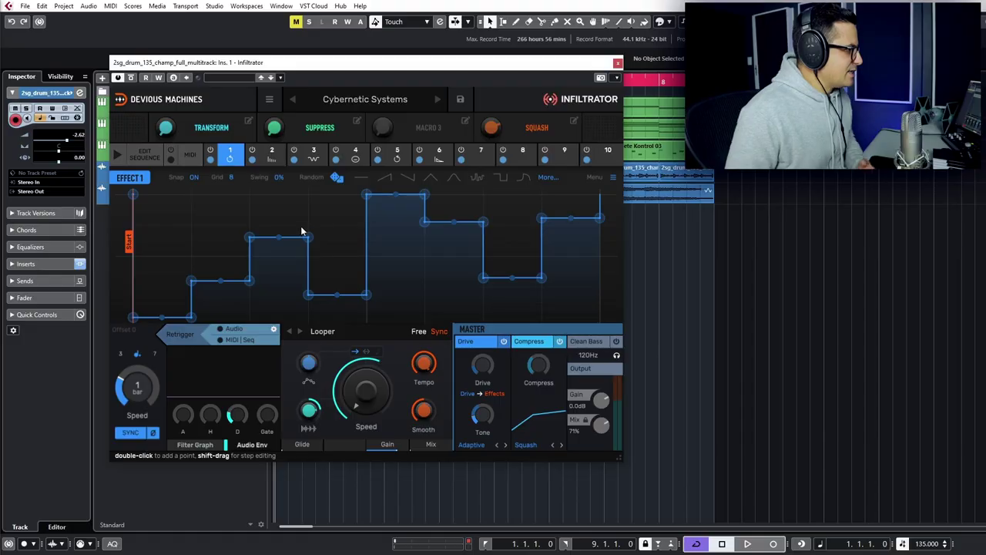
Reset Infiltrator to the Init preset and shift its plugin window slightly
left_click(270, 101)
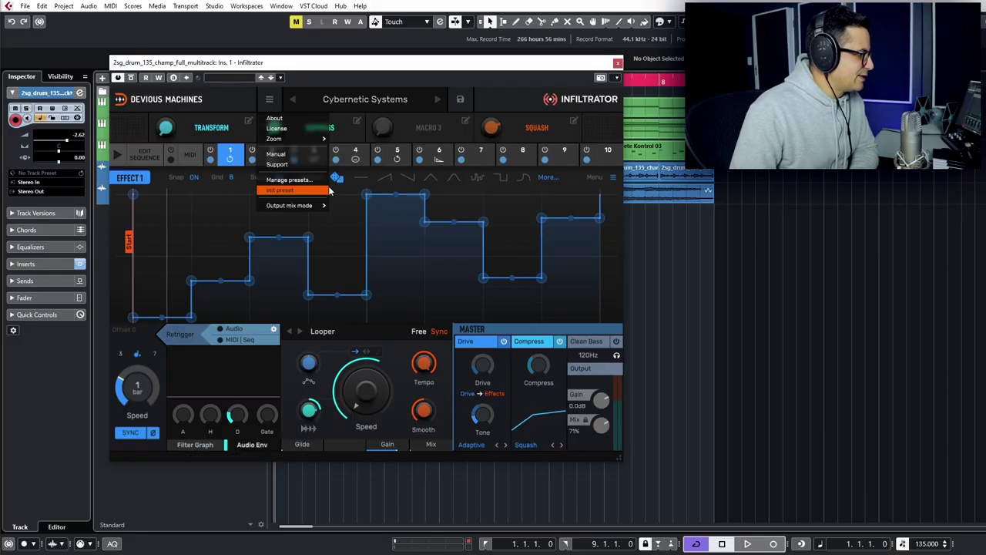
left_click(281, 190)
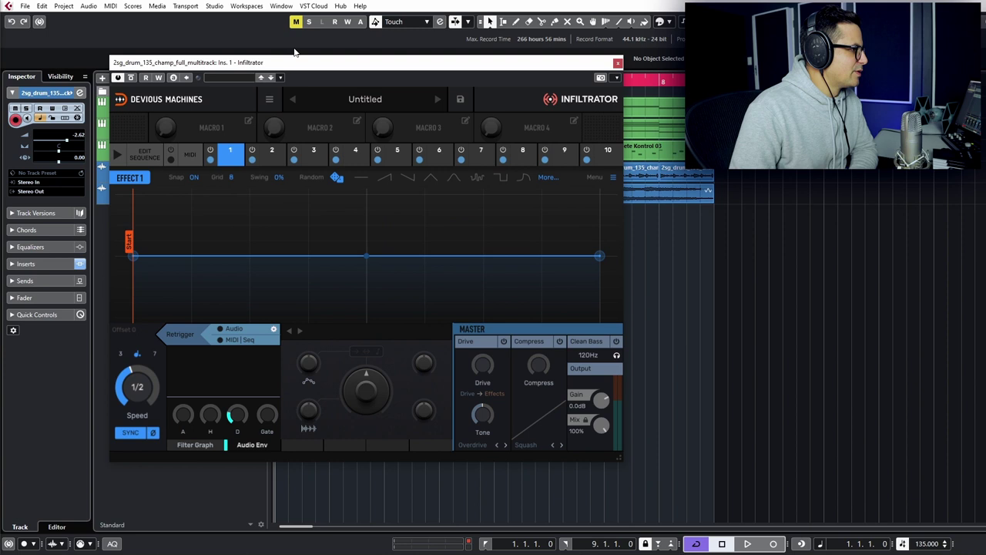
left_click_drag(291, 65, 298, 69)
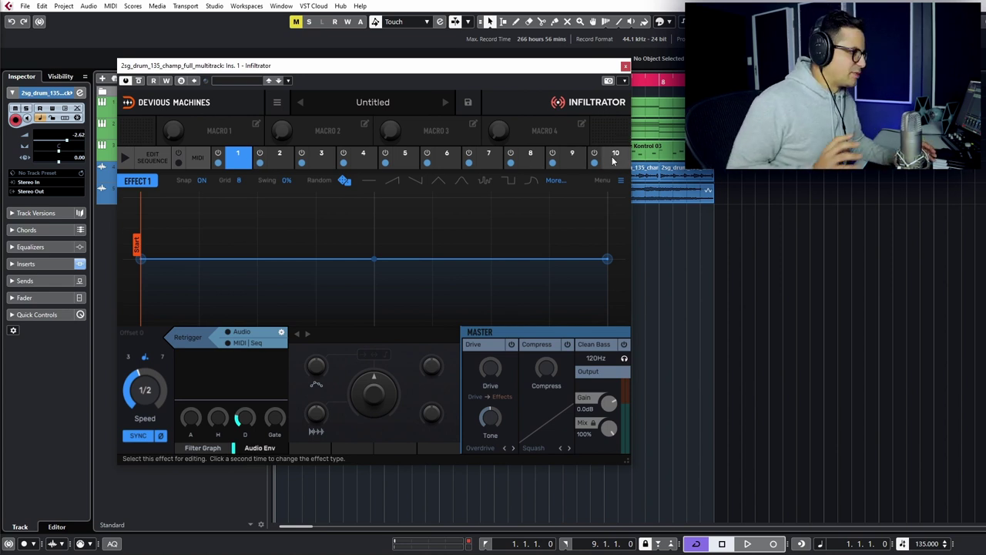
Load the Clean LP filter into effect slot 1, check its filter graph, and return to the audio envelope display
left_click(239, 160)
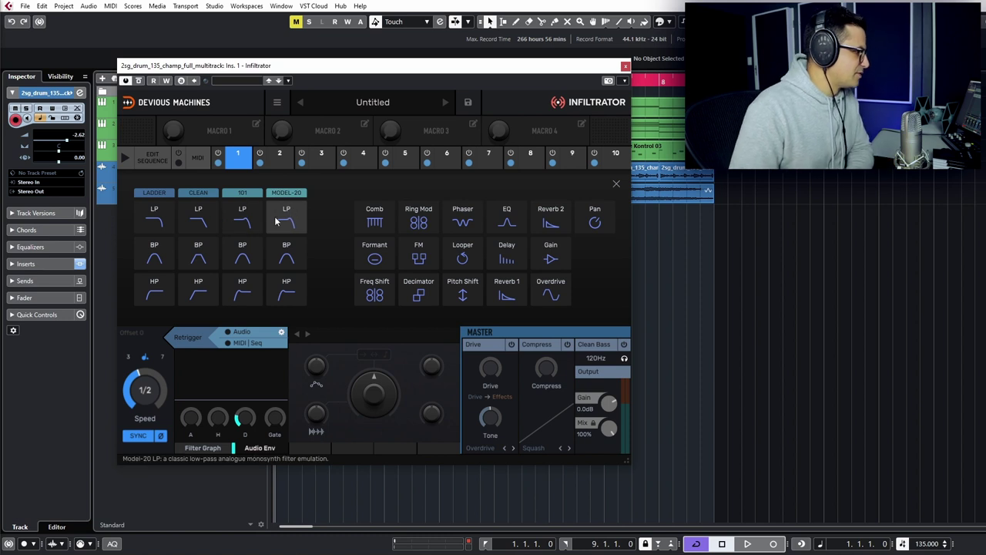
left_click(198, 221)
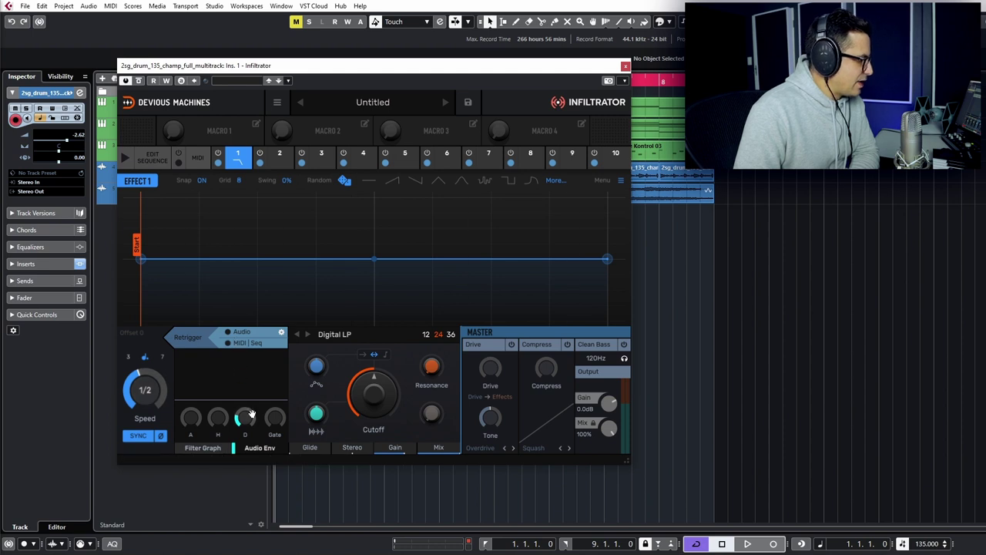
left_click(217, 449)
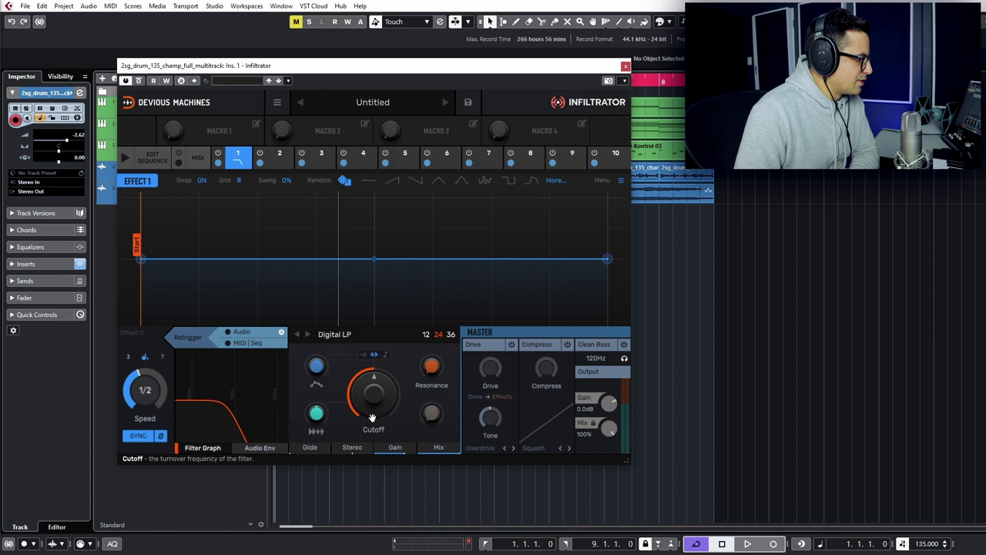
left_click(258, 447)
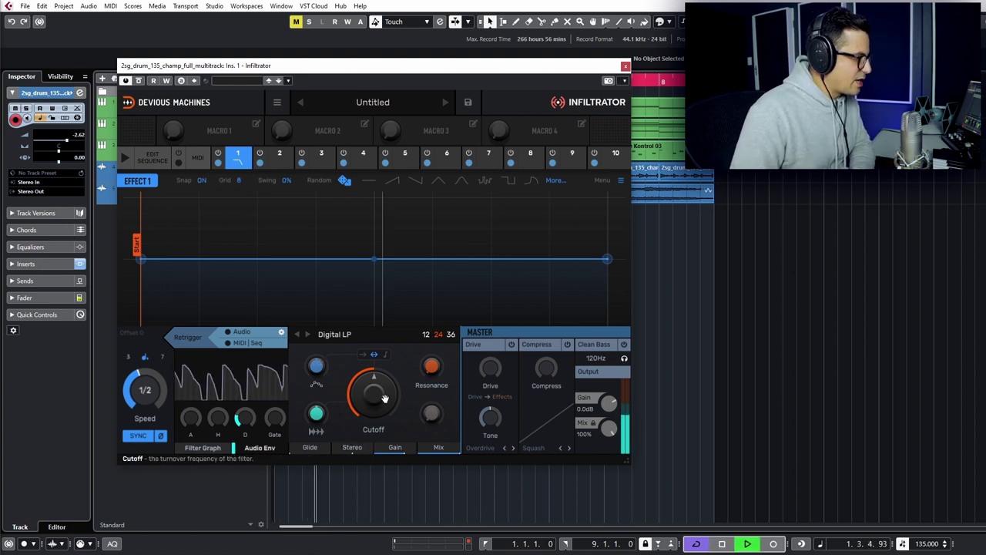
Raise the Digital LP filter's cutoff and resonance slightly while the drum loop plays
left_click_drag(385, 398, 373, 354)
left_click_drag(434, 375, 433, 356)
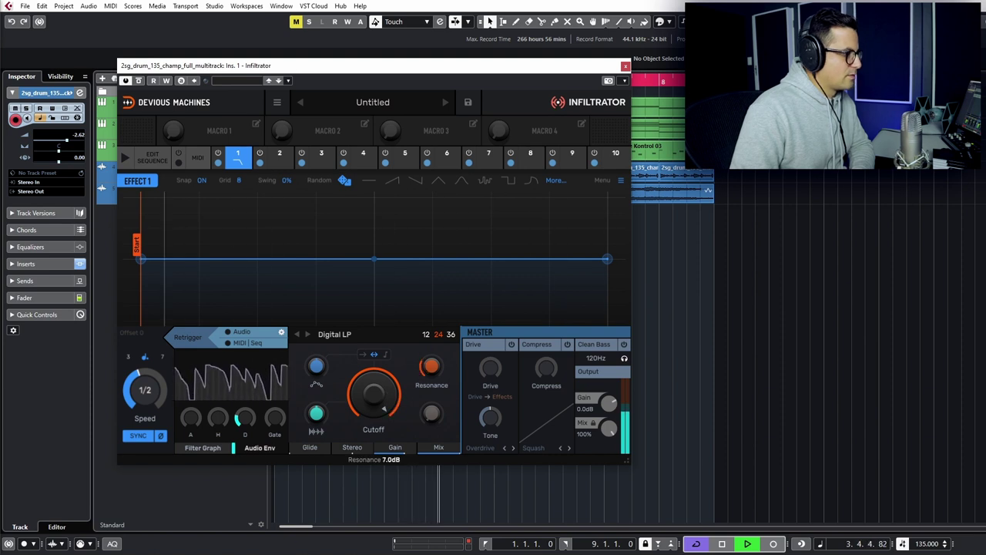
Switch effect 1 to the Model-20 LP filter and raise its Drive to 21.6 dB
left_click(238, 158)
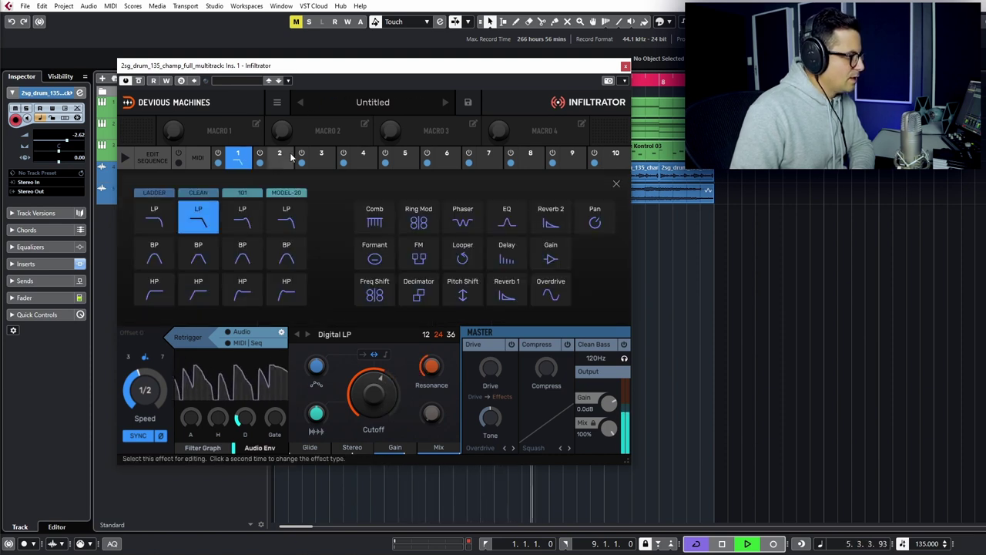
left_click(286, 221)
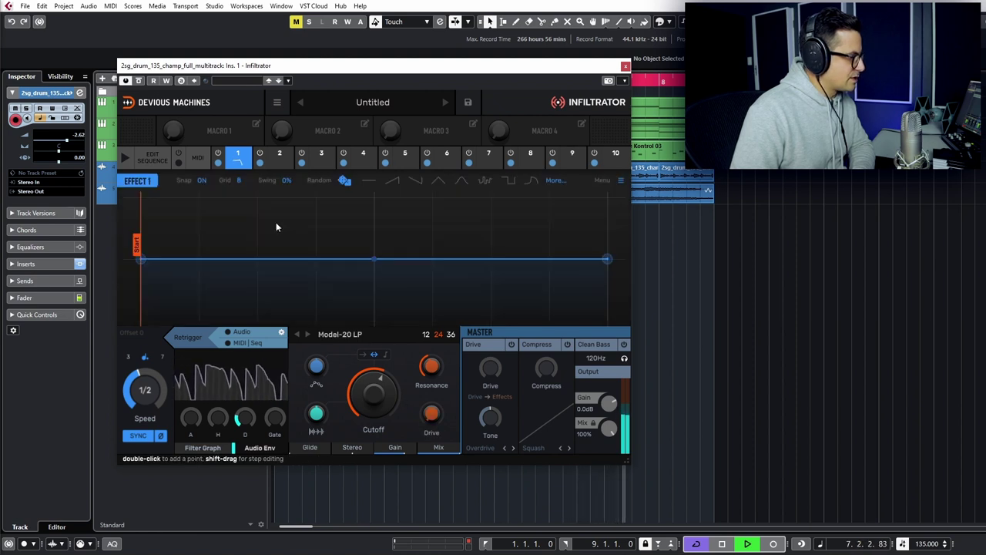
left_click_drag(435, 412, 435, 323)
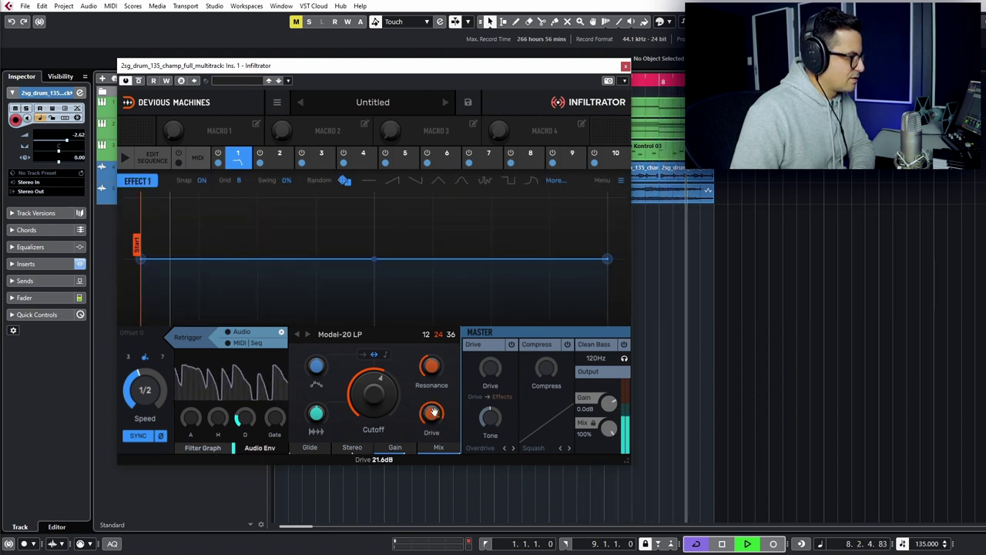
Sweep the Model-20 LP cutoff up to 12.4 kHz, fine-adjust the Drive, and bring the cutoff down to a low setting
left_click_drag(375, 395, 375, 327)
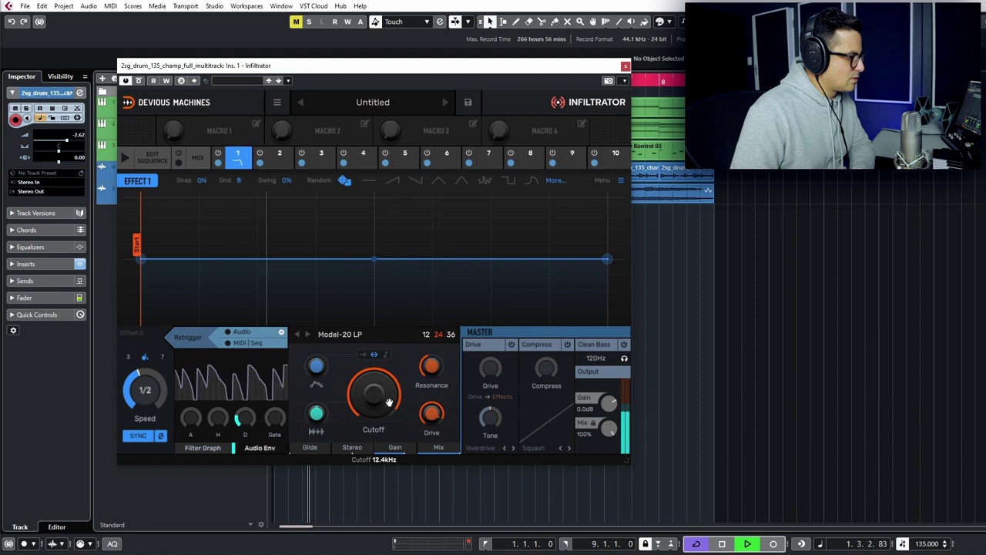
left_click_drag(431, 414, 432, 416)
left_click_drag(375, 396, 375, 439)
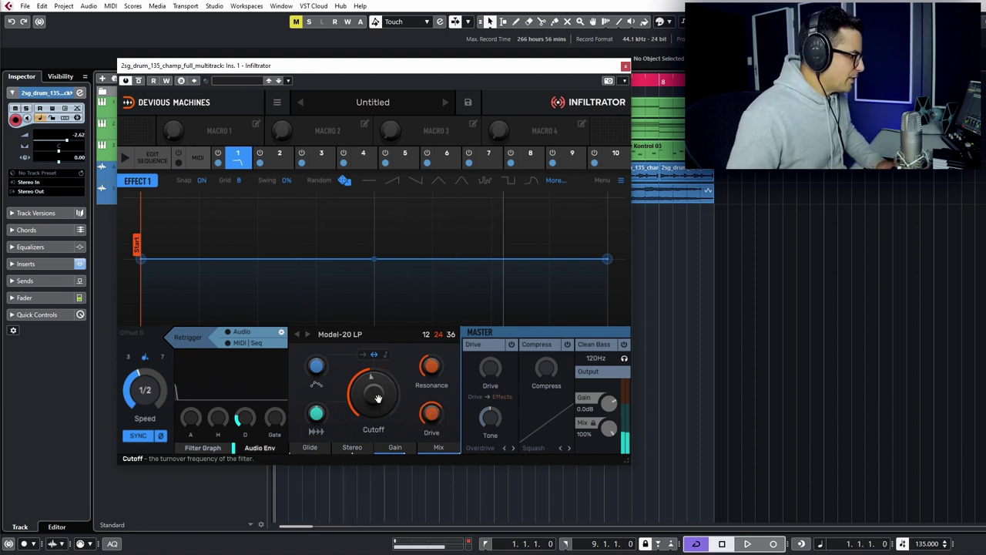
left_click_drag(360, 368, 360, 380)
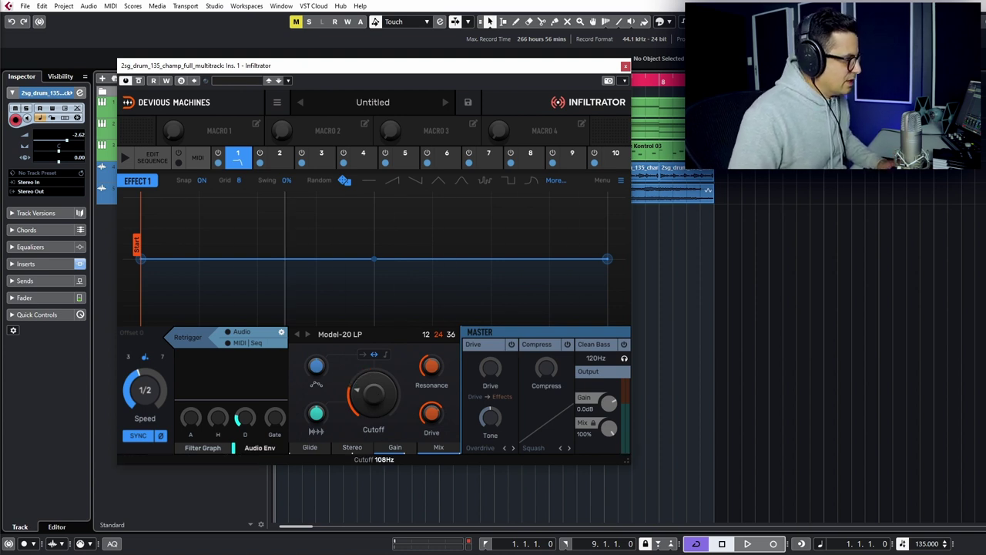
Try pitch snap on the cutoff envelope and set the modulation to the one-directional mode
left_click(387, 356)
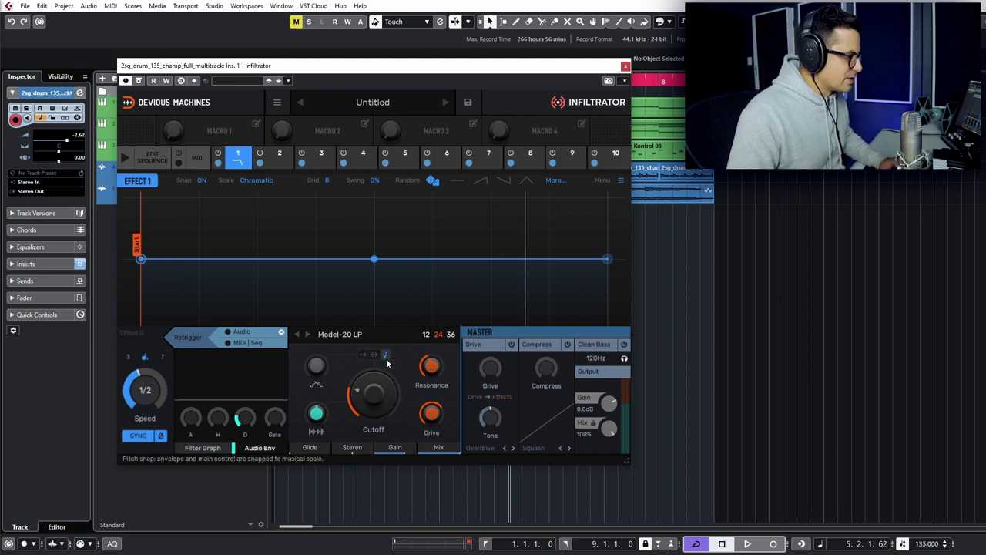
left_click(360, 355)
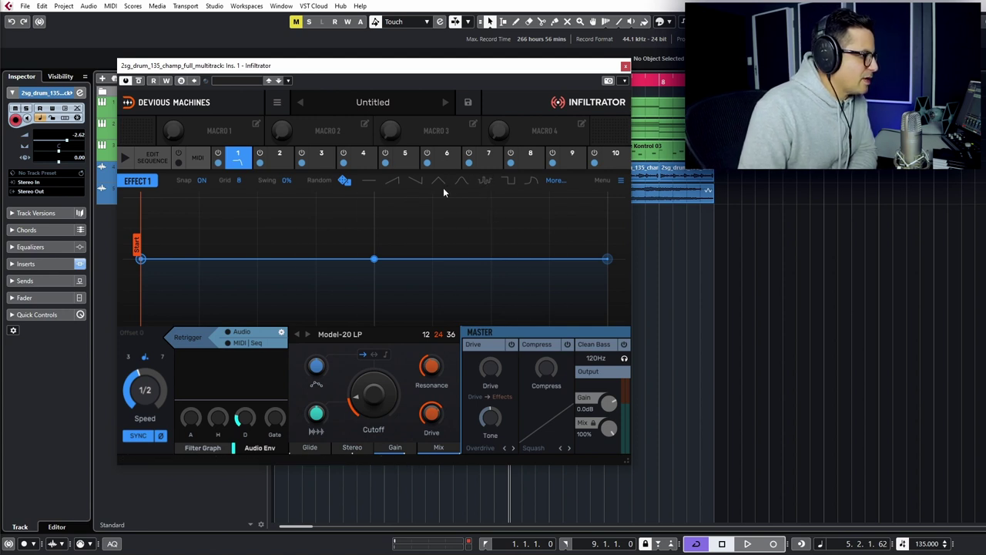
Generate several random envelope patterns for effect 1
left_click(345, 182)
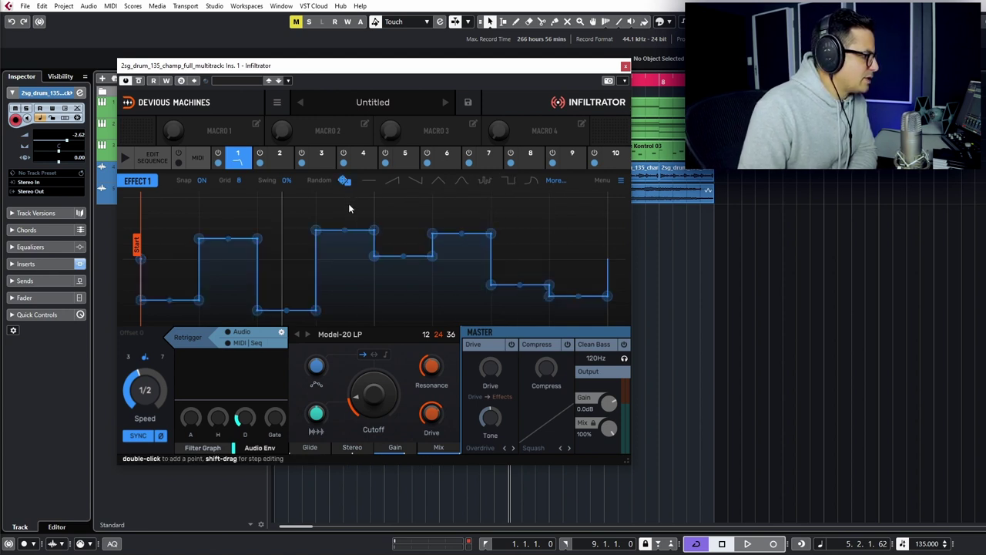
left_click(345, 180)
left_click(345, 180)
left_click(344, 181)
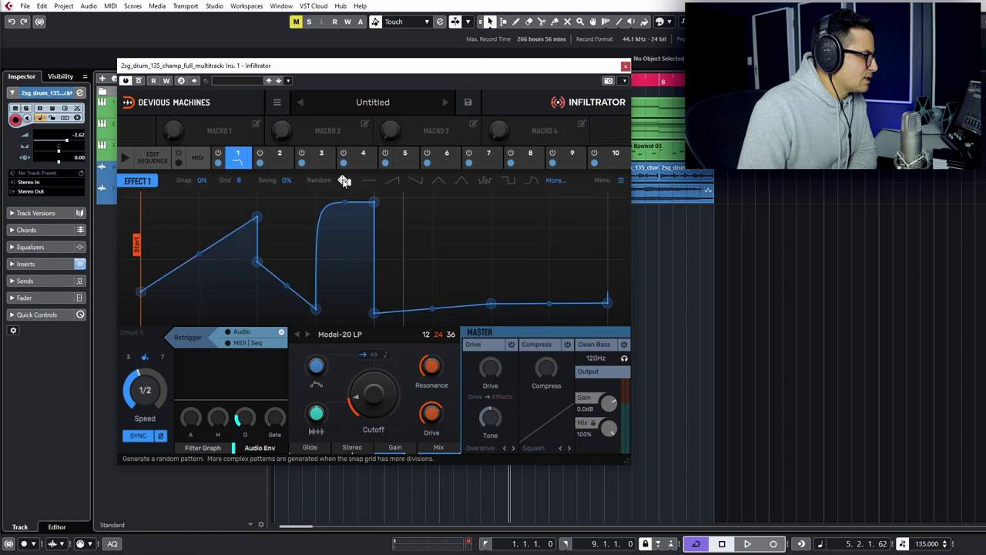
left_click(345, 181)
Try the falling ramp and the smooth bell shape on effect 1's envelope
left_click(416, 180)
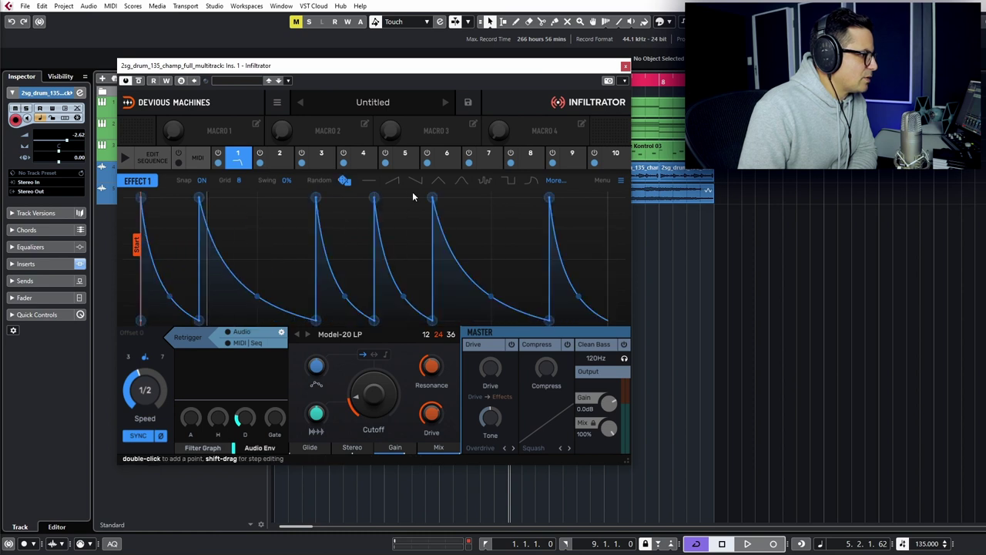
left_click(460, 181)
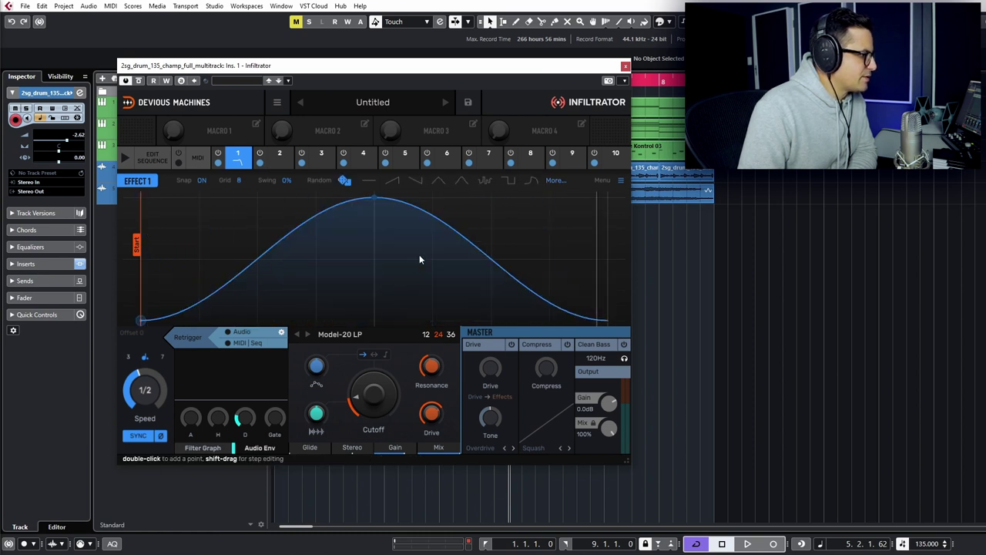
Apply the repeating sawtooth from the additional shapes and shorten its cycle so it repeats more often
left_click(554, 181)
left_click(466, 228)
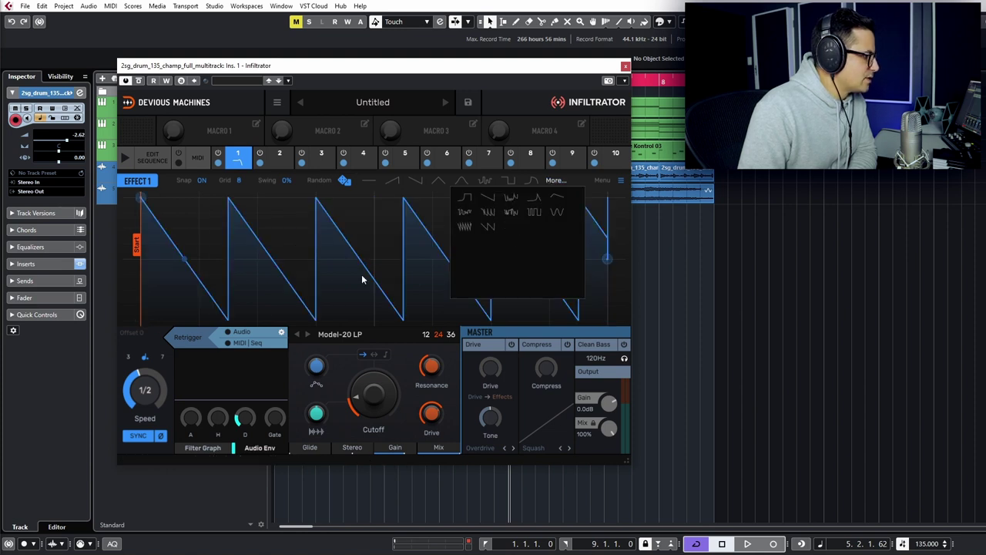
left_click_drag(184, 259, 161, 259)
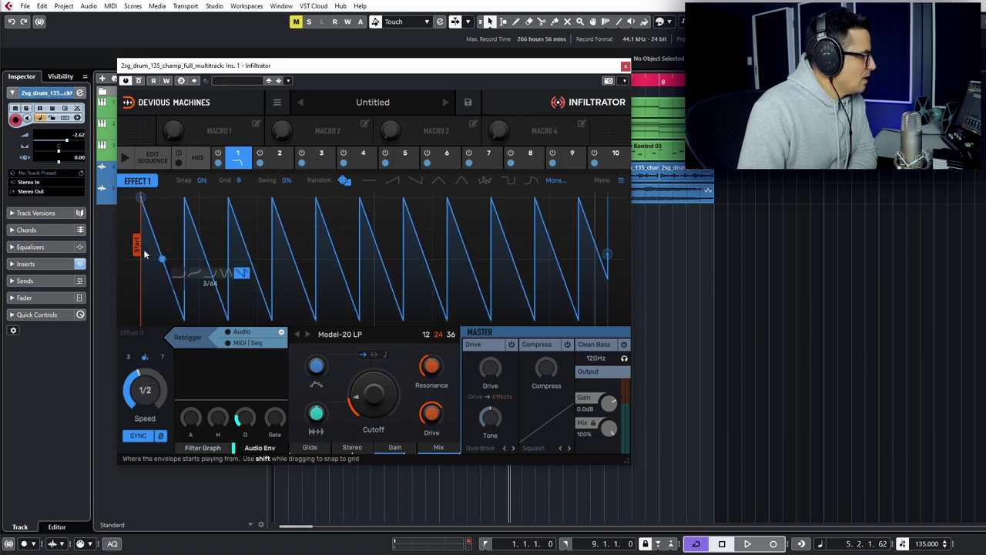
mouse_move(162, 259)
left_mouse_down()
mouse_move(455, 257)
mouse_move(151, 259)
left_mouse_up()
Try further additional envelope shapes, including the double wave and the quick rise with a long linear fall
left_click(556, 179)
left_click(509, 199)
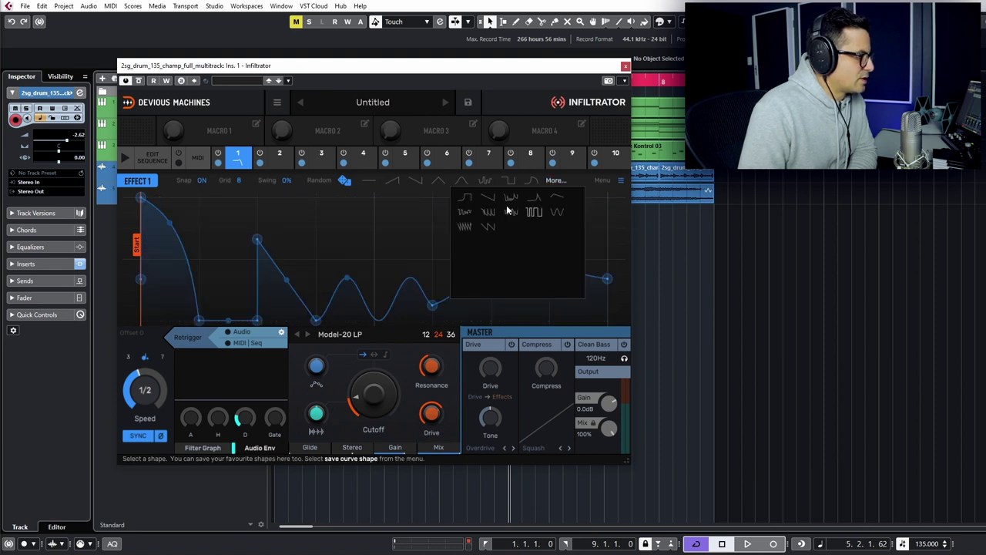
left_click(465, 213)
left_click(556, 212)
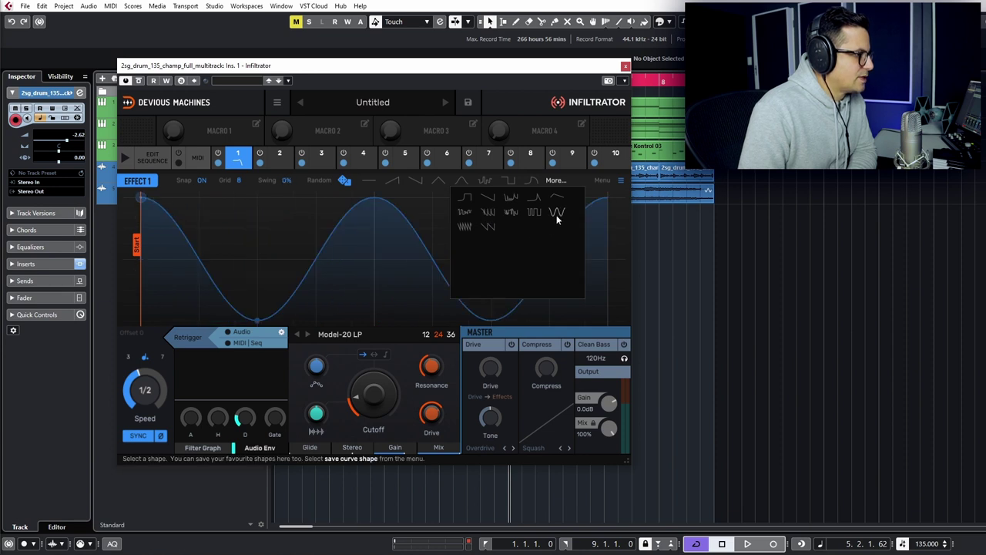
left_click(557, 198)
left_click(598, 183)
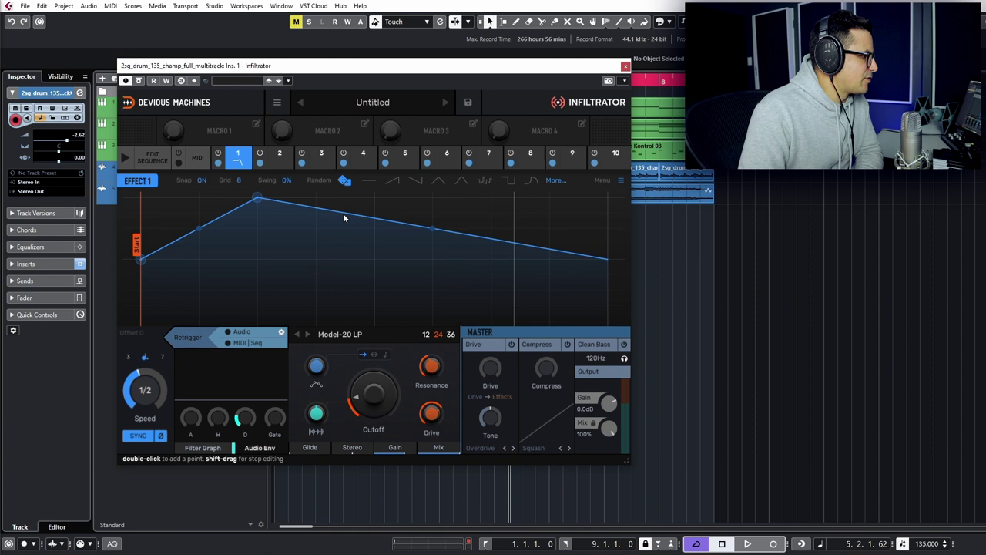
Apply the curved rise-and-fall shape, move its last point to maximum at the envelope's end, and soften the rising curve
left_click(531, 181)
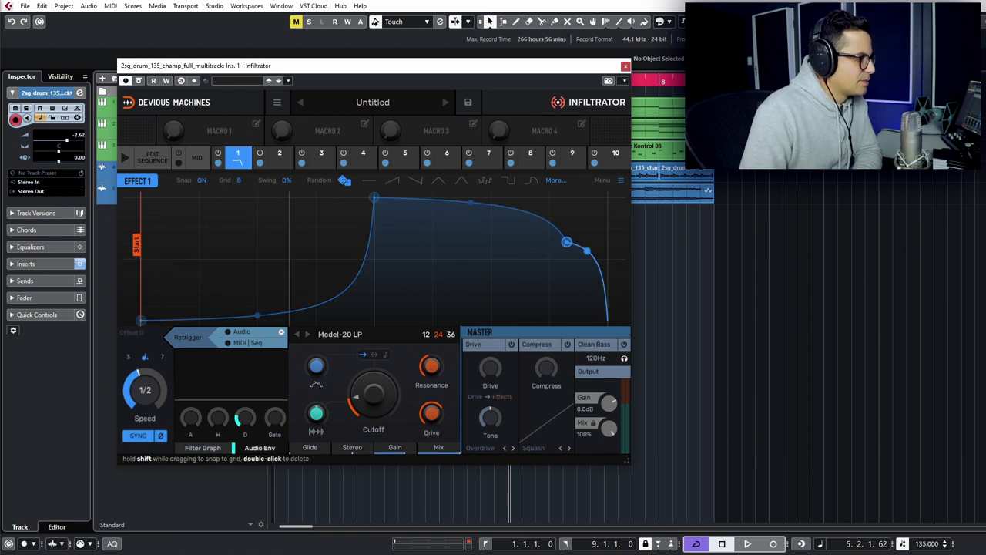
left_click_drag(566, 242, 607, 197)
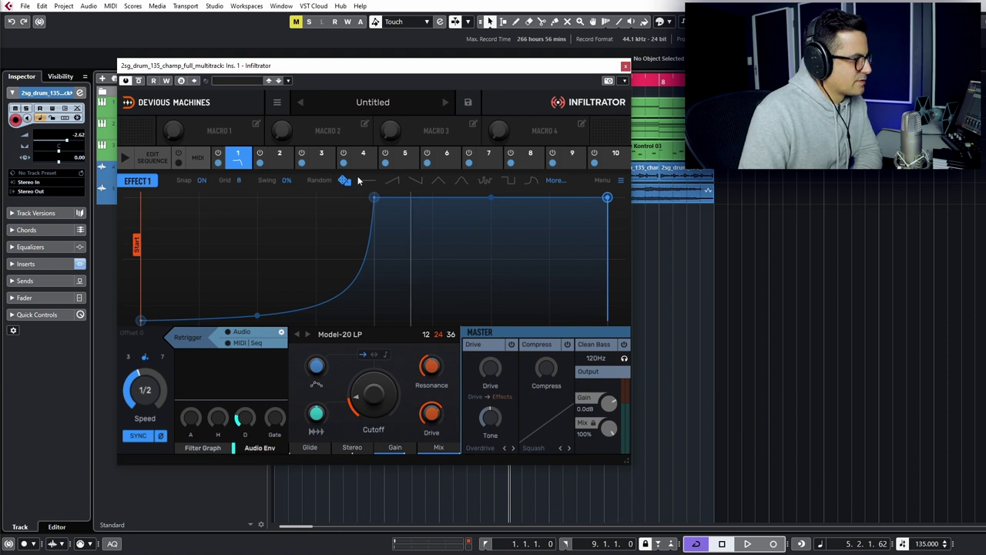
left_click_drag(260, 316, 257, 299)
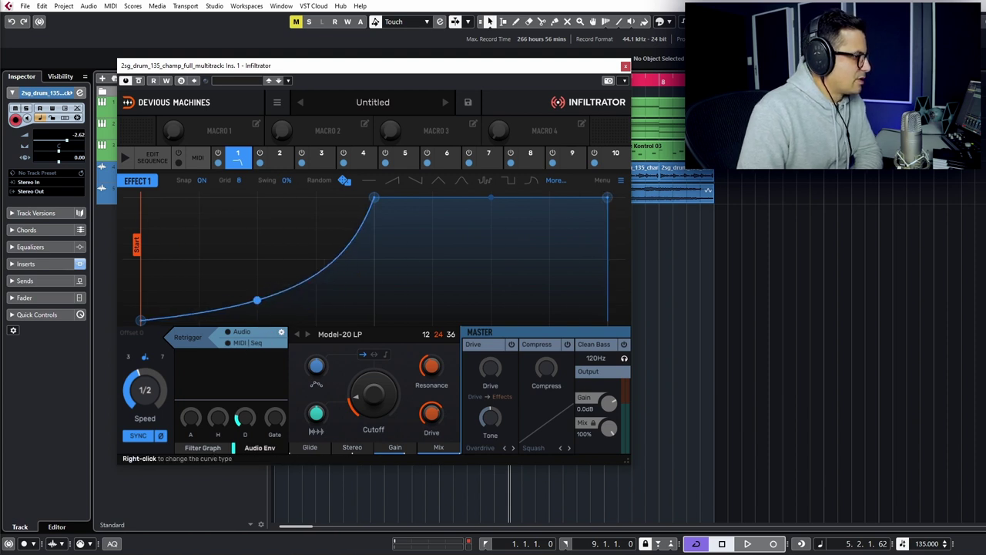
Save the custom envelope shape into the first empty slot of the additional shapes
left_click(621, 180)
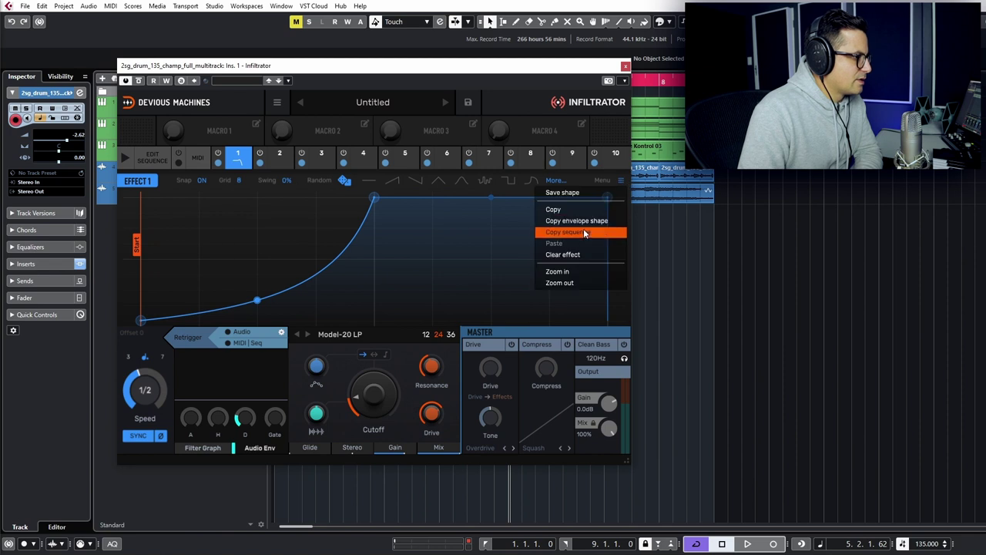
left_click(563, 193)
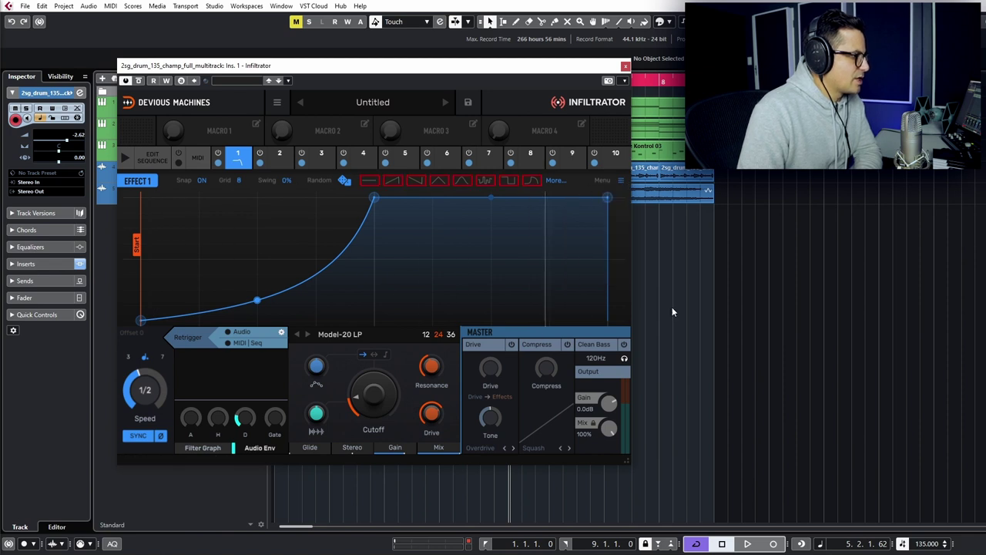
left_click(555, 182)
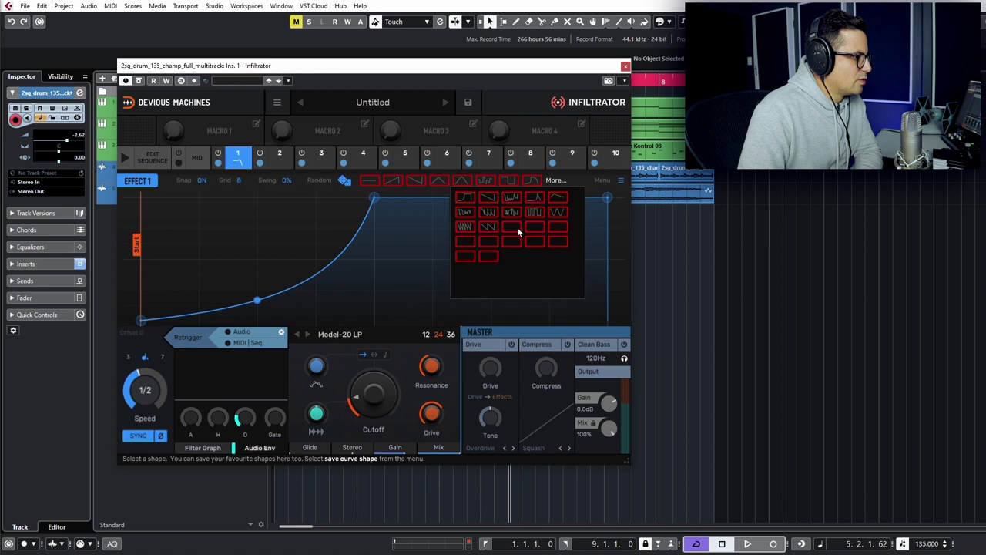
left_click(515, 226)
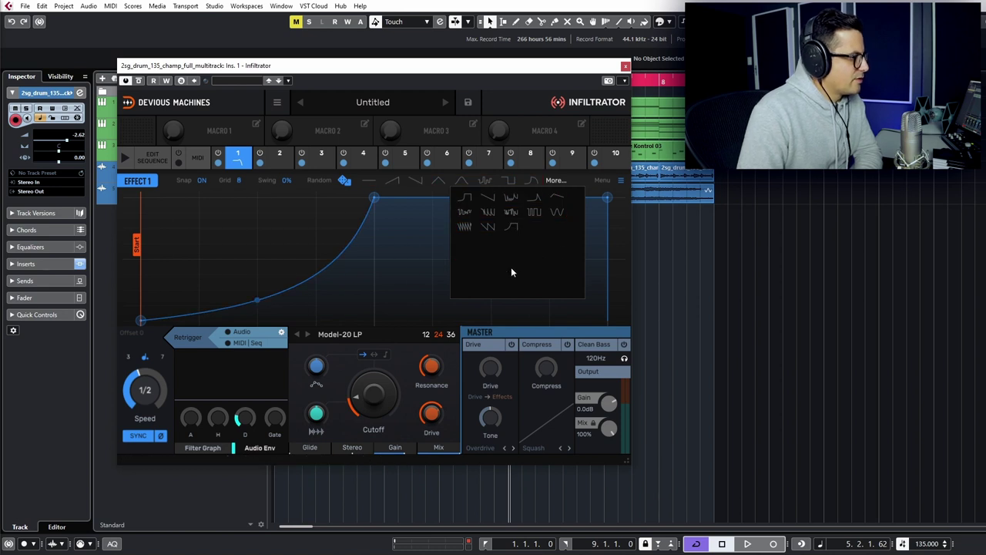
left_click(344, 233)
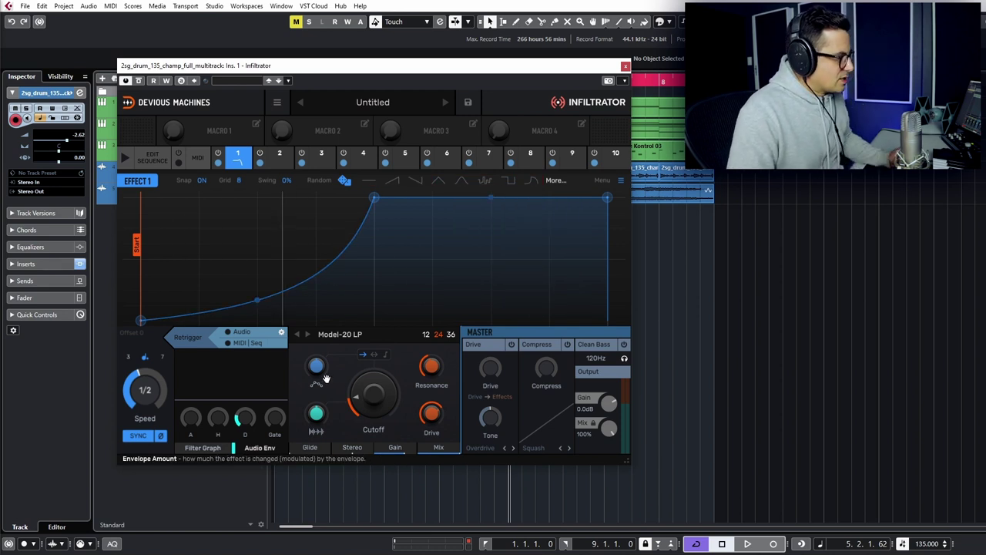
Raise the filter's envelope amount, set the envelope speed to 1/4, and set resonance to 14% while auditioning the loop
key("space")
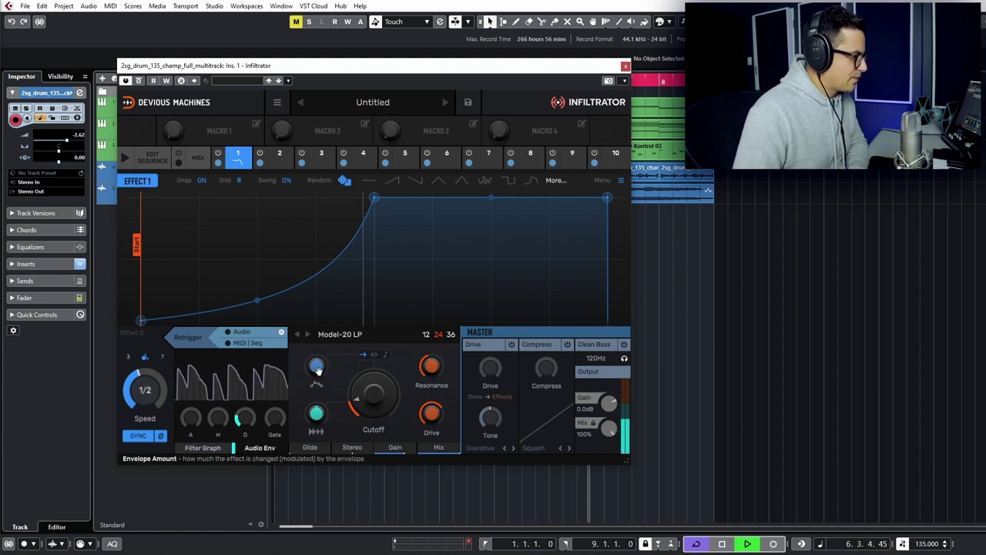
left_click_drag(361, 374, 360, 359)
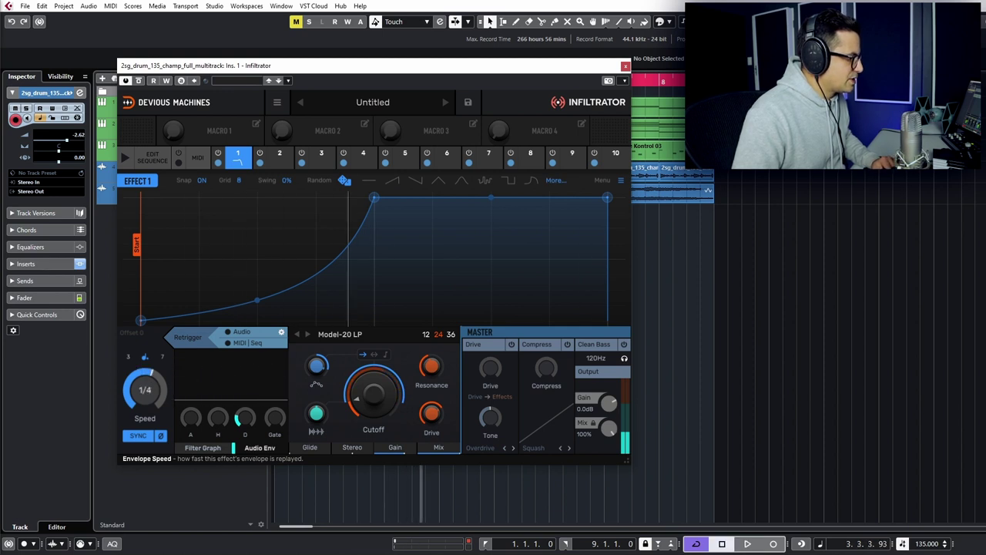
key("space")
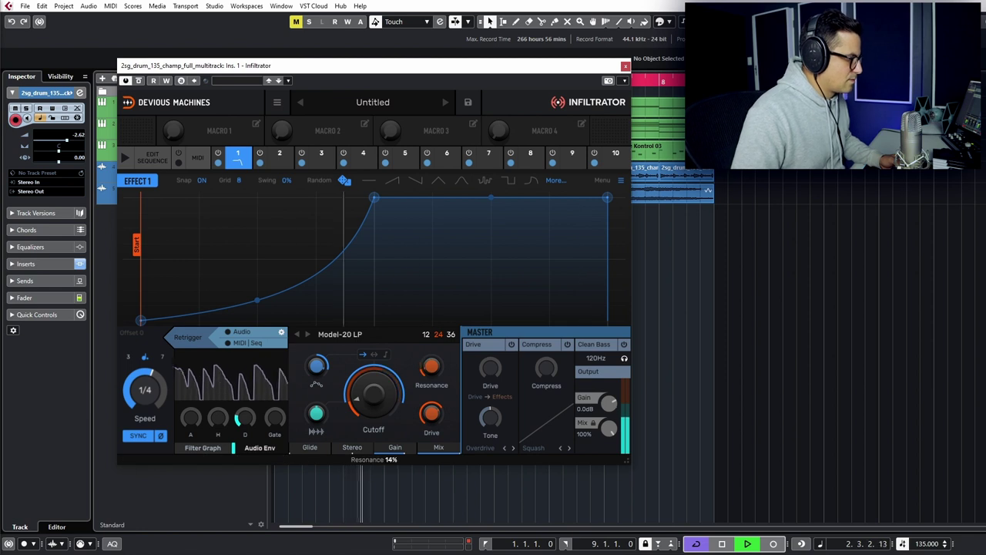
Modulate a lowered filter cutoff with the audio envelope instead of the drawn envelope, setting the audio envelope amount to 71%
left_click_drag(382, 403, 376, 395)
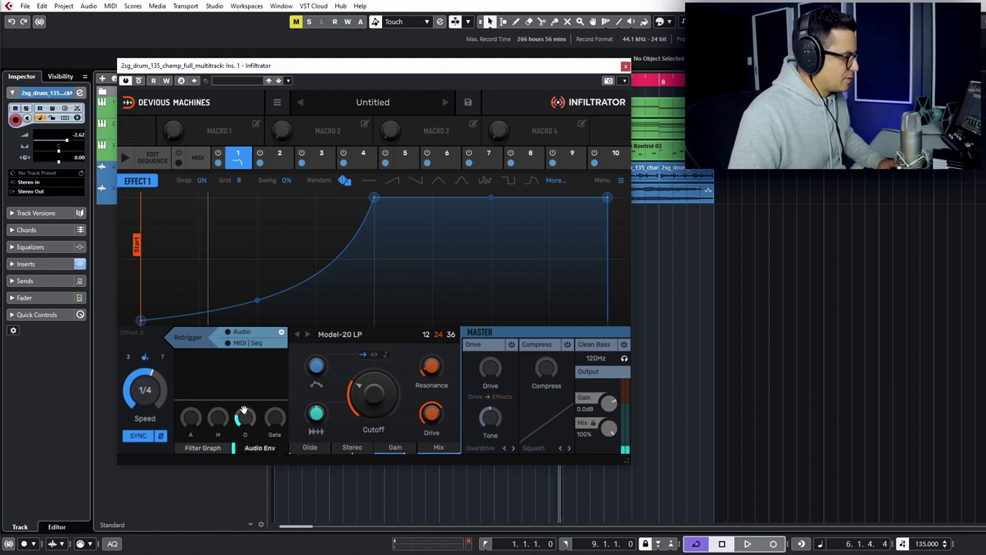
left_click(322, 413)
left_click_drag(373, 394, 373, 402)
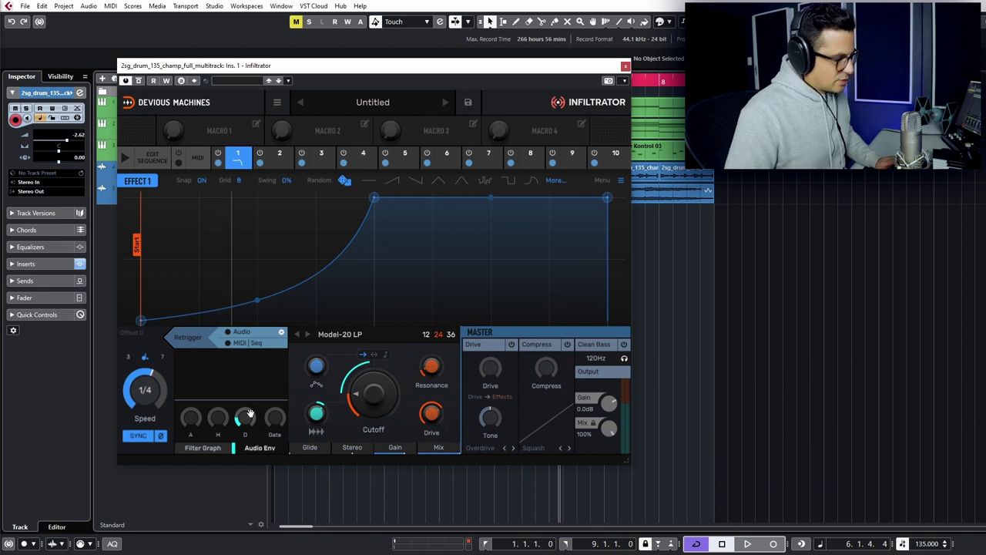
key("space")
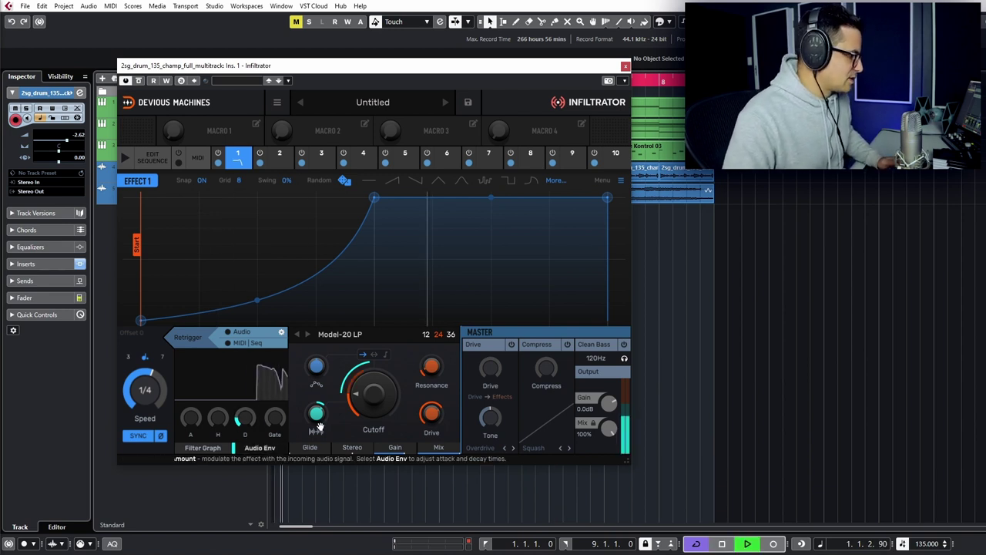
left_click_drag(318, 418, 318, 361)
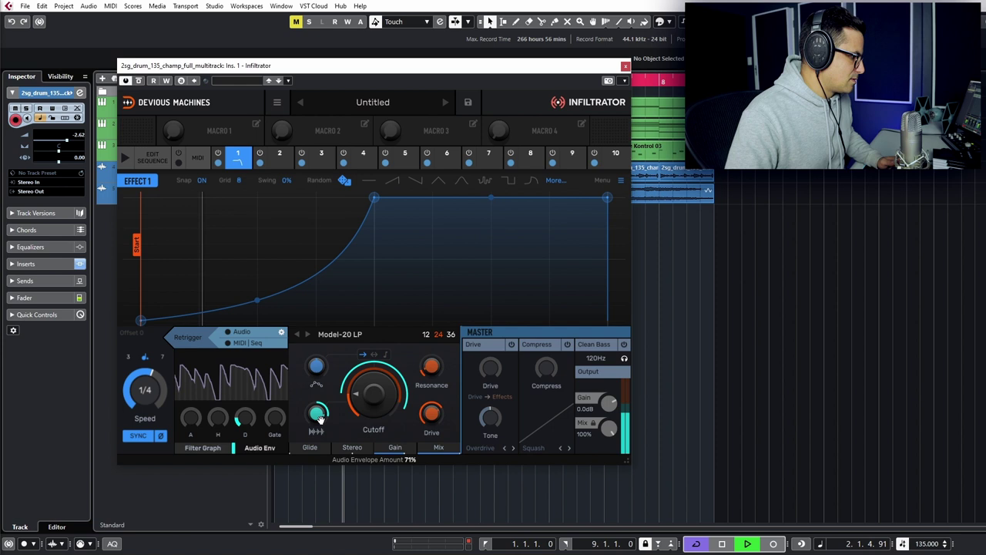
Shorten the audio envelope's decay and try an attack of 15.1 ms, then stop the loop
left_click_drag(246, 418, 245, 423)
left_click_drag(218, 418, 218, 419)
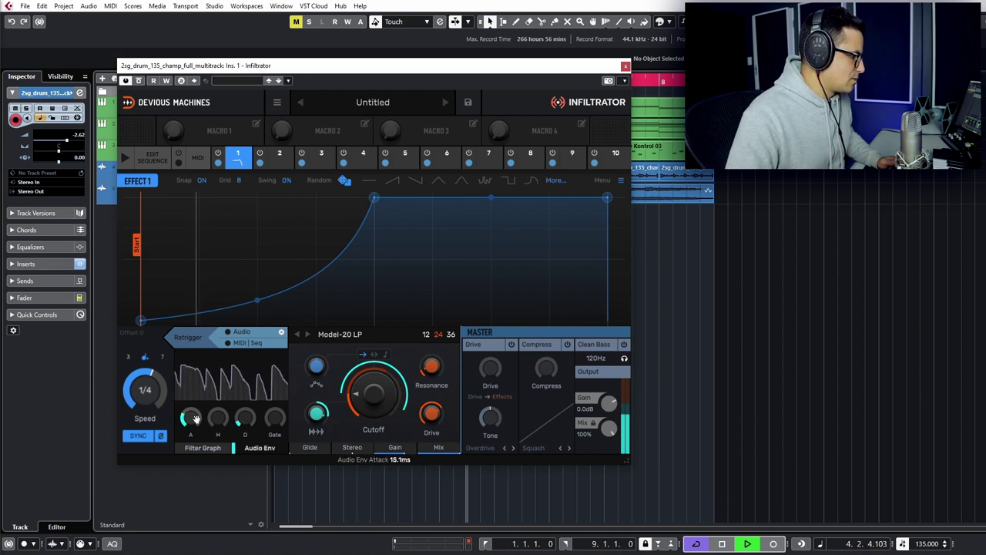
key("space")
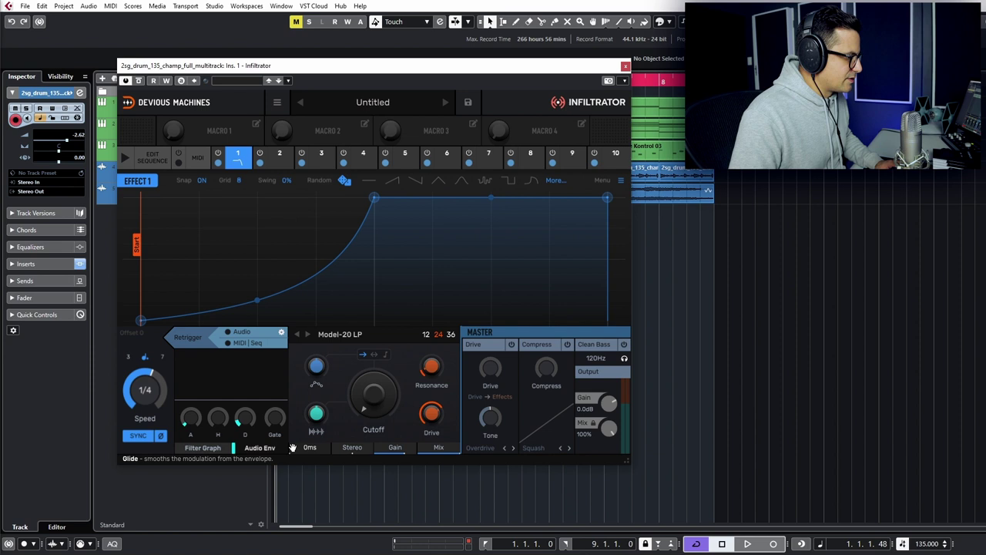
Play the loop and offset the filter's stereo setting from its centre
key("space")
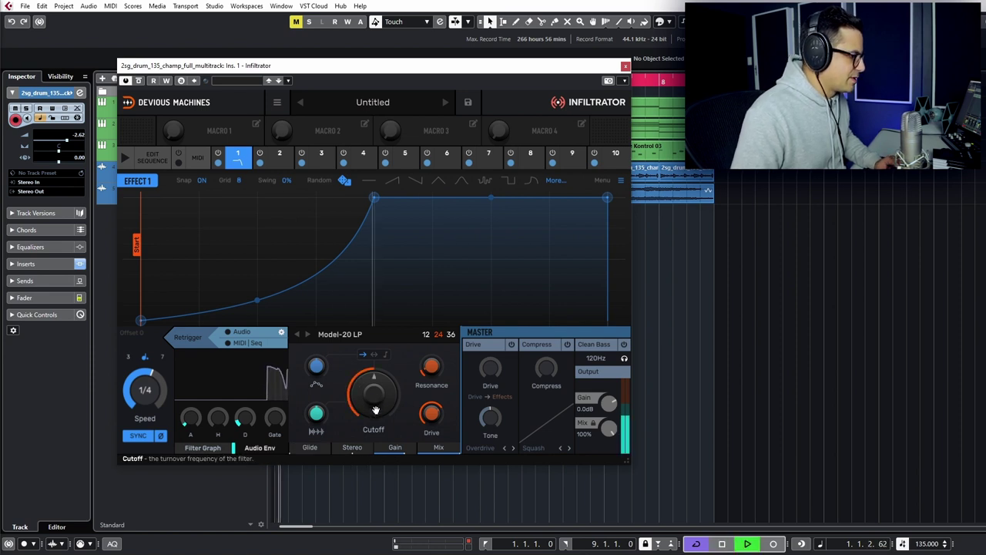
mouse_move(352, 446)
left_mouse_down()
mouse_move(352, 432)
mouse_move(352, 465)
left_mouse_up()
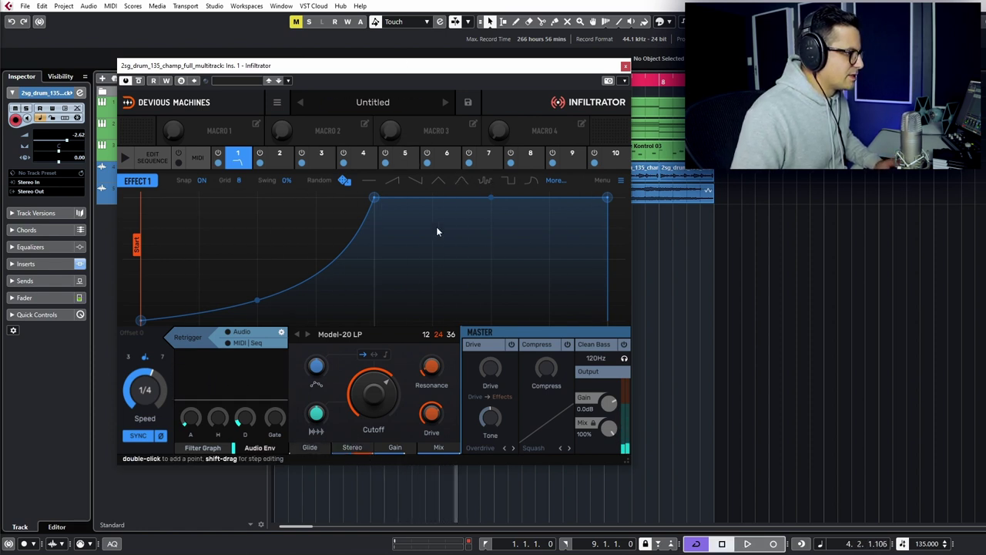
Apply the random step shape to the filter's envelope at speed 1/2 and increase the glide to smooth its jumps
left_click(484, 181)
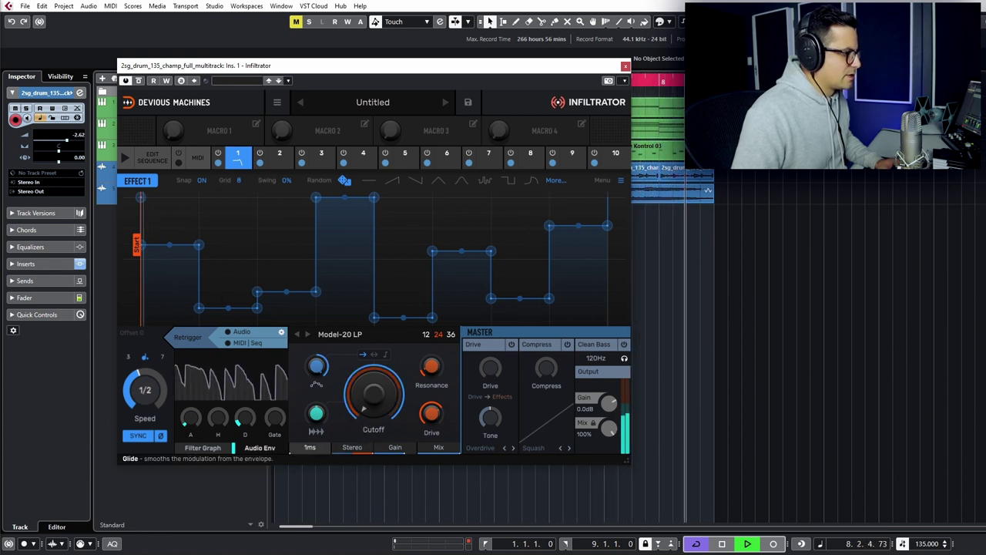
left_click_drag(310, 446, 310, 428)
key("space")
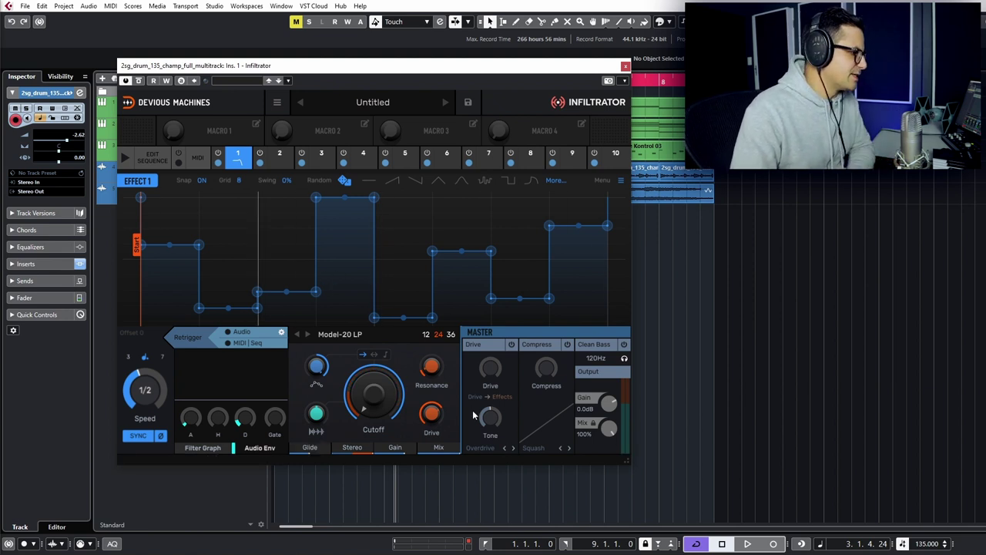
Raise the filter cutoff to a high setting, remove its envelope modulation, and play the loop
left_click_drag(365, 408, 365, 369)
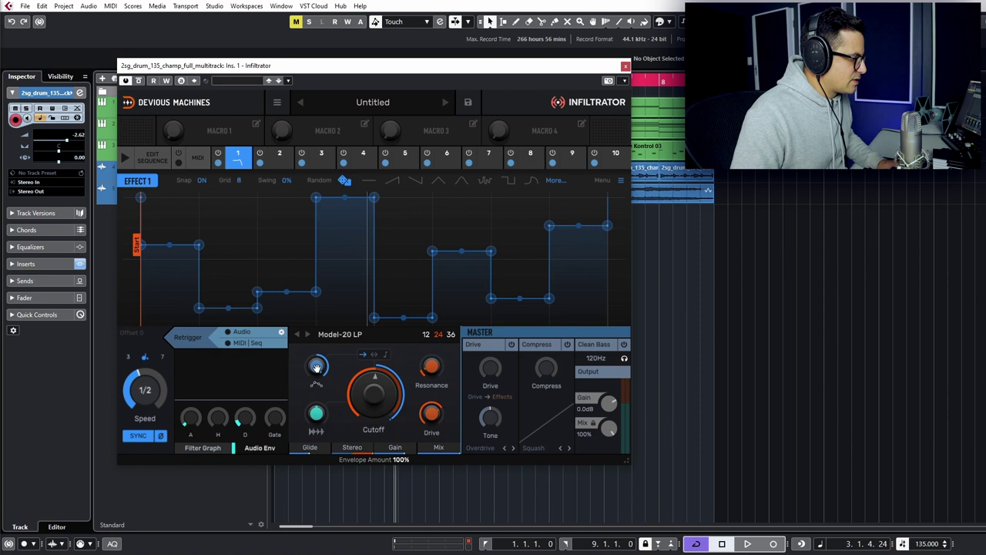
key("space")
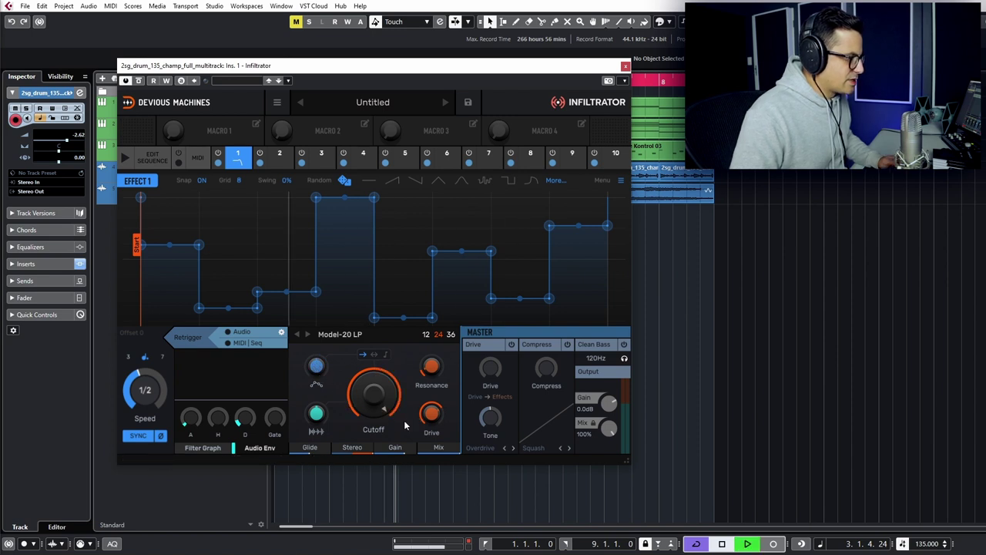
Enable the master Squash compressor and audition different compression amounts, including 62%
left_click(566, 345)
left_click_drag(559, 382, 559, 343)
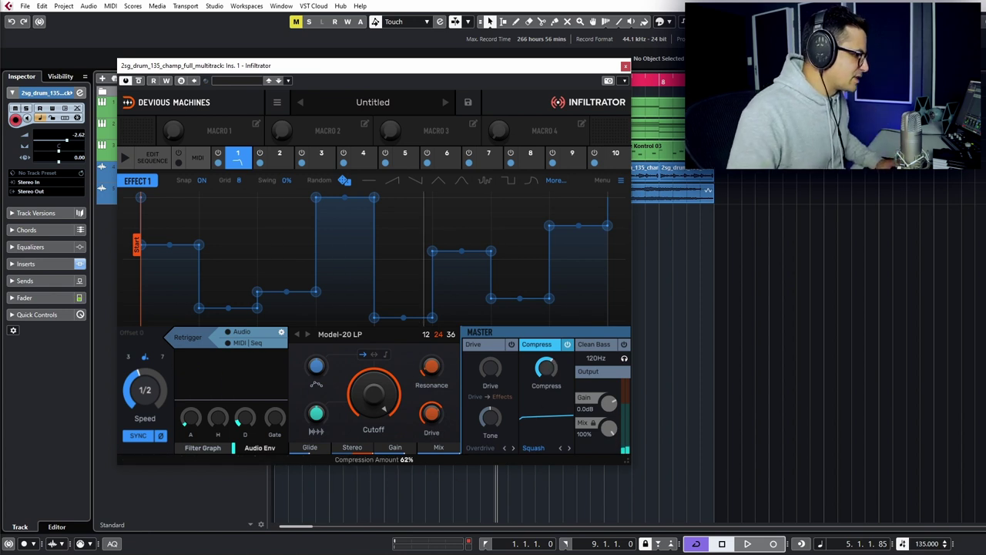
left_click_drag(546, 363, 546, 379)
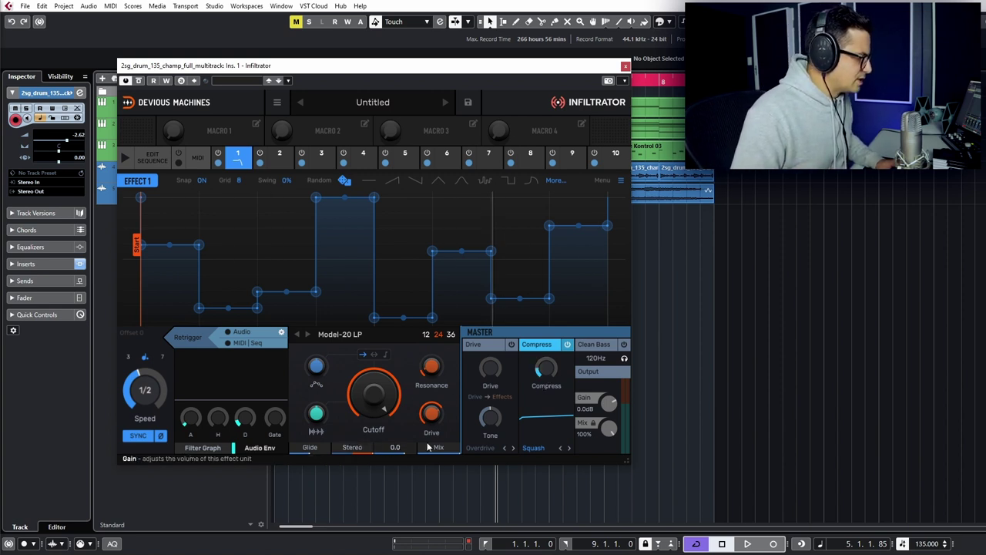
key("space")
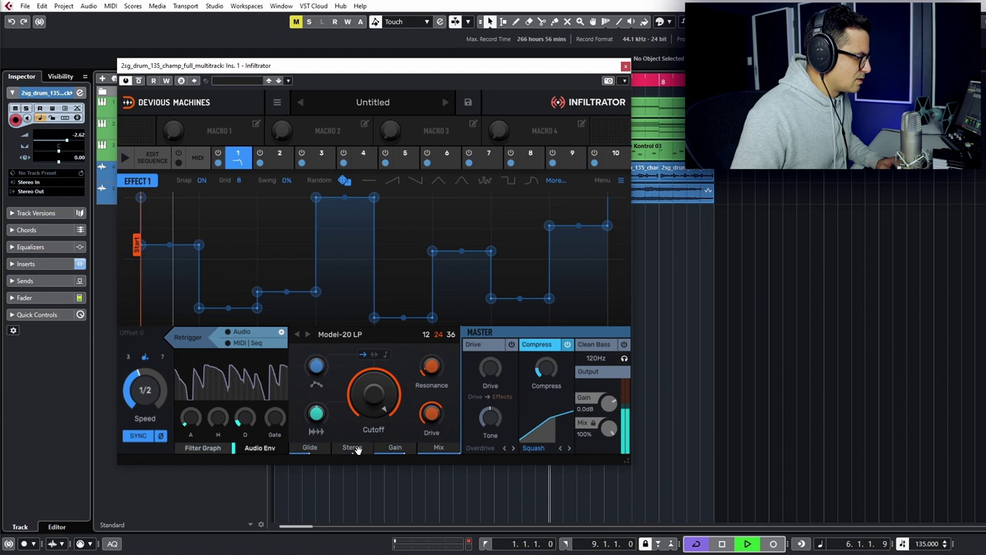
key("space")
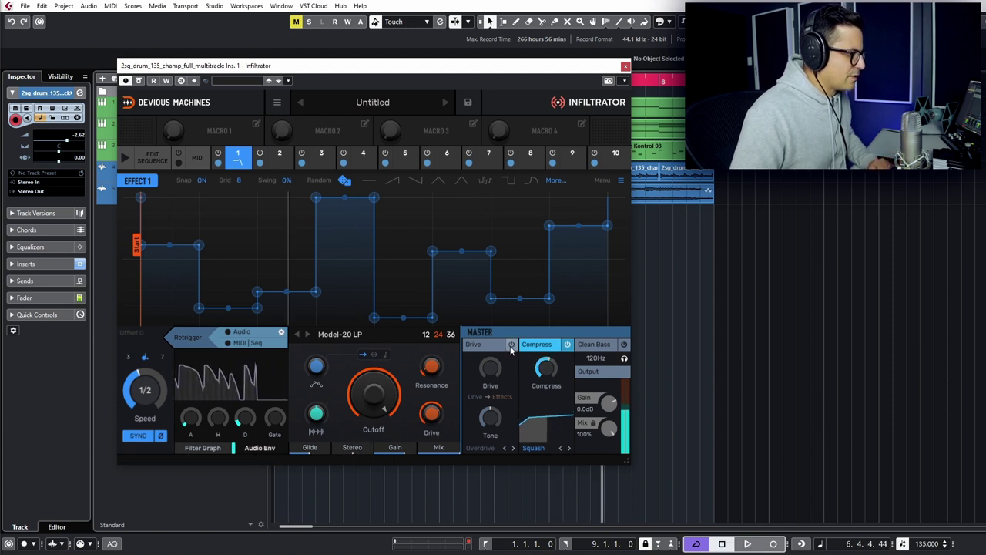
Enable the master drive, raise its amount, and place it after the effects chain while auditioning the loop
left_click(511, 347)
key("space")
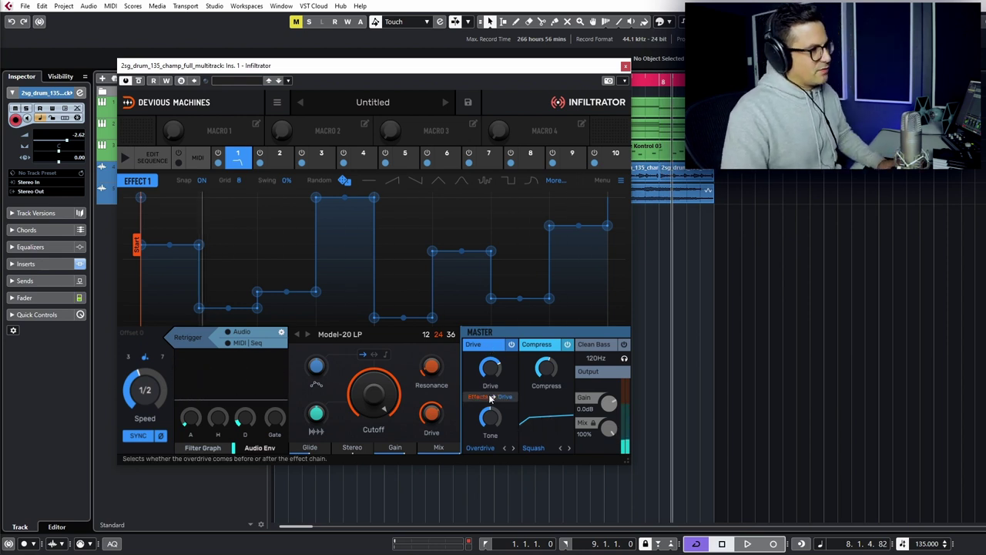
key("space")
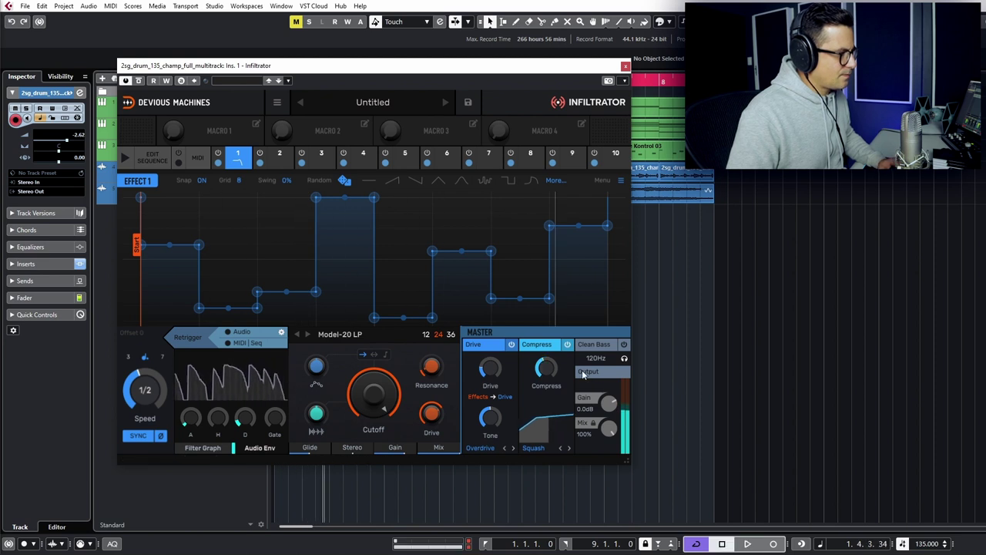
Change the master drive type to Broken and the compressor type to Maximizer, and adjust the drive amount
left_click(497, 453)
left_click(493, 432)
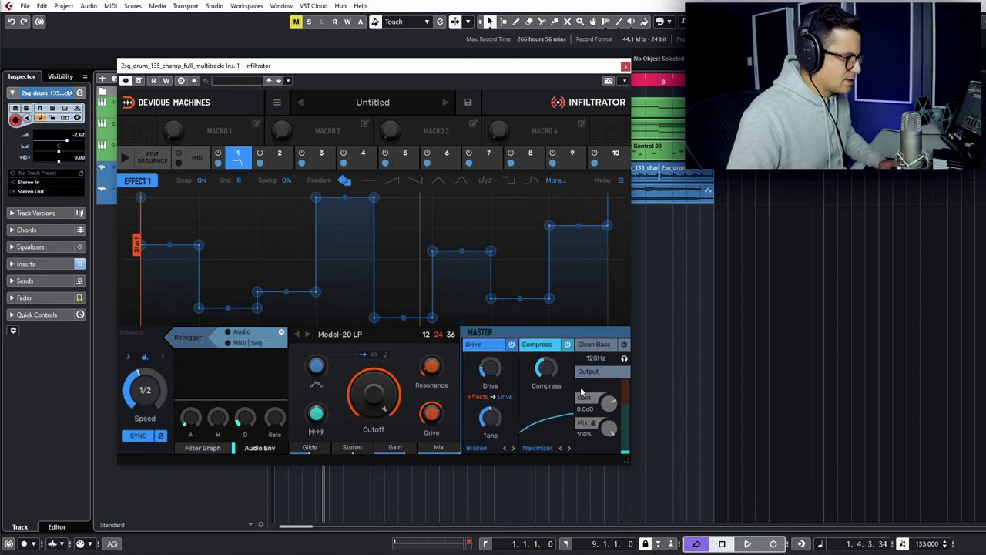
left_click_drag(493, 371, 493, 368)
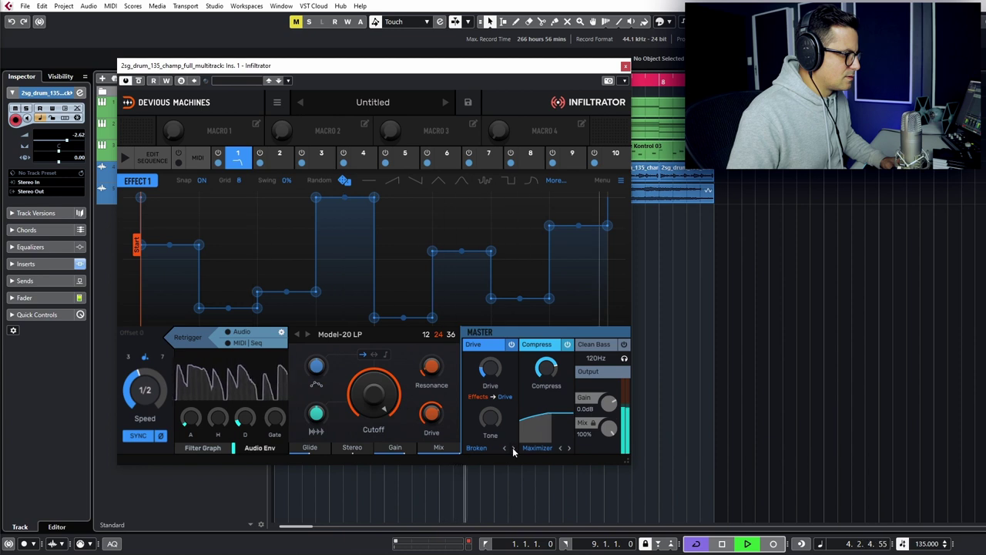
Switch the master drive type to X-Over and set the drive to 39%
left_click(476, 448)
left_click(471, 390)
left_click_drag(491, 370, 491, 358)
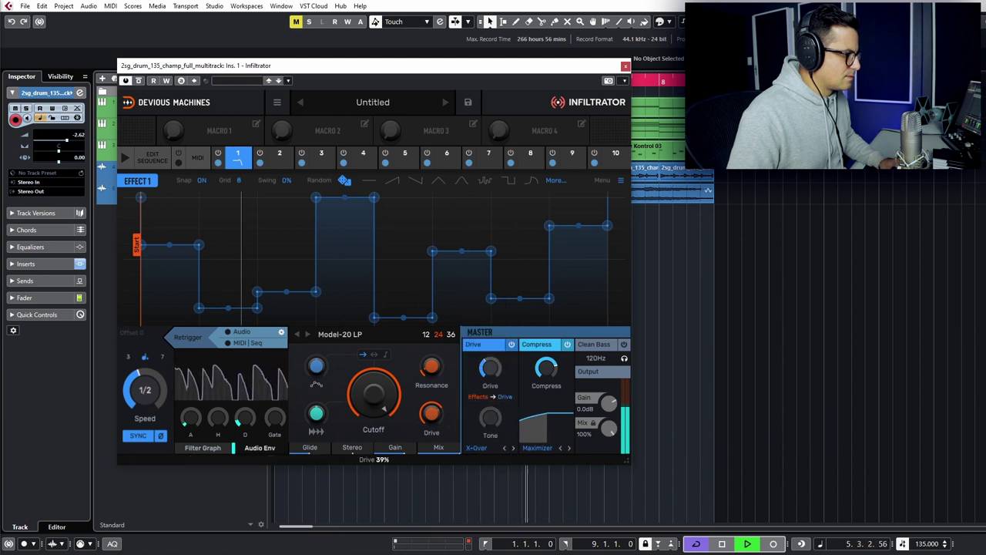
Lower the output gain to -4.8 dB and increase the master drive's amount and tone
left_click_drag(610, 403, 610, 413)
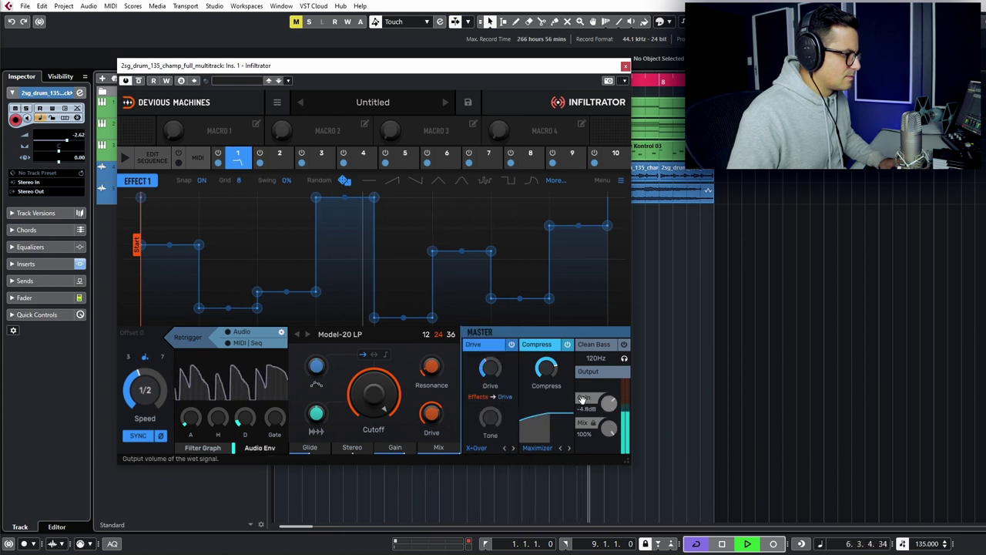
left_click_drag(490, 369, 490, 369)
left_click_drag(490, 417, 490, 405)
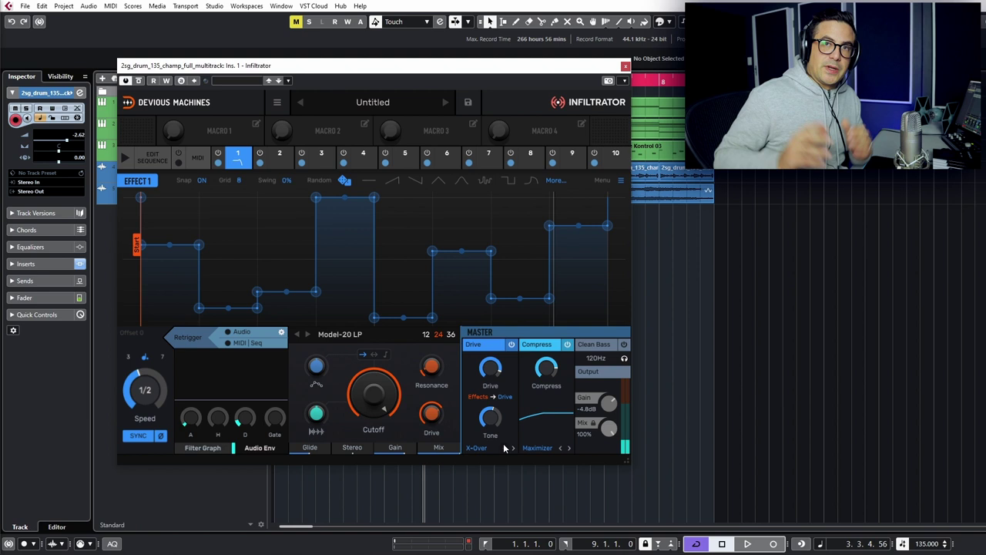
key("space")
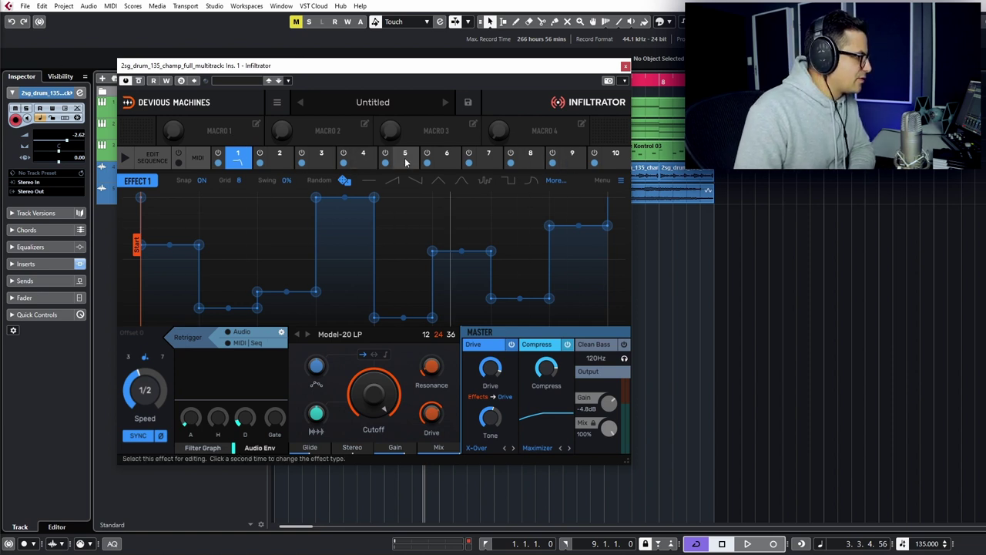
Set up Reverb 2 as effect 2 with an envelope rising from minimum, a lower size, one-directional modulation, and speed 3/4
left_click(284, 164)
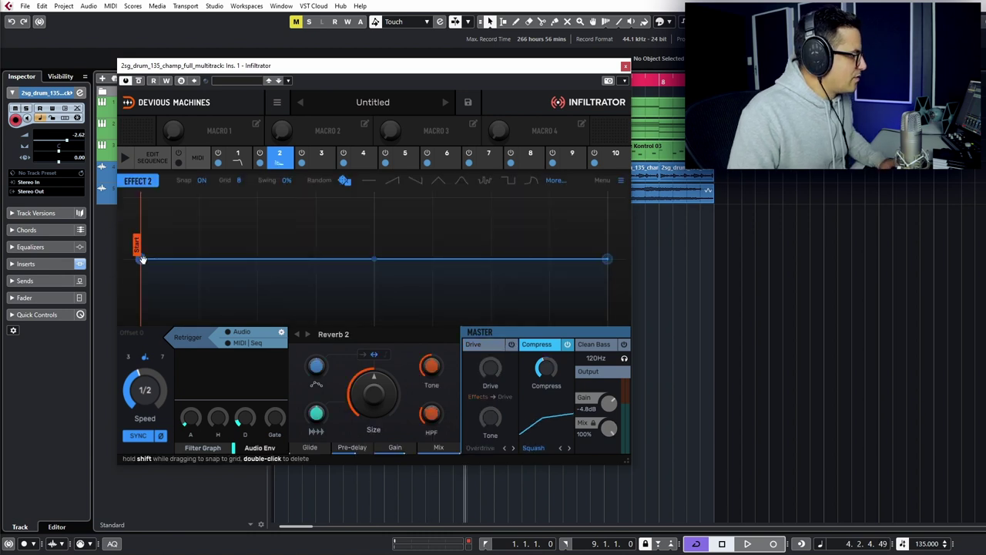
left_click_drag(142, 259, 143, 319)
left_click_drag(374, 394, 374, 432)
left_click(363, 354)
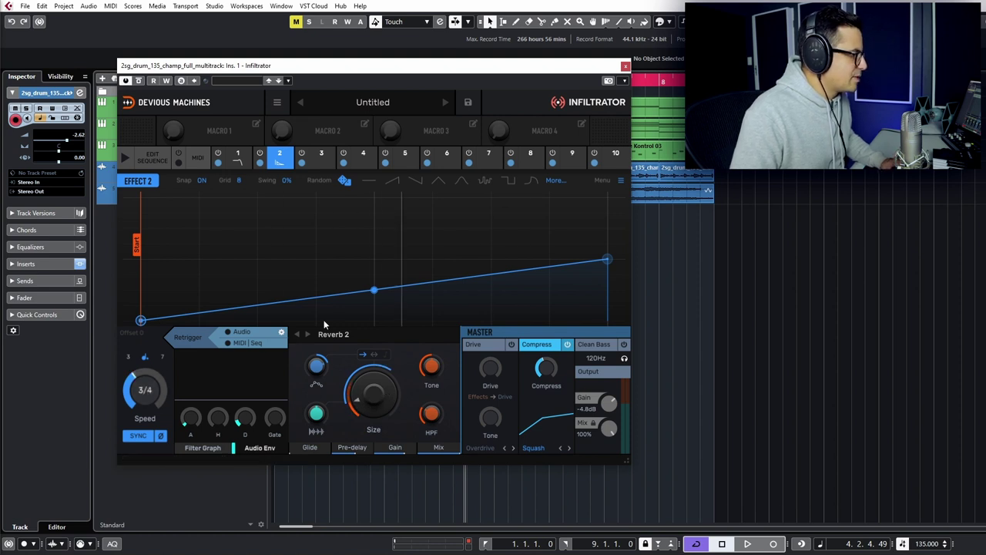
Add a synced Delay as effect 3, with its envelope amount raised and envelope speed set to 3/8
left_click(322, 158)
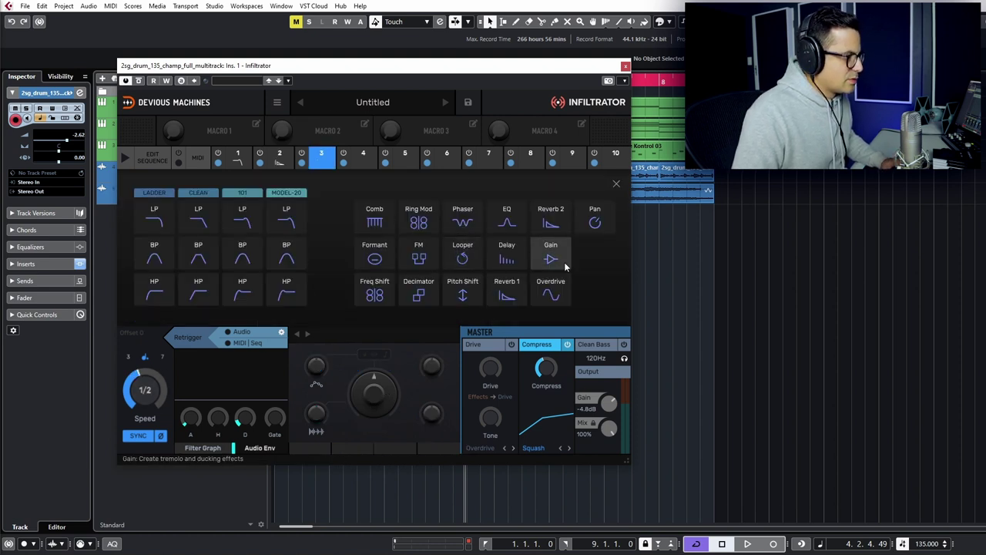
left_click(506, 257)
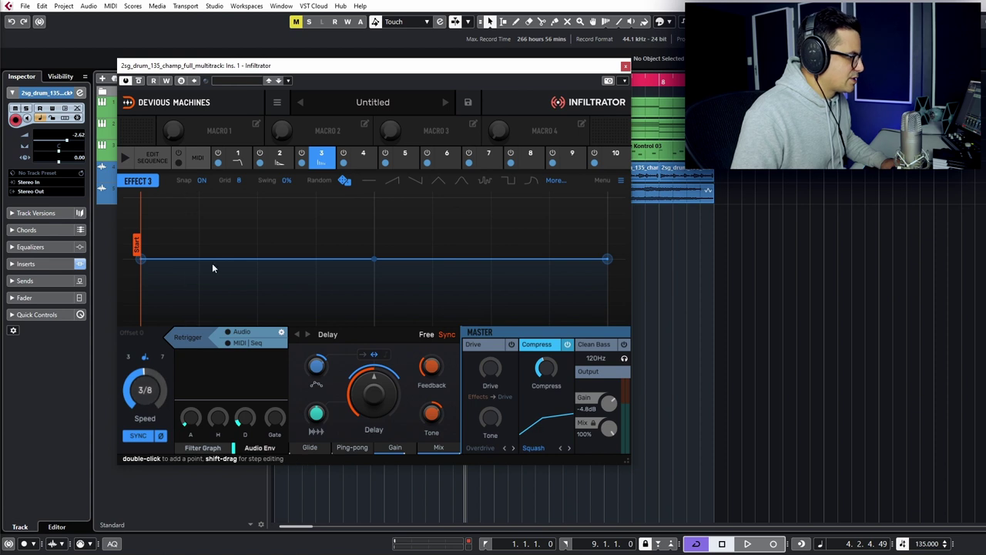
Add a Looper as effect 5, randomize its envelope, and raise the envelope amount on its speed
left_click(404, 155)
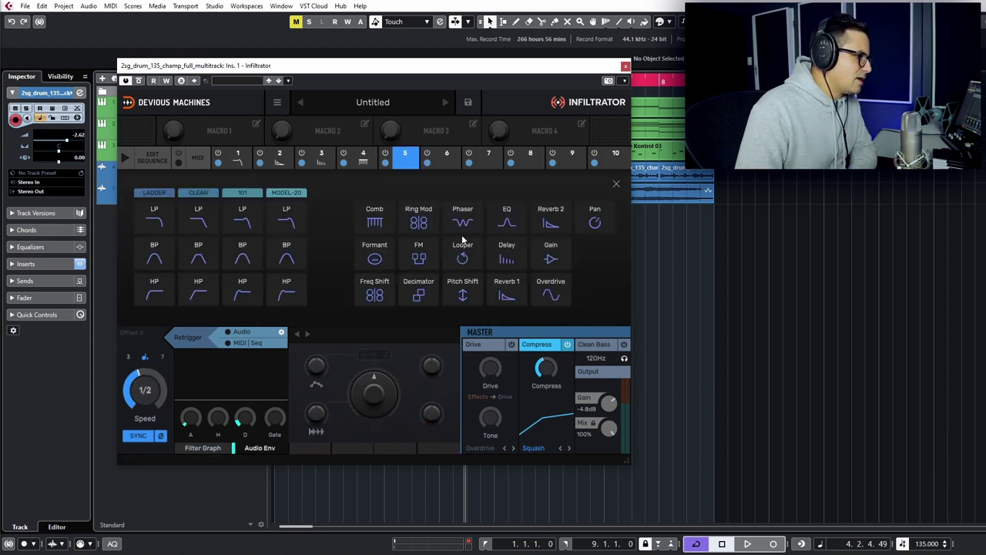
left_click(467, 263)
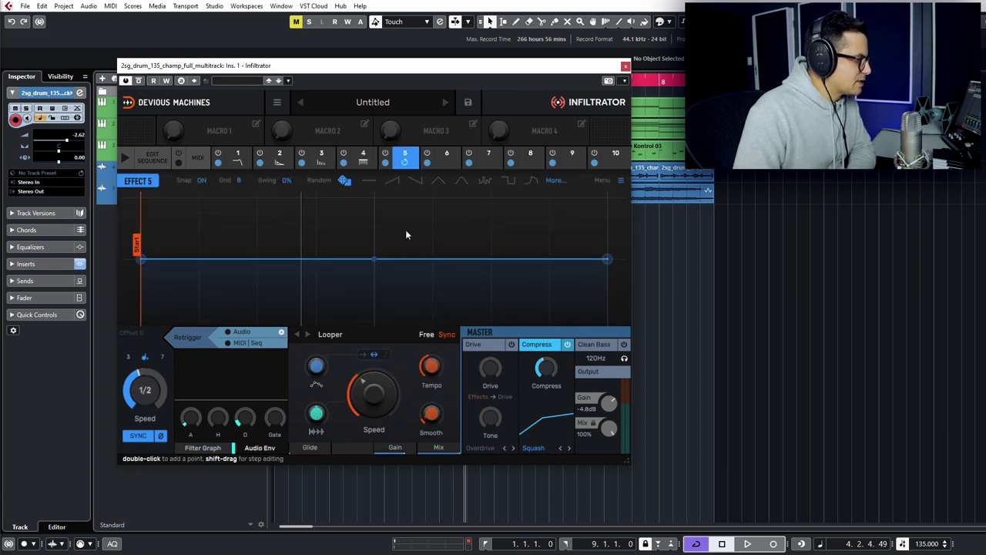
left_click(343, 181)
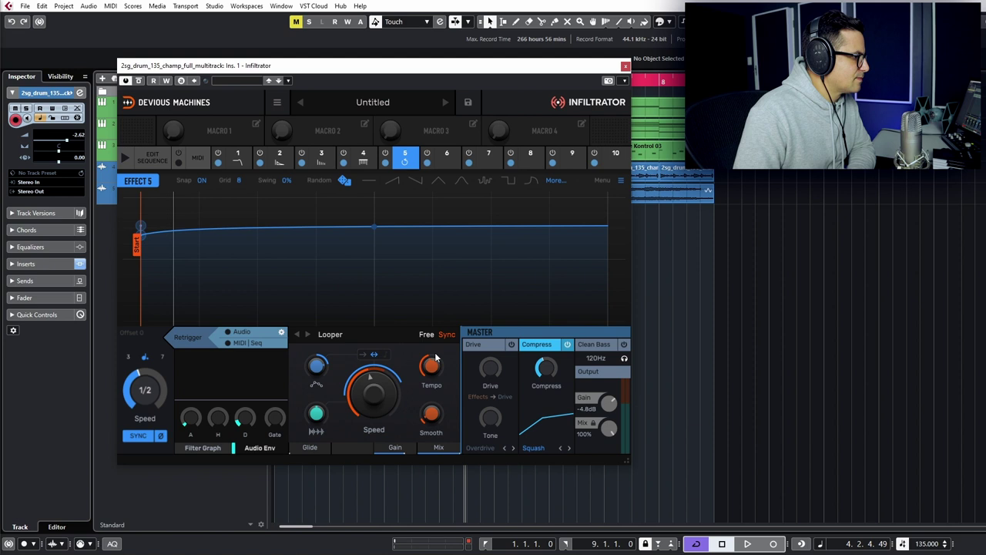
Add a second Looper as effect 6, lower its speed, and give it the random stepped envelope shape
left_click(446, 154)
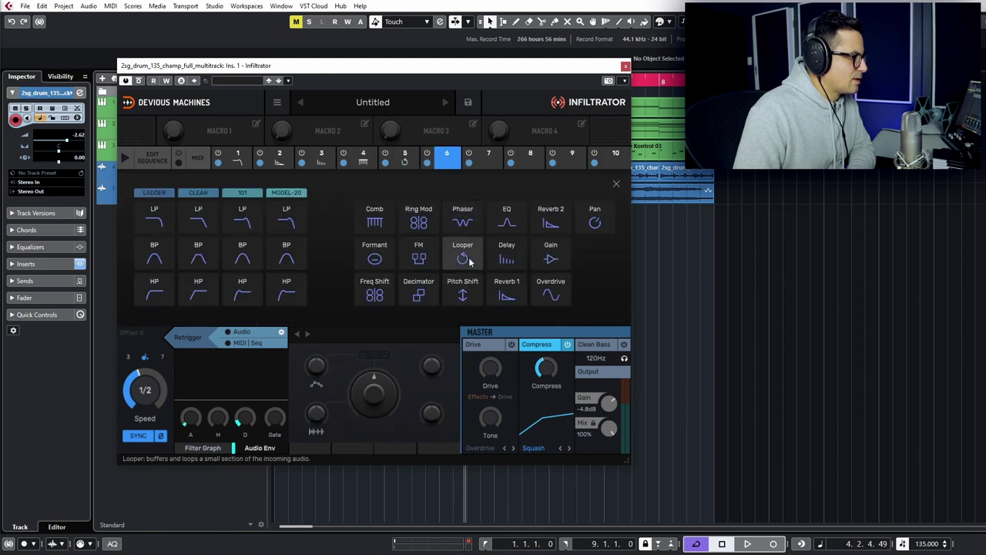
left_click(463, 259)
left_click_drag(374, 407, 375, 432)
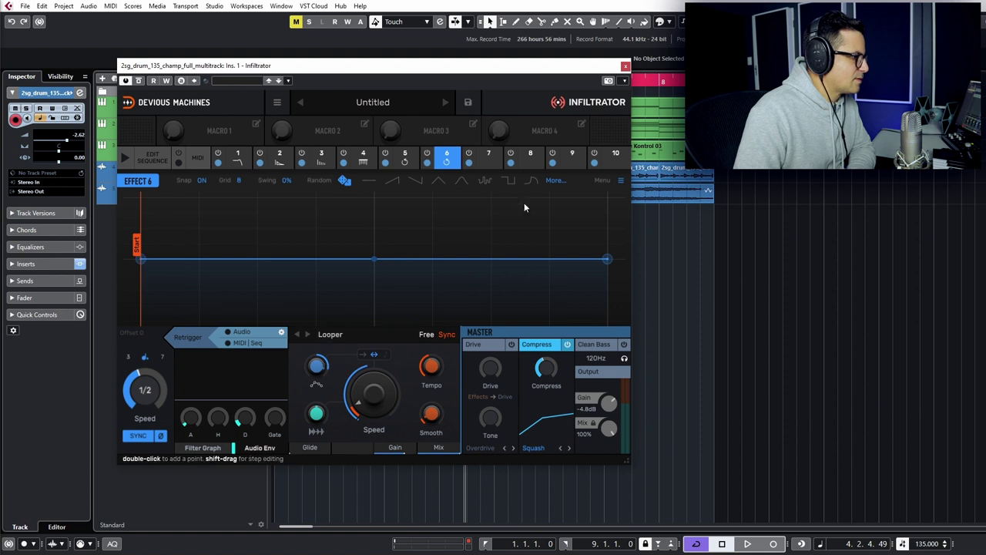
left_click(486, 181)
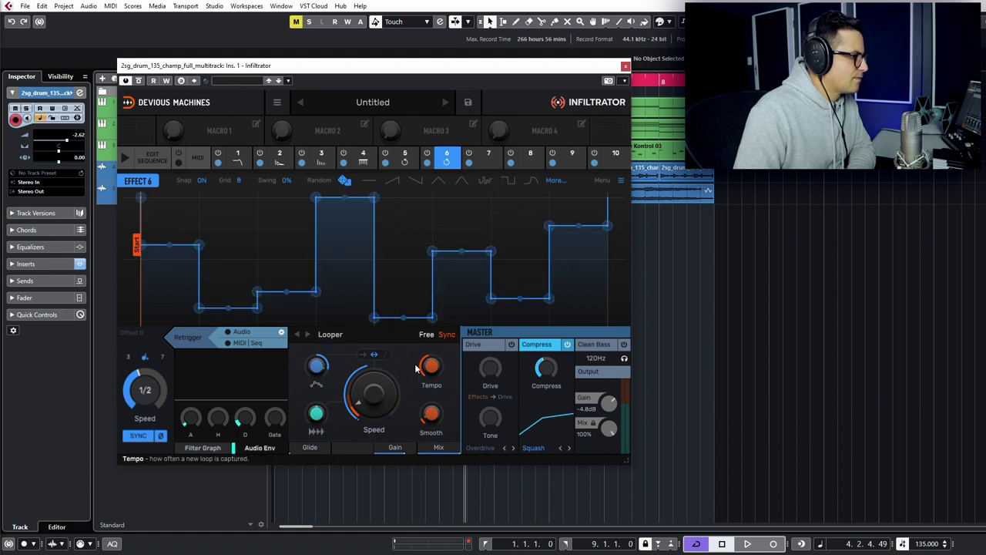
Add a Decimator as effect 7, randomize its envelope, and set the envelope speed to 1.5 bars
left_click(488, 157)
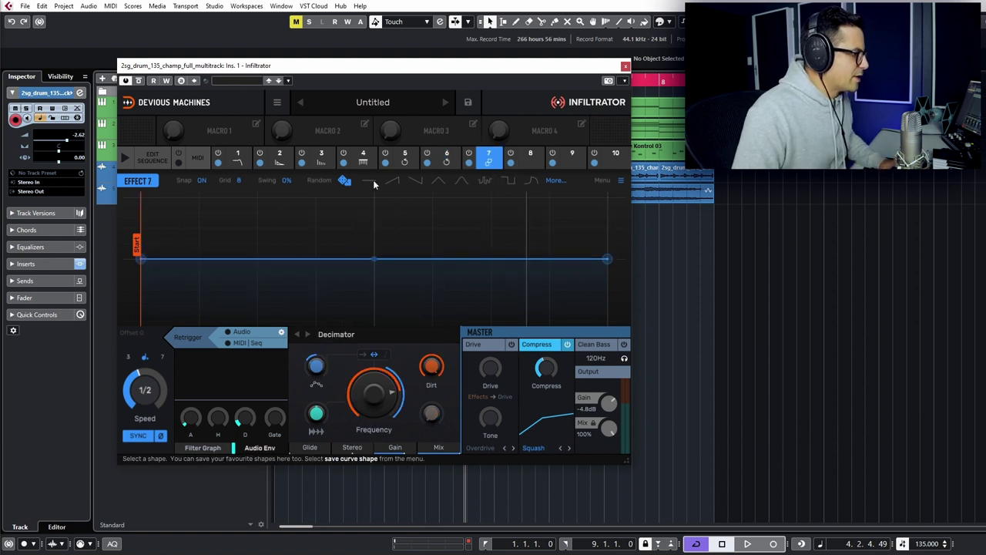
left_click(344, 181)
left_click_drag(146, 393, 146, 412)
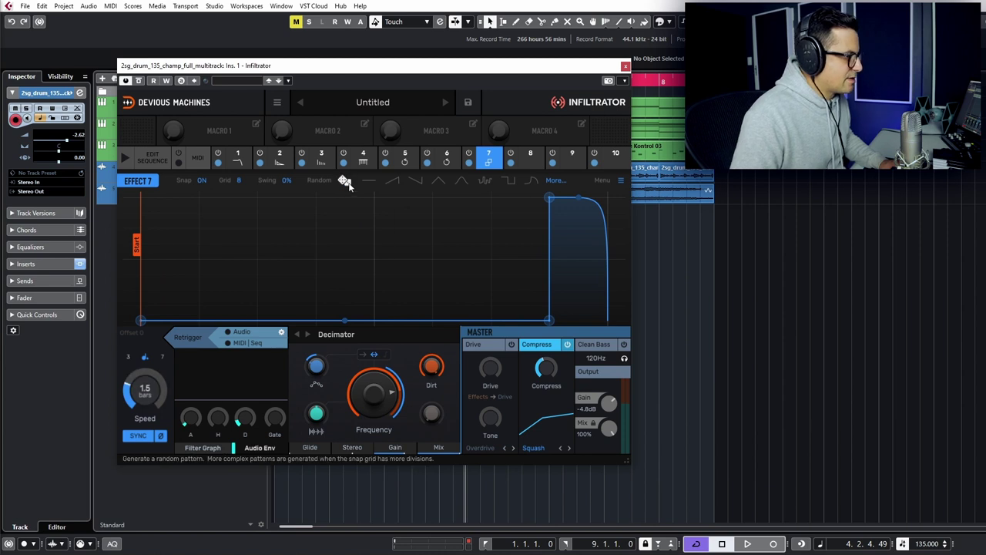
left_click(344, 180)
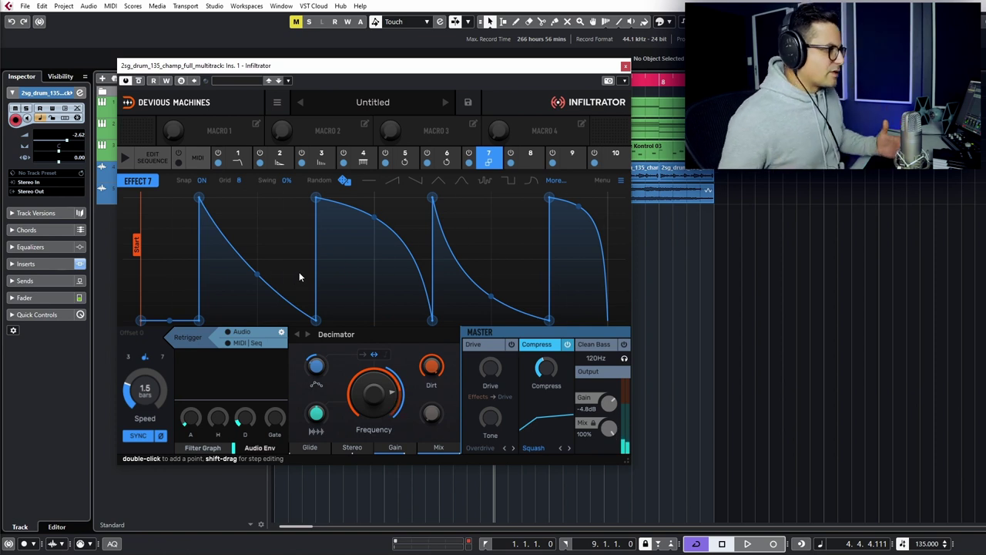
Open the sequence editor, enable the sequencer, and keep the sequence speed at 1/4
left_click(153, 157)
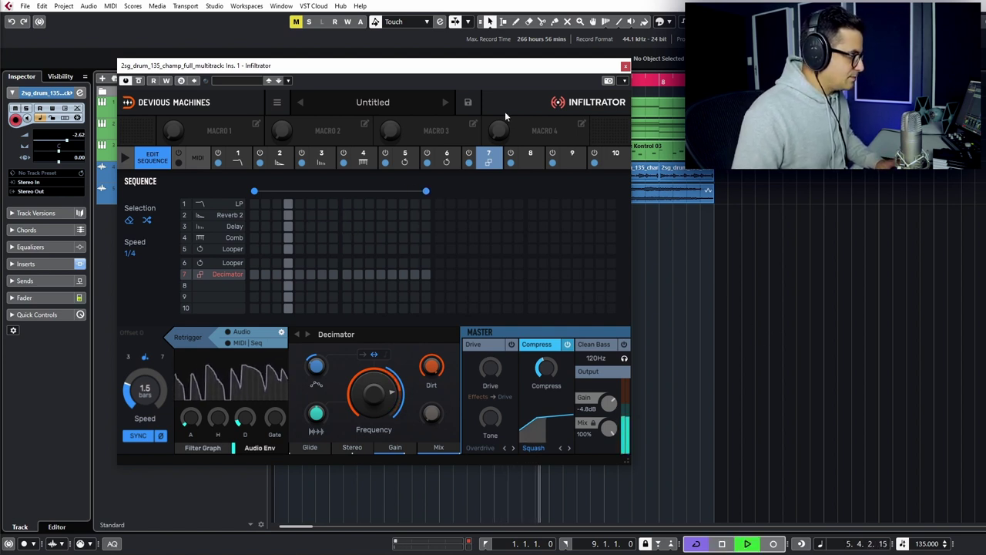
left_click(124, 157)
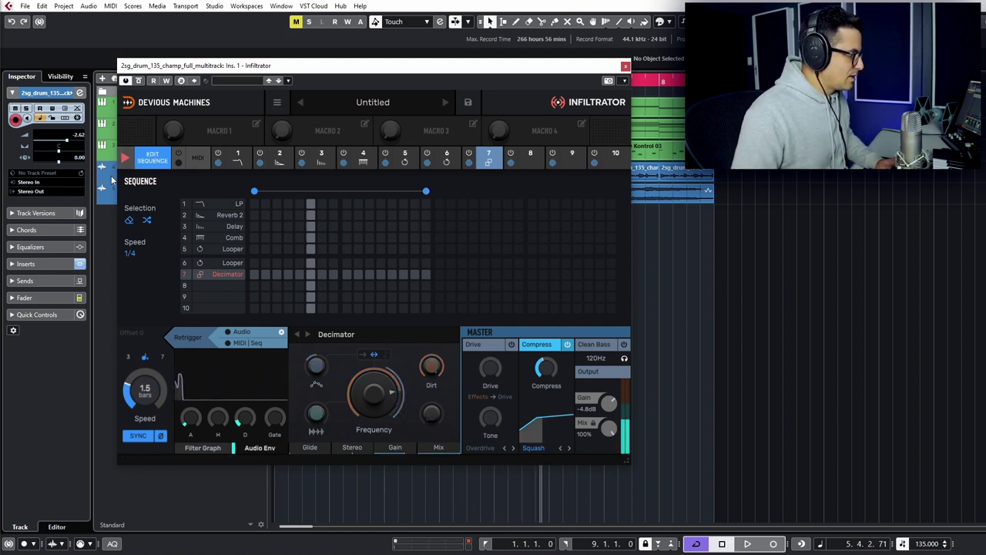
left_click(133, 253)
left_click(137, 243)
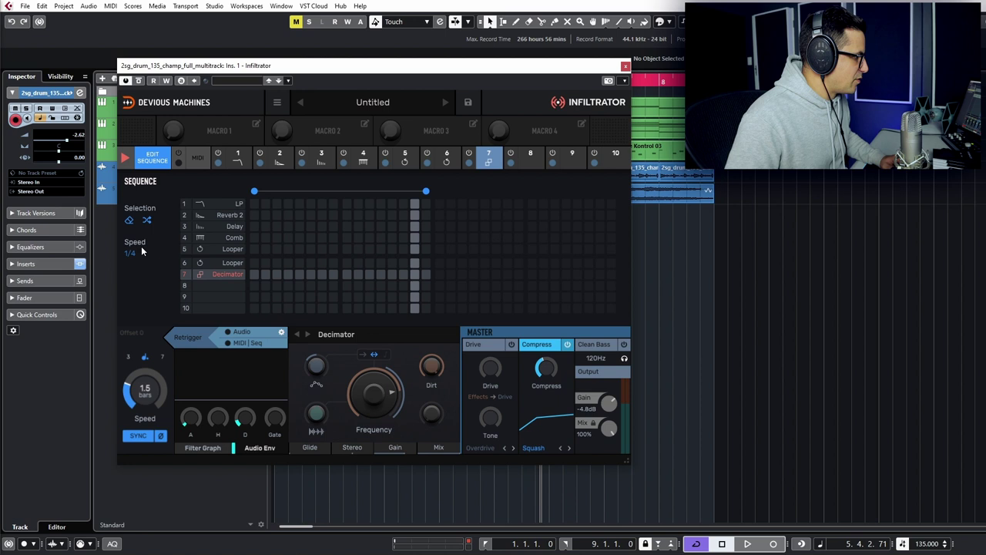
Review the envelopes of effects 1 to 4 and return to the sequence editor
left_click(237, 156)
left_click(279, 156)
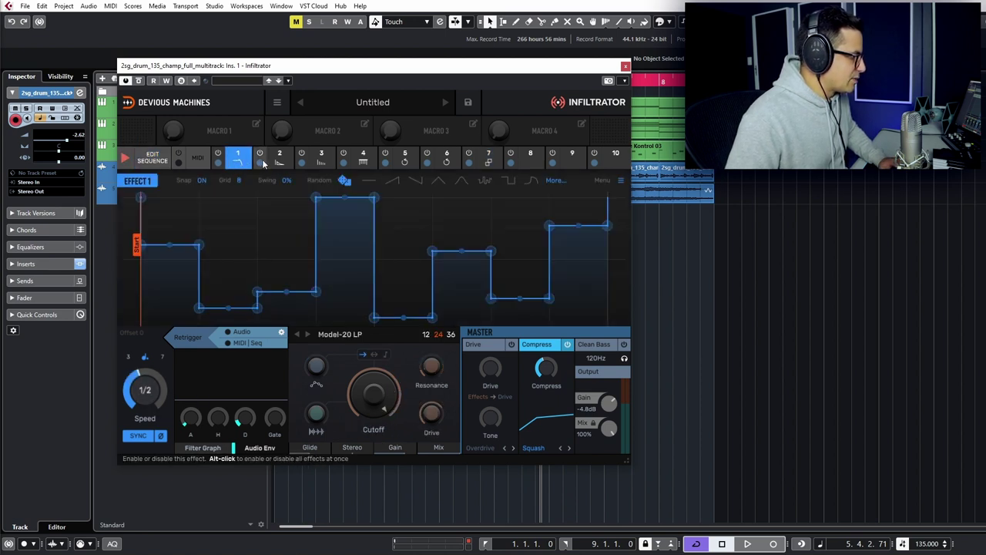
left_click(323, 158)
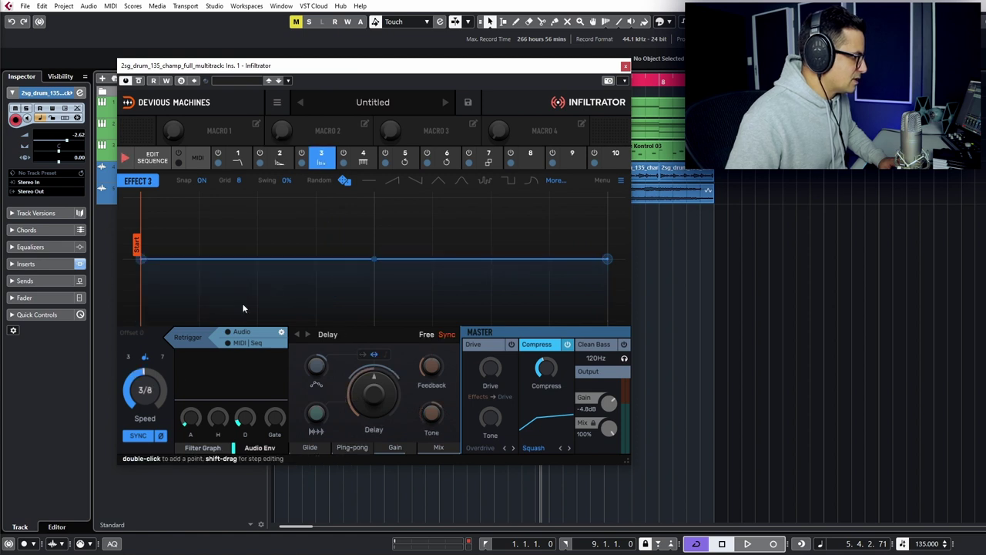
left_click(365, 156)
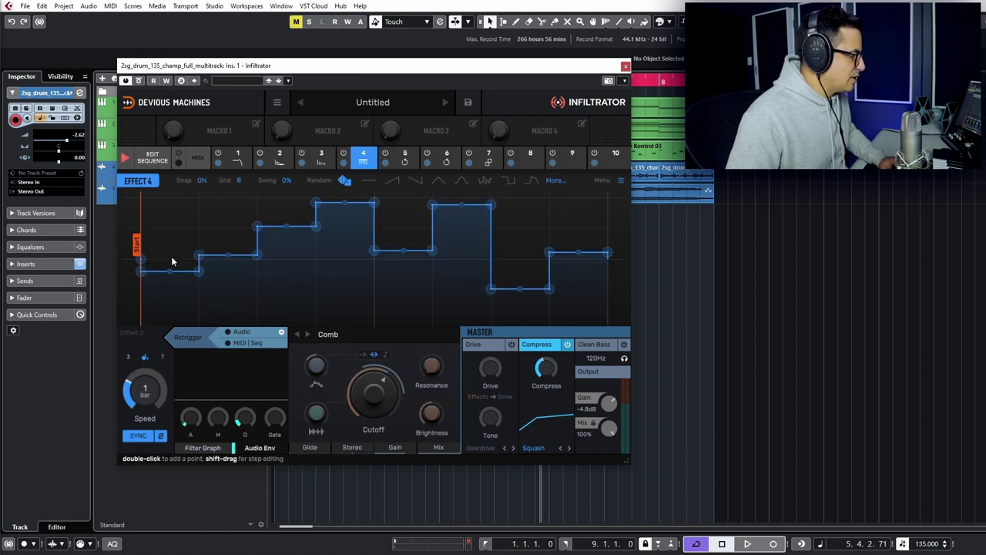
left_click(153, 159)
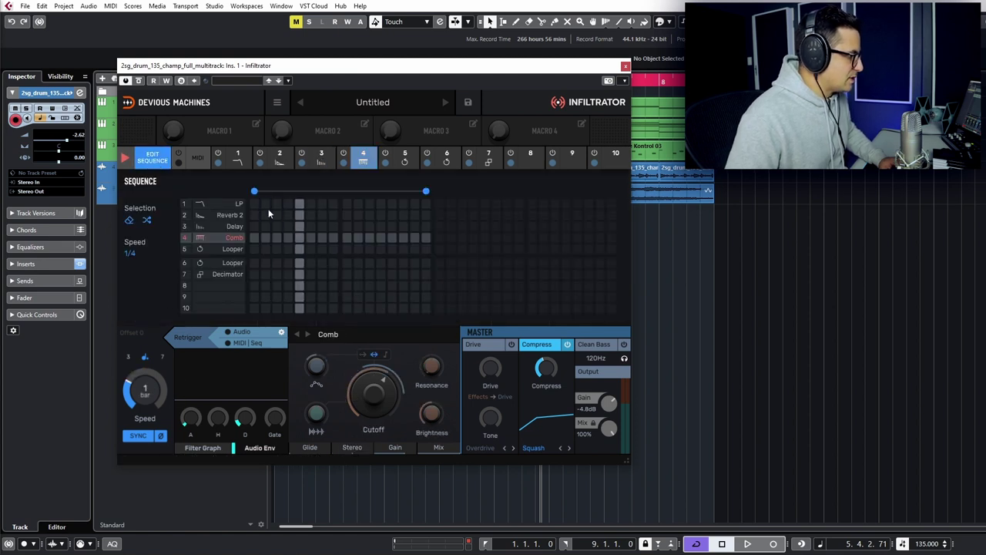
Sequence the LP filter on steps 3, 9 and 13, audition the loop, and lower the filter's cutoff
left_click(277, 204)
key("space")
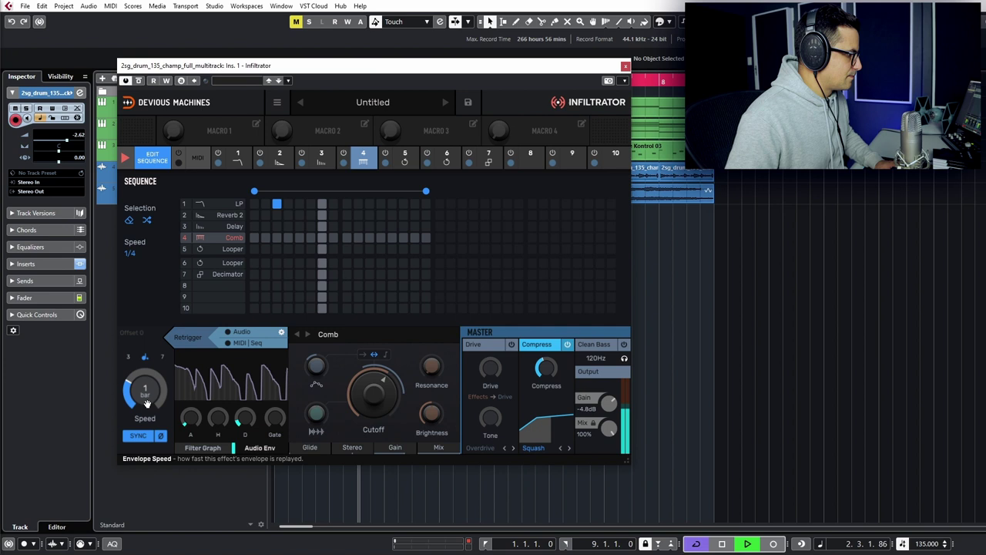
key("space")
left_click(238, 158)
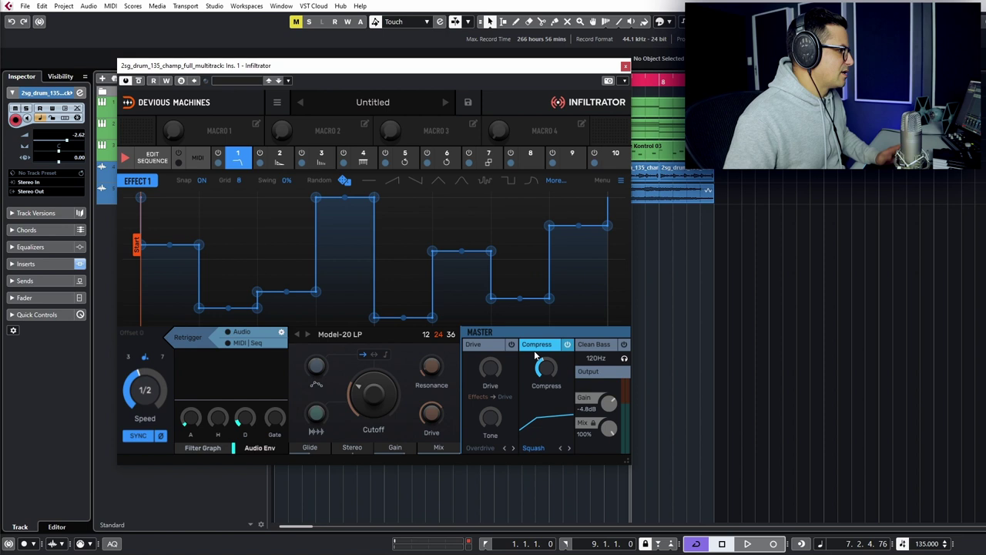
left_click(151, 154)
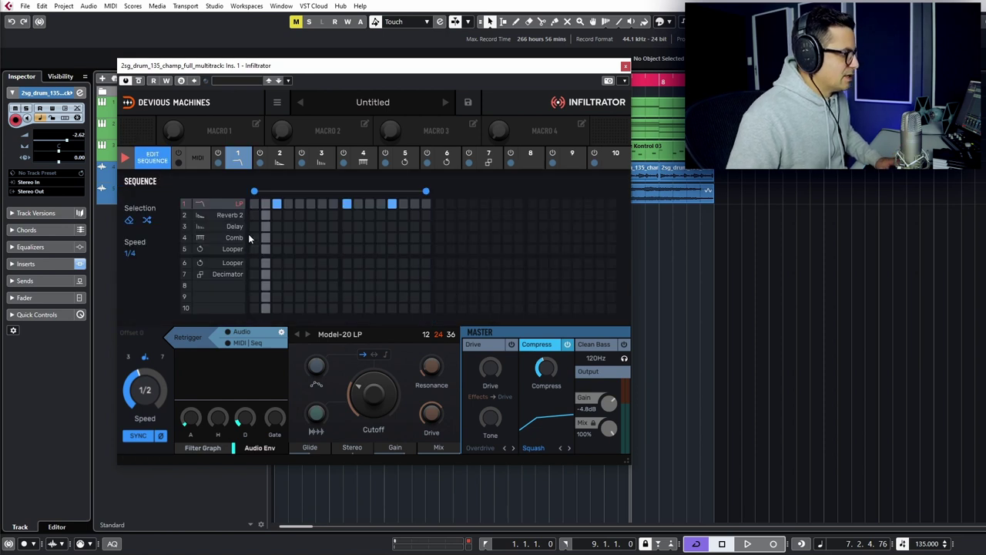
Set the sequence speed to 1/8 and audition the loop
left_click(133, 253)
left_click(141, 264)
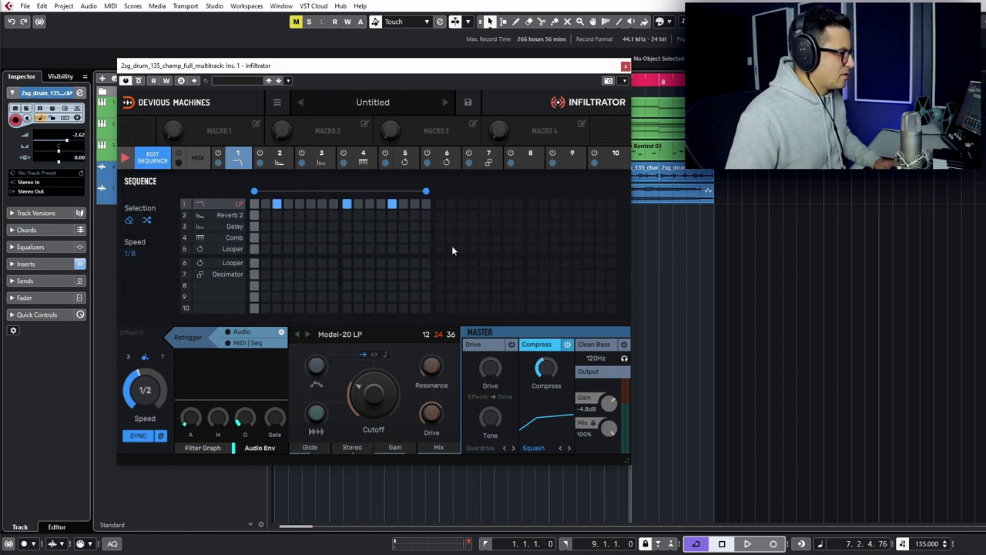
key("space")
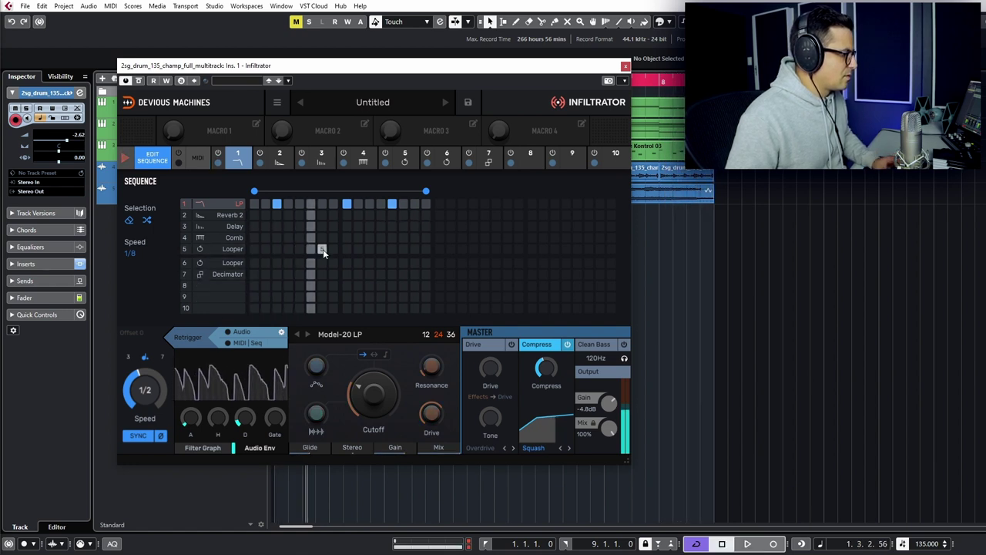
Clear the LP filter from steps 3, 9 and 13 and extend the sequence to 32 steps
left_click(278, 205)
left_click(347, 204)
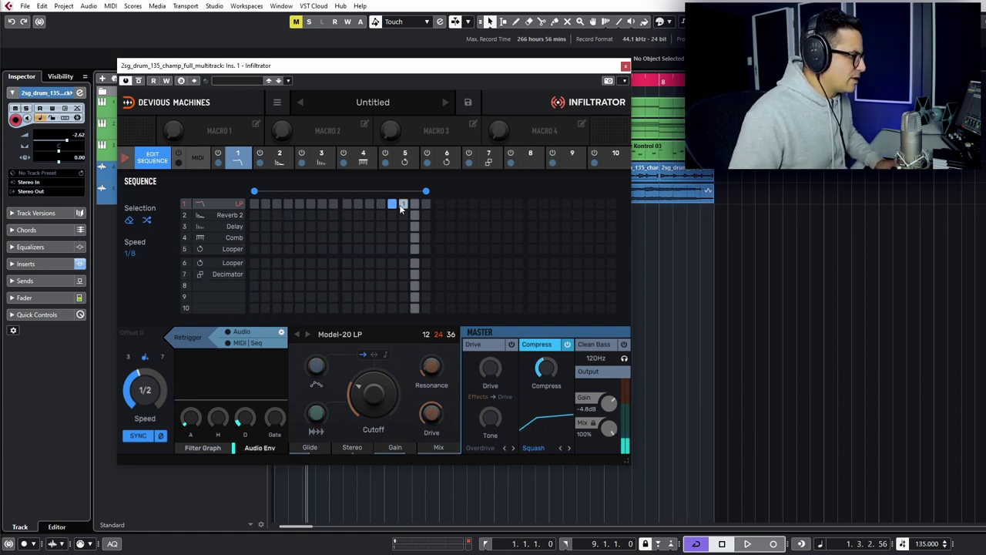
left_click(395, 204)
left_click_drag(426, 192, 602, 212)
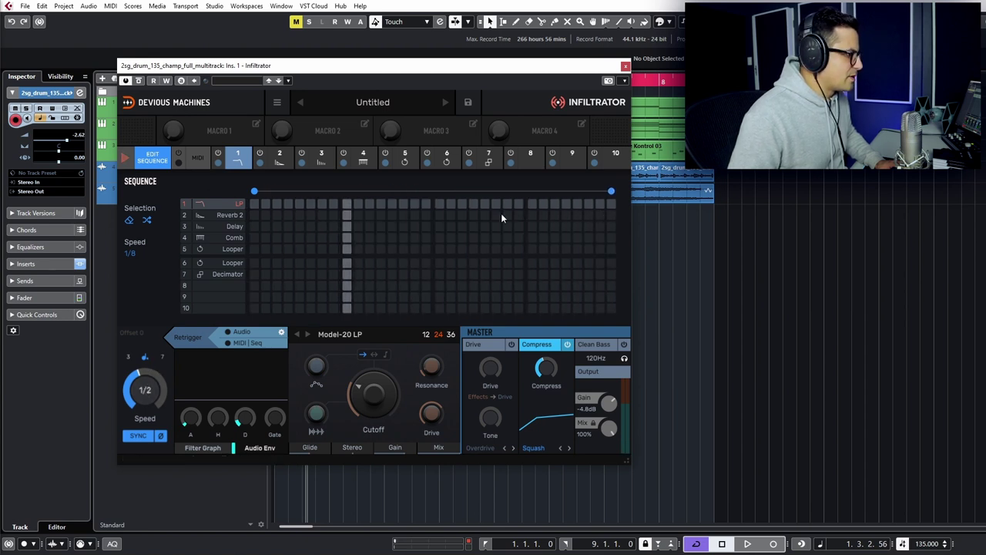
Activate LP on step 3, Delay on steps 5 and 7, Looper (effect 5) on step 7, and Comb on steps 8 and 11
left_click(277, 203)
left_click(299, 226)
left_click(322, 226)
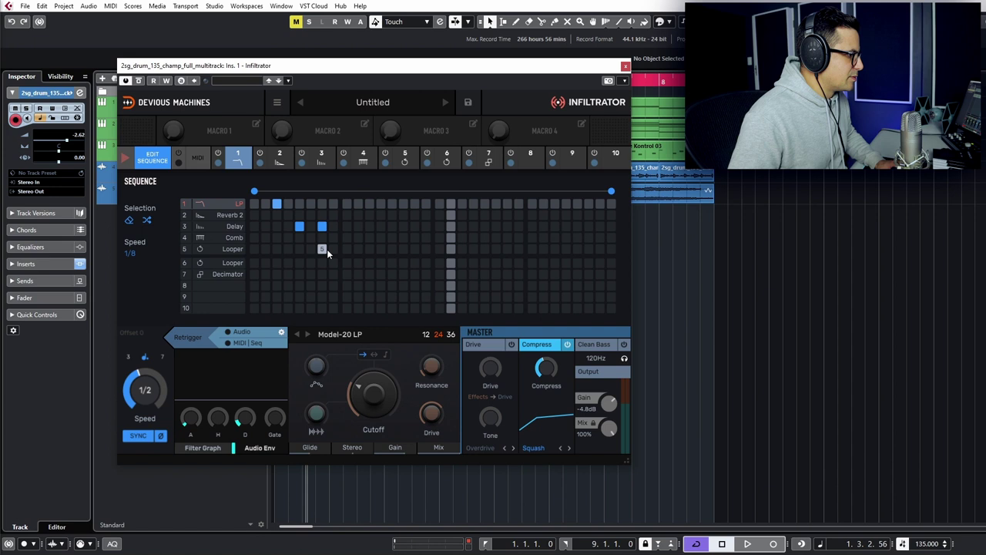
left_click(322, 249)
left_click(333, 237)
left_click(369, 237)
Activate Reverb 2 on step 13, LP on step 14, Delay on steps 15 and 16, and Looper (effect 5) on step 17
left_click(392, 215)
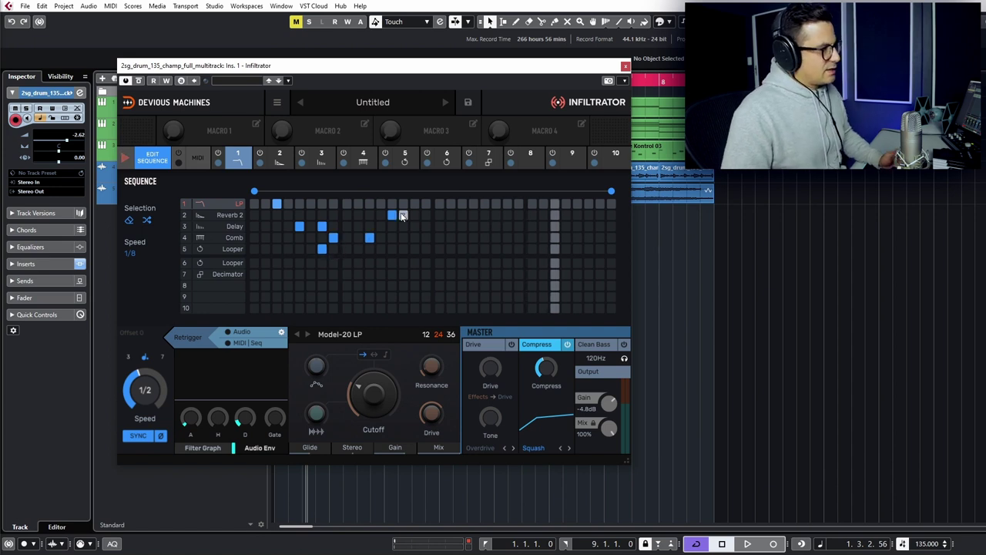
left_click(403, 203)
left_click(415, 226)
left_click(426, 225)
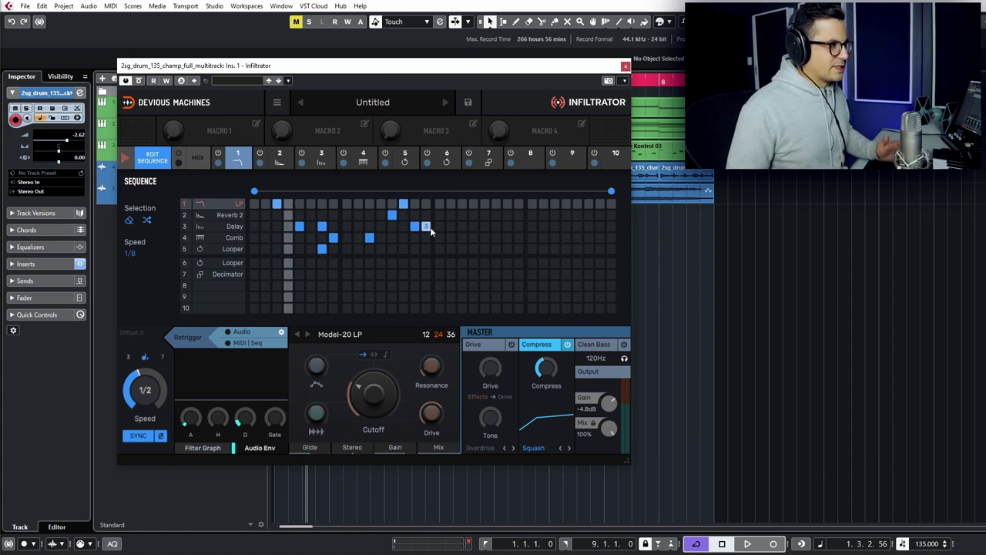
left_click(439, 249)
Activate Delay on step 23, Comb on steps 21 and 31, LP on 21 and 24, and Reverb 2 on 19, 23 and 28
left_click(507, 226)
left_click(484, 237)
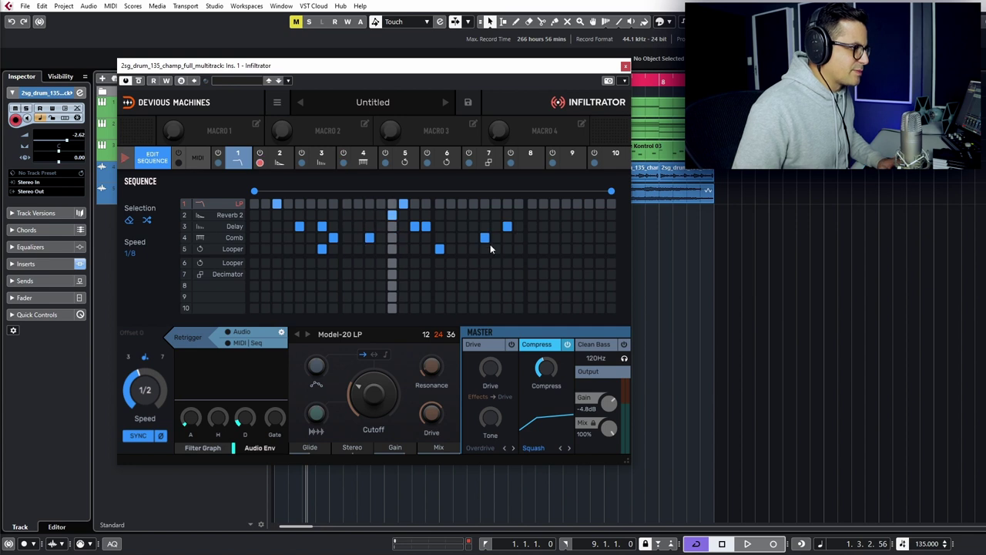
left_click(506, 215)
left_click(519, 204)
left_click(566, 215)
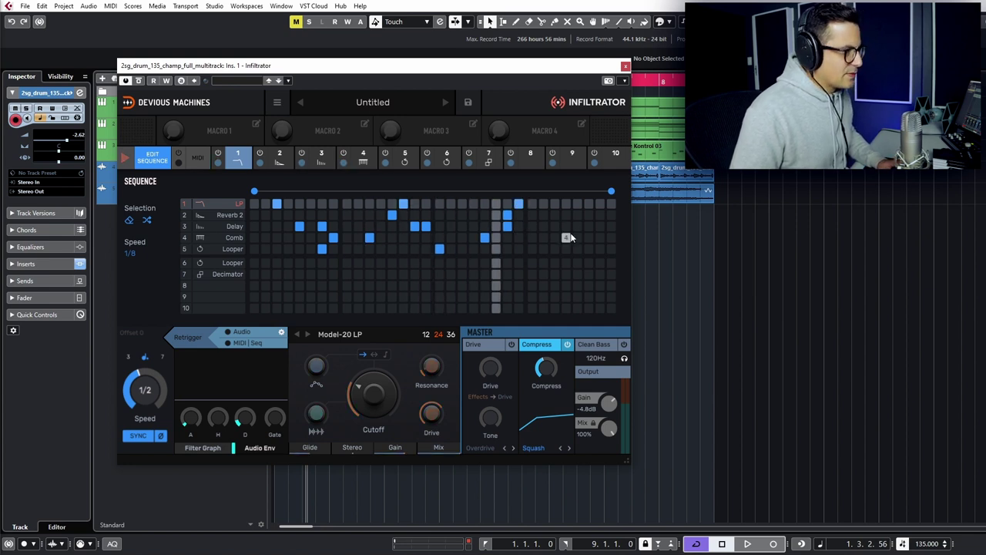
left_click(484, 204)
left_click(462, 215)
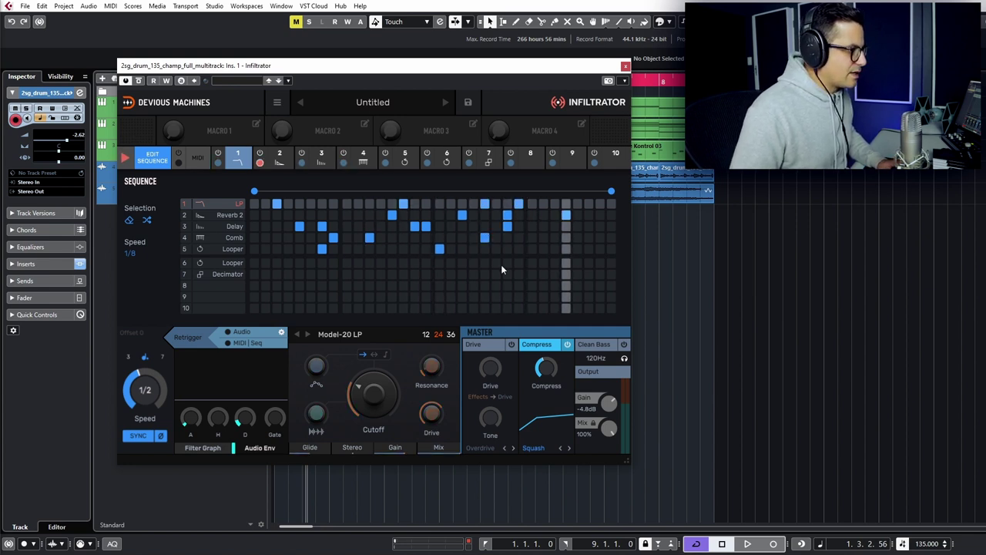
Try LP and Reverb 2 on step 32, keep only Looper (effect 5) there, and activate Delay on steps 29 and 30
left_click(611, 249)
left_click(611, 215)
left_click(611, 203)
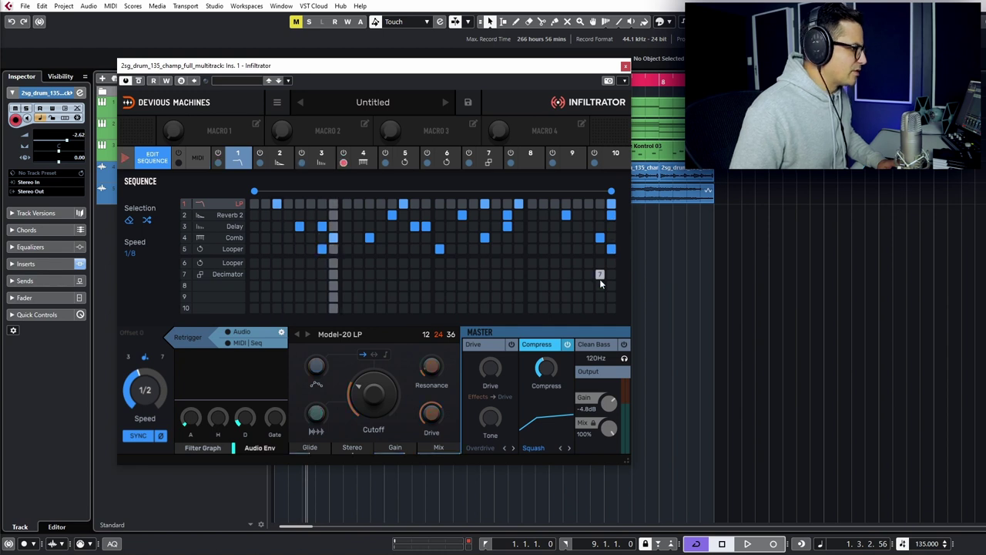
left_click(588, 225)
left_click(576, 226)
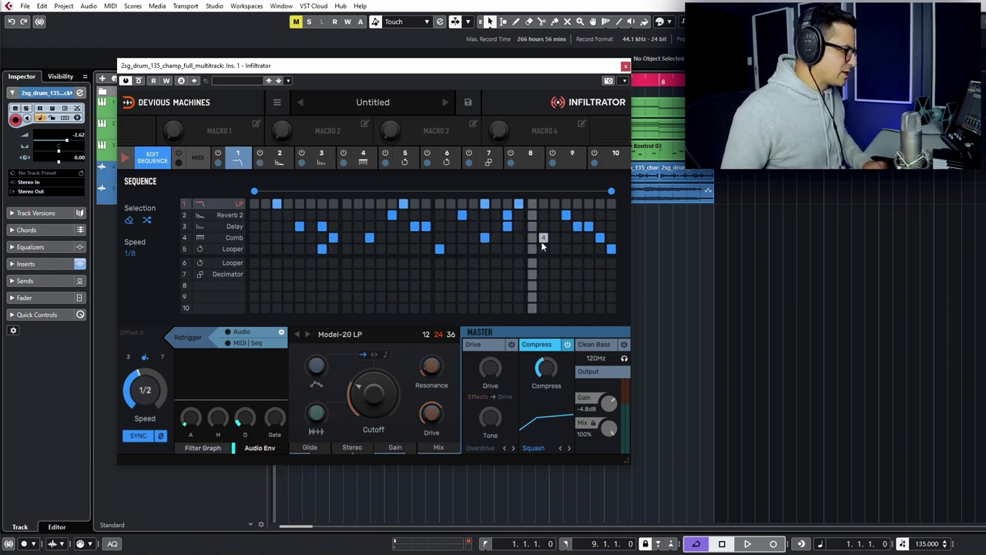
Activate Looper (effect 6) on steps 8, 12, 13, 24 and 31, and Decimator on steps 16 and 25
left_click(333, 263)
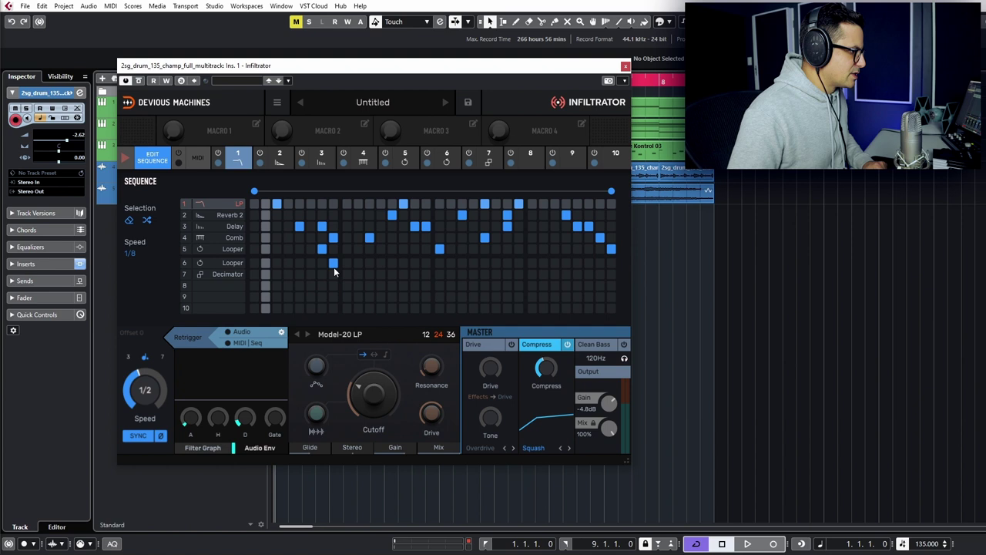
left_click(392, 263)
left_click(380, 263)
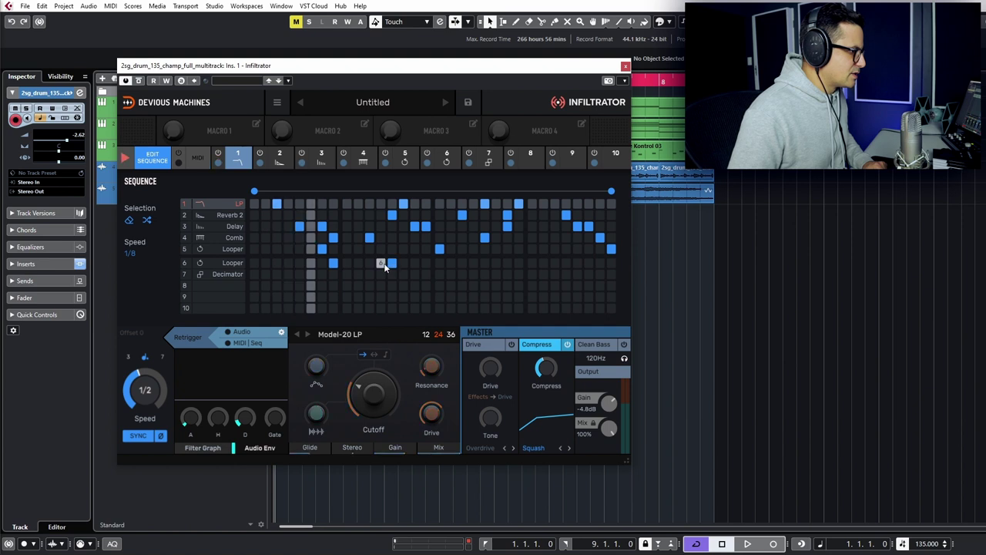
left_click(426, 274)
left_click(531, 274)
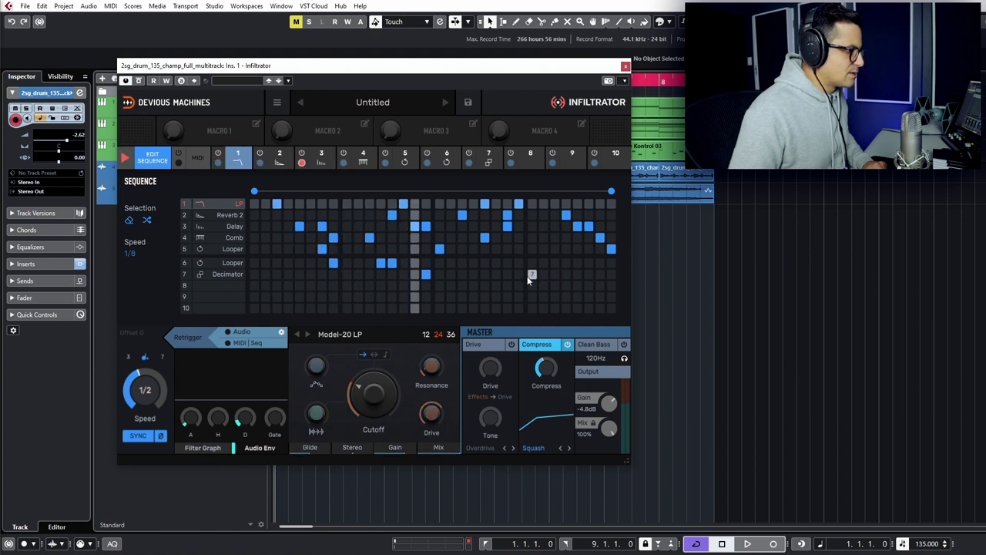
left_click(600, 263)
Play the loop and lower the output mix to 56%
key("space")
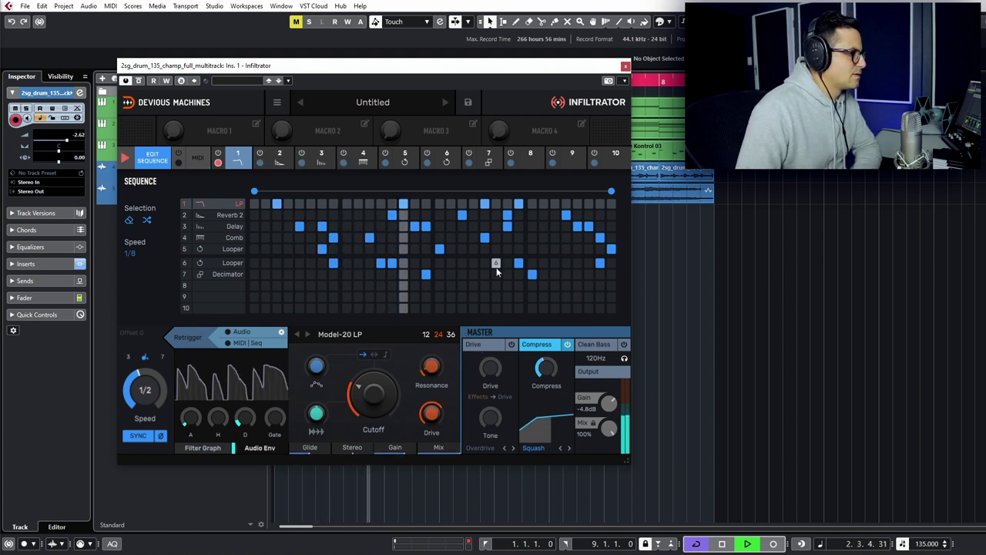
left_click_drag(608, 428, 609, 493)
Add Looper (effect 6) on step 20, Delay on steps 18 and 19, and Reverb 2 on steps 7, 11 and 12
left_click(471, 265)
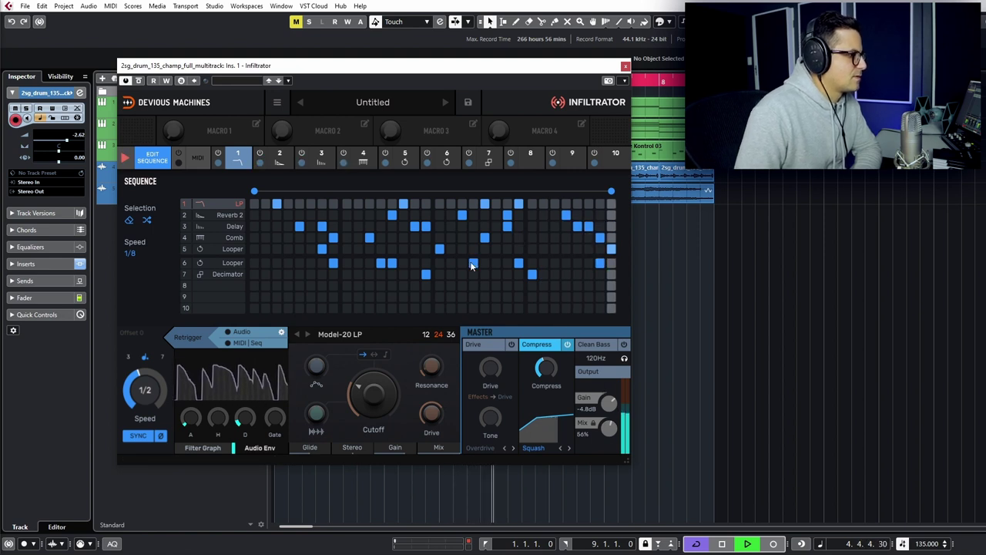
left_click_drag(462, 228, 450, 228)
left_click(323, 214)
left_click_drag(369, 215, 381, 212)
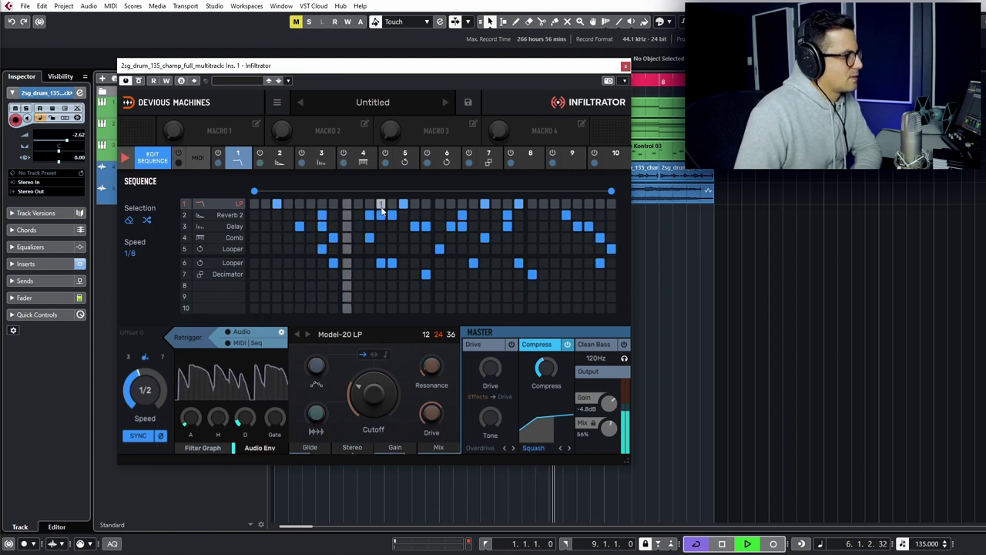
Move LP from step 14 to 18 and add Reverb 2 on 16, Looper (effect 5) on 23, Comb on 25, and Delay on 25 to 27
left_click(403, 206)
left_click(451, 207)
left_click(426, 216)
left_click(506, 250)
left_click_drag(533, 238, 555, 229)
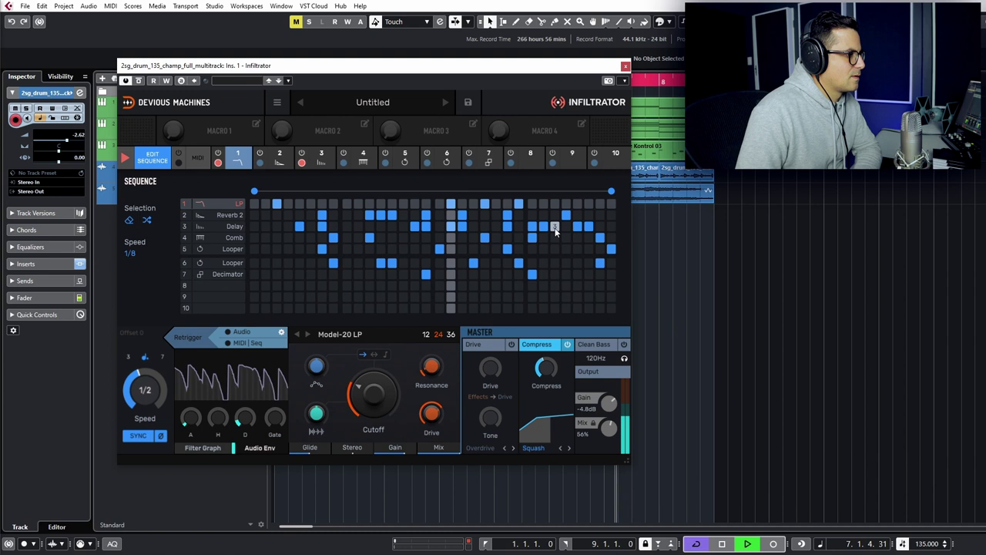
Add Delay on step 28, Comb on steps 28 and 29, and Decimator on step 29 of the sequence
left_click(566, 225)
left_click(566, 237)
left_click(577, 237)
left_click(576, 273)
Add Reverb 2 and Delay on step 1, Comb and Looper (effect 6) on step 2, and Looper (effect 5) on steps 2 to 4
left_click(265, 263)
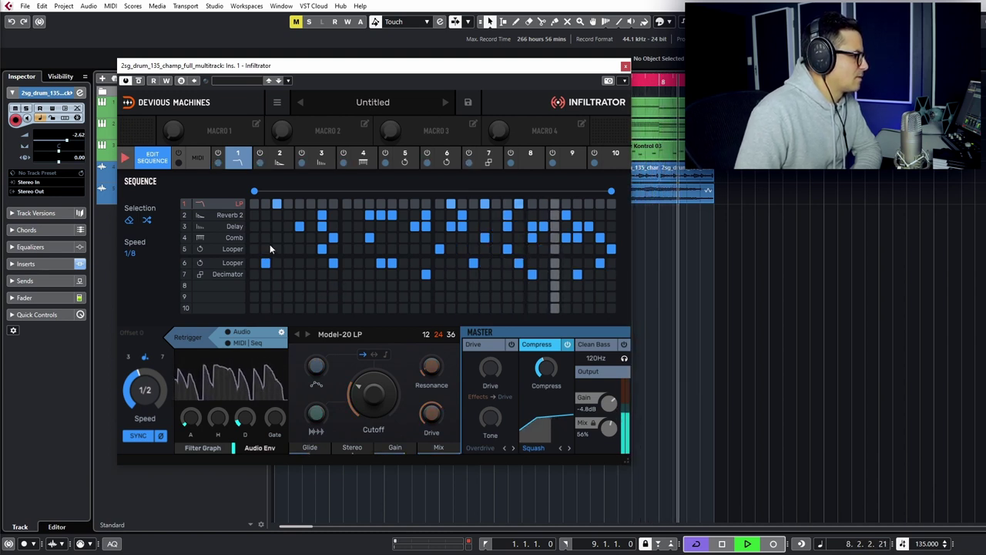
left_click_drag(269, 248, 290, 248)
left_click_drag(255, 216, 255, 227)
left_click(266, 238)
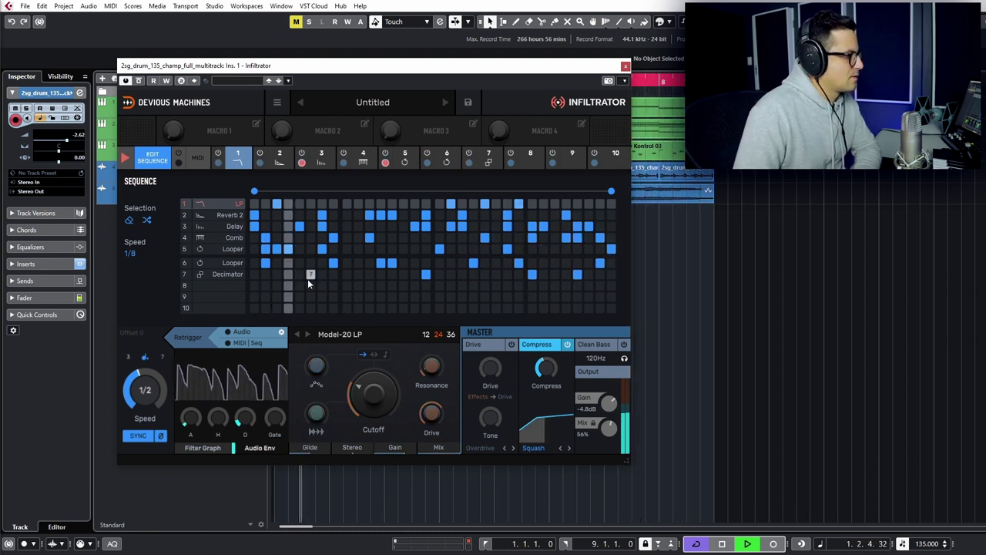
Activate Decimator on steps 6, 7, 11 and 13 of the sequence
left_click(310, 273)
left_click(322, 274)
left_click(369, 274)
left_click(391, 274)
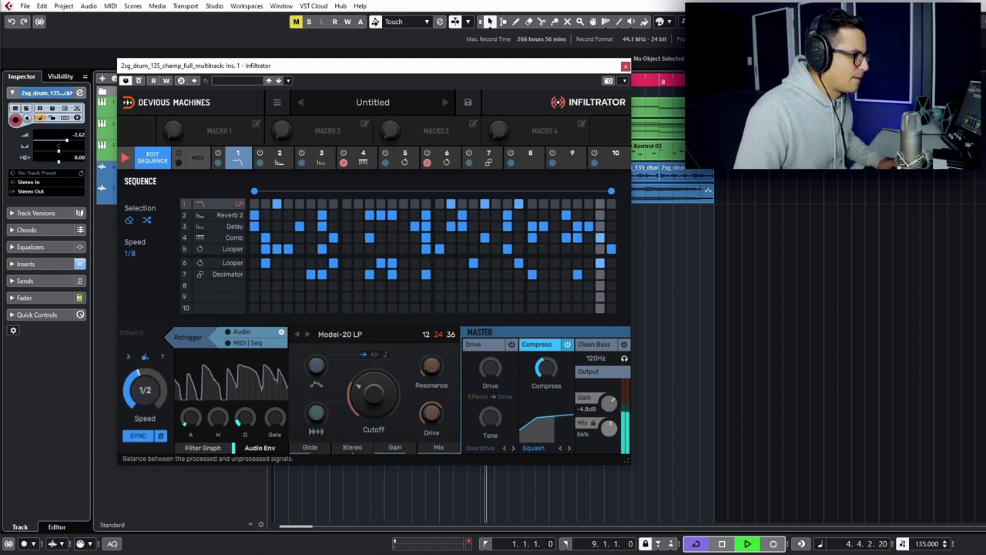
Raise the output mix to 64% and set the sequence speed to 1/4
left_click_drag(608, 428, 608, 416)
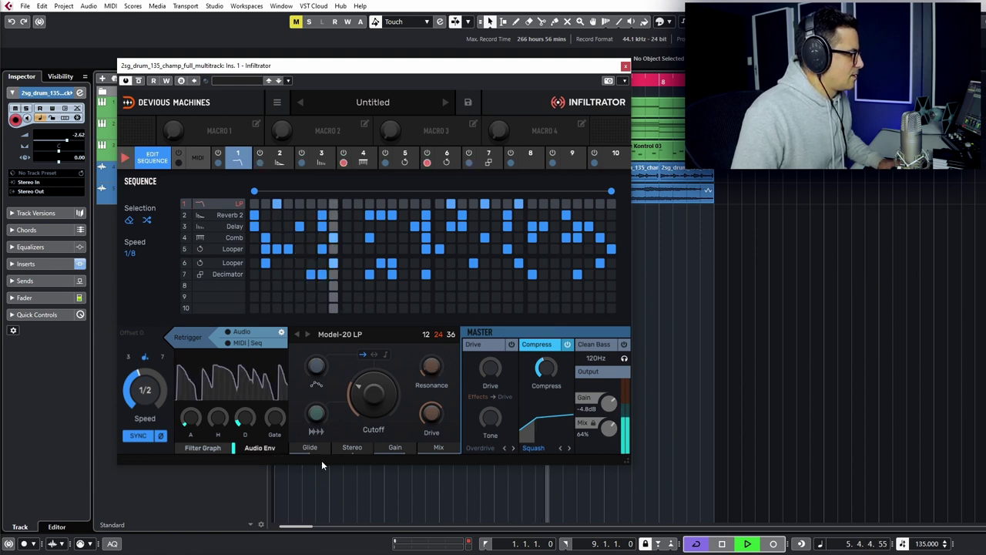
left_click(130, 253)
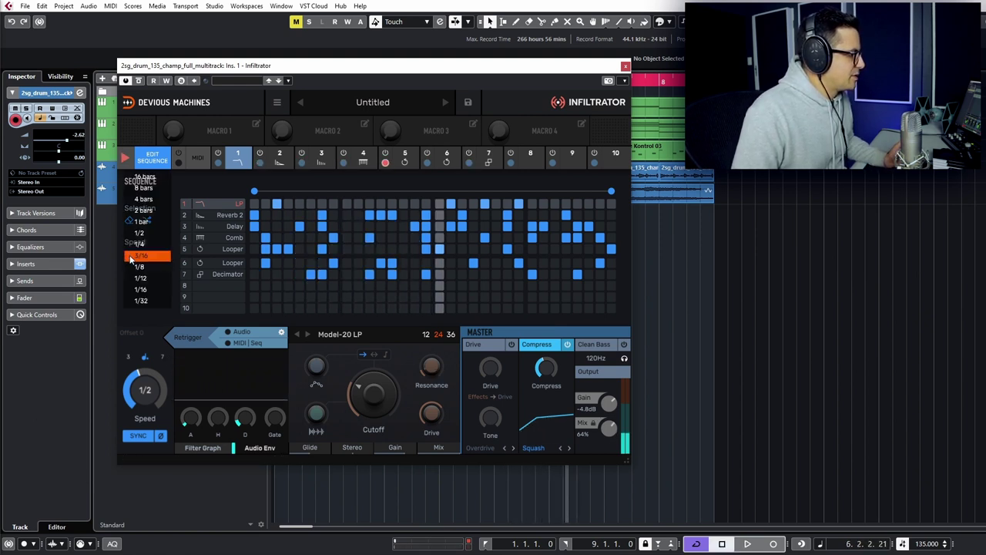
left_click(138, 243)
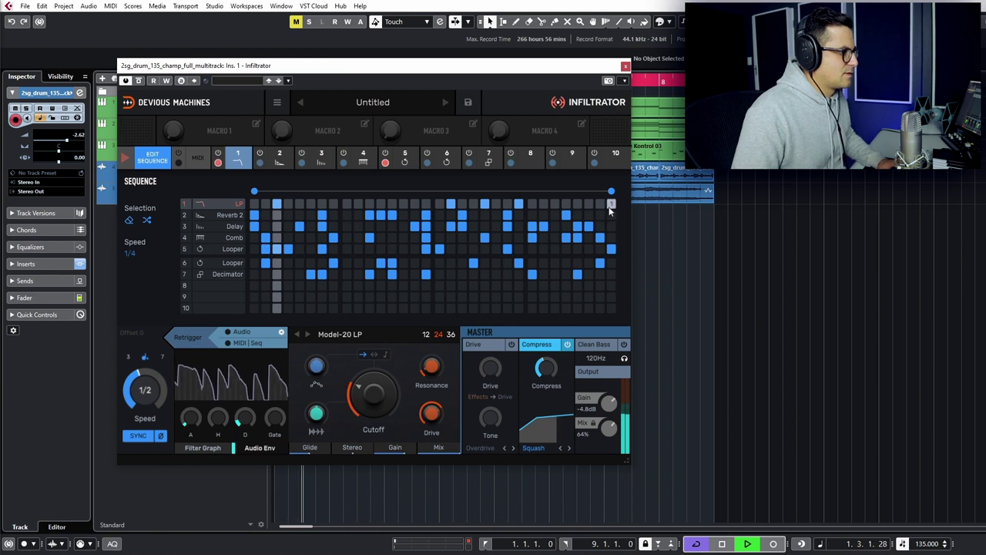
Lower the Speed of the Looper in effect 5 and restart the loop from the beginning
left_click(223, 249)
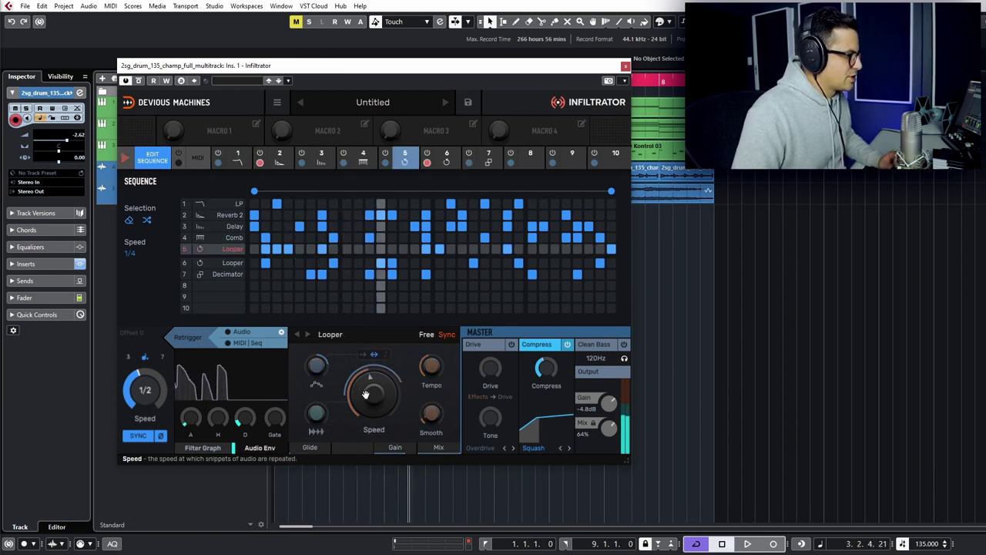
left_click_drag(365, 394, 365, 431)
key("KP_Decimal")
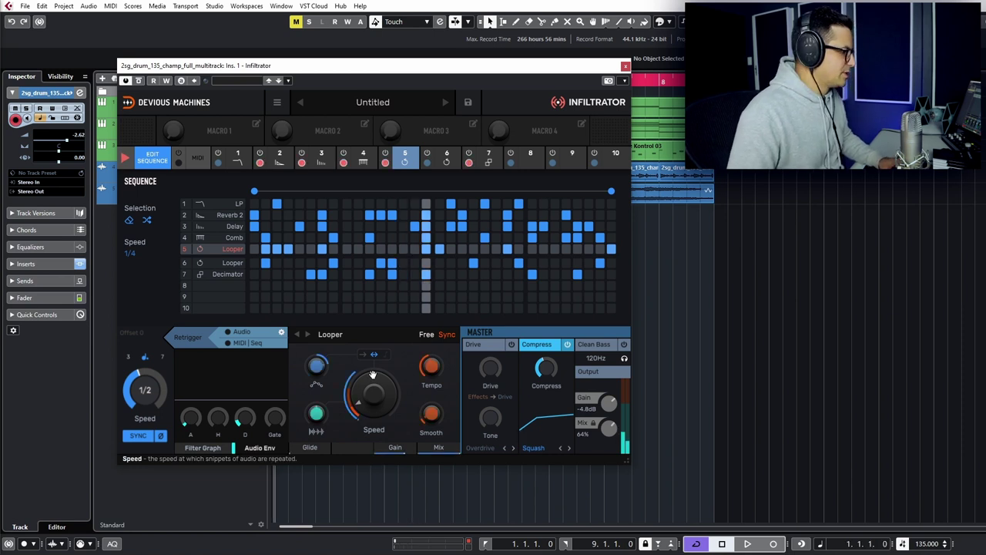
key("space")
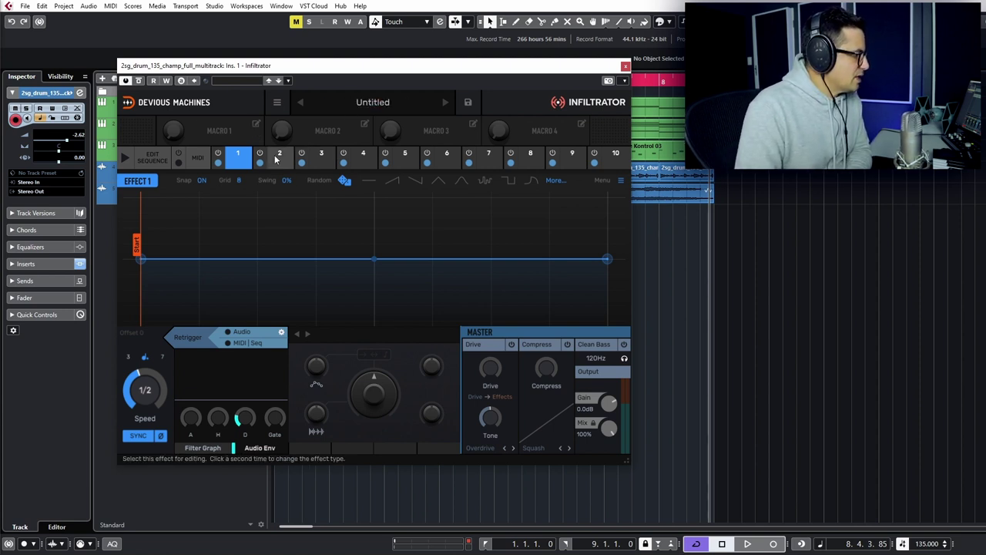
Load the 101 band-pass filter into effect 1 and lower its cutoff to about 121 Hz
left_click(239, 164)
left_click(243, 260)
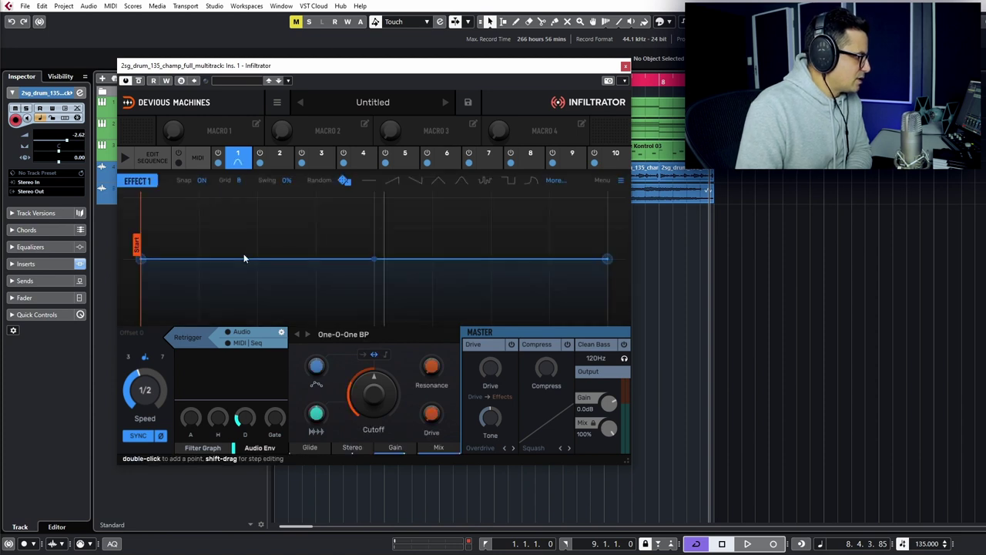
left_click_drag(373, 393, 373, 461)
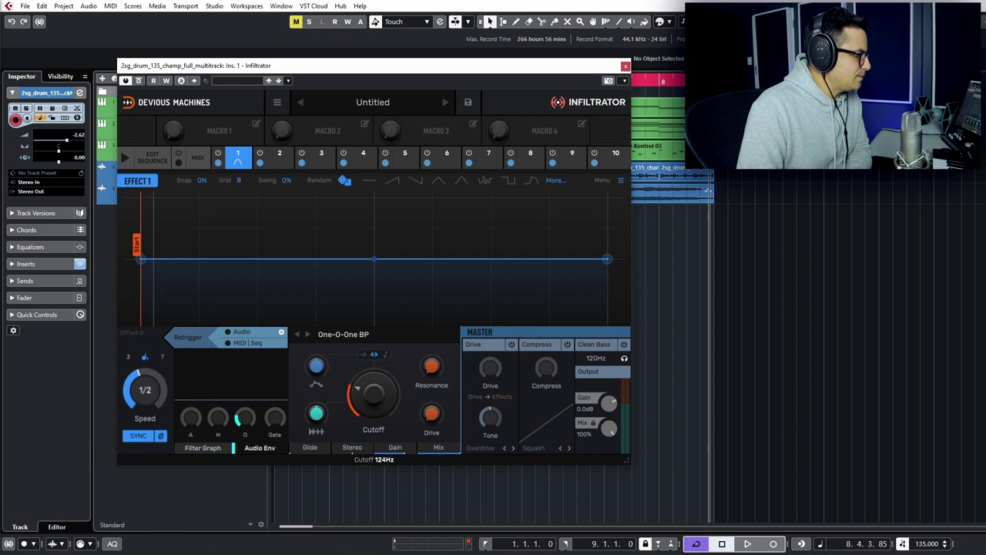
mouse_move(373, 394)
left_mouse_down()
mouse_move(368, 401)
mouse_move(380, 362)
mouse_move(380, 377)
left_mouse_up()
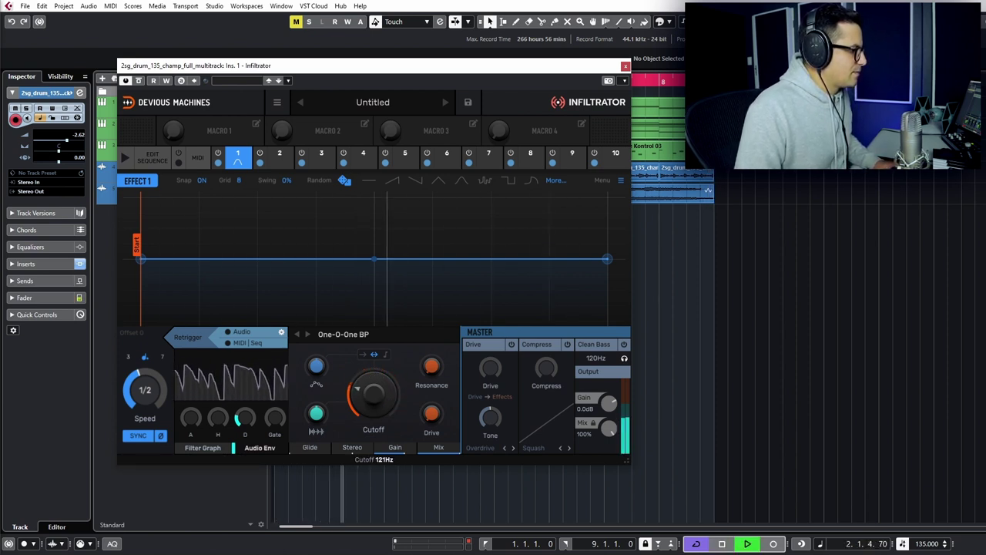
Load Comb into effect 2 and adjust its cutoff, resonance and brightness while the loop plays
left_click(279, 152)
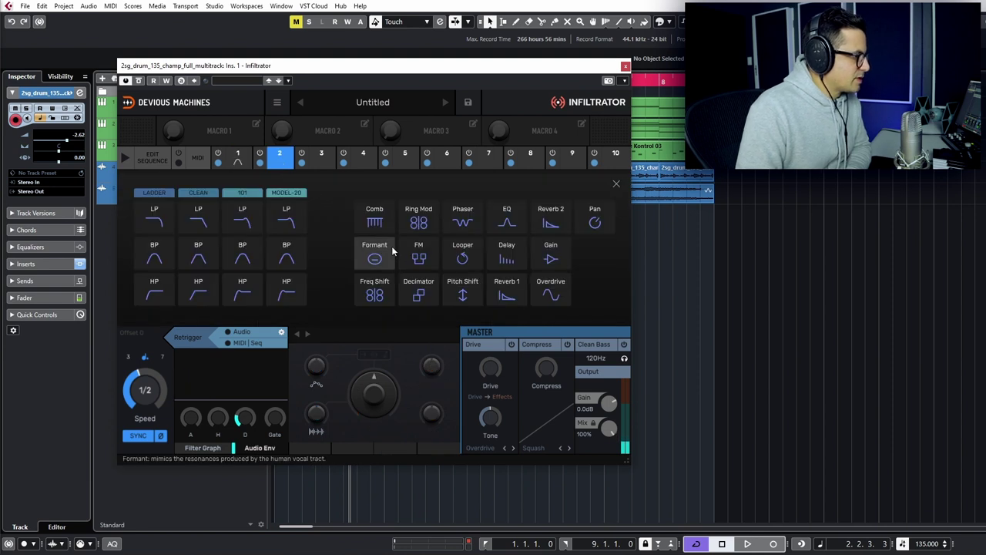
left_click(374, 218)
key("space")
left_click_drag(374, 394, 431, 339)
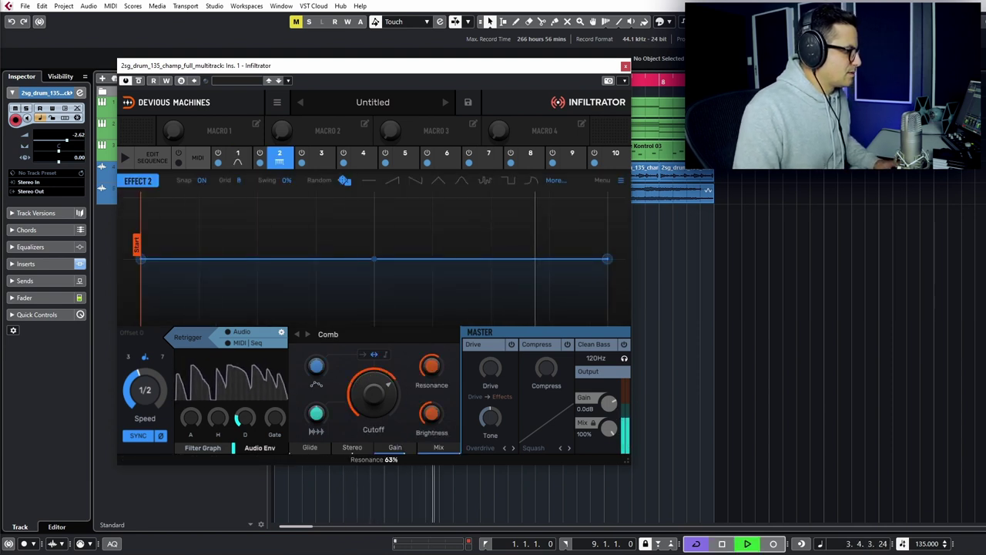
left_click_drag(375, 395, 374, 404)
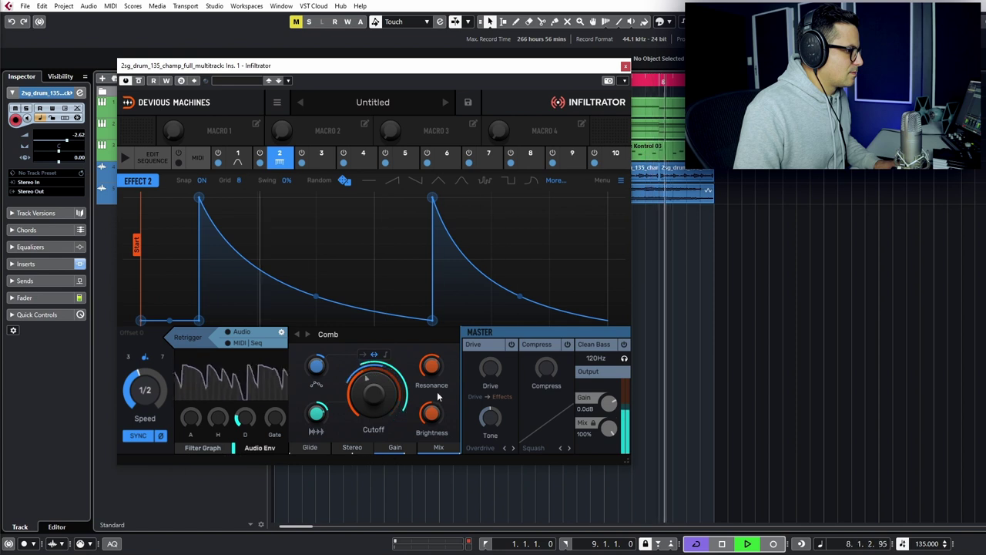
left_click_drag(431, 414, 432, 397)
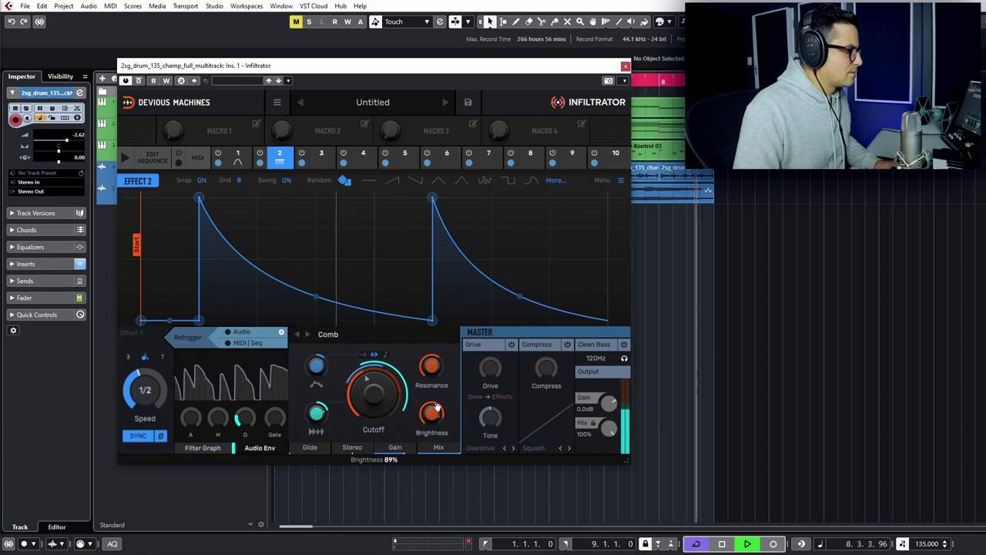
Load Frequency Shift into effect 3 and assign Macro 1 to effect 1's cutoff at about +39%
left_click(324, 160)
left_click(379, 295)
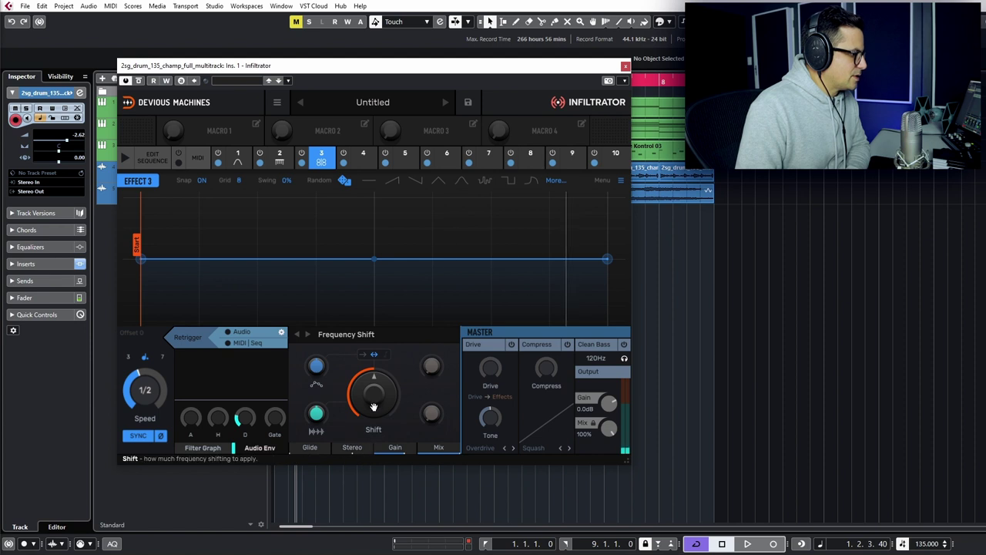
left_click(257, 125)
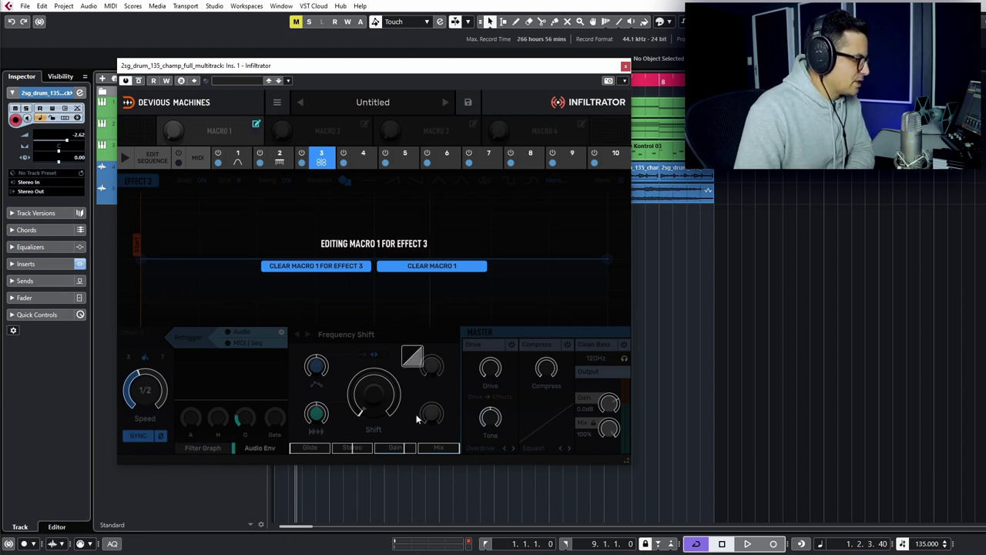
left_click(235, 162)
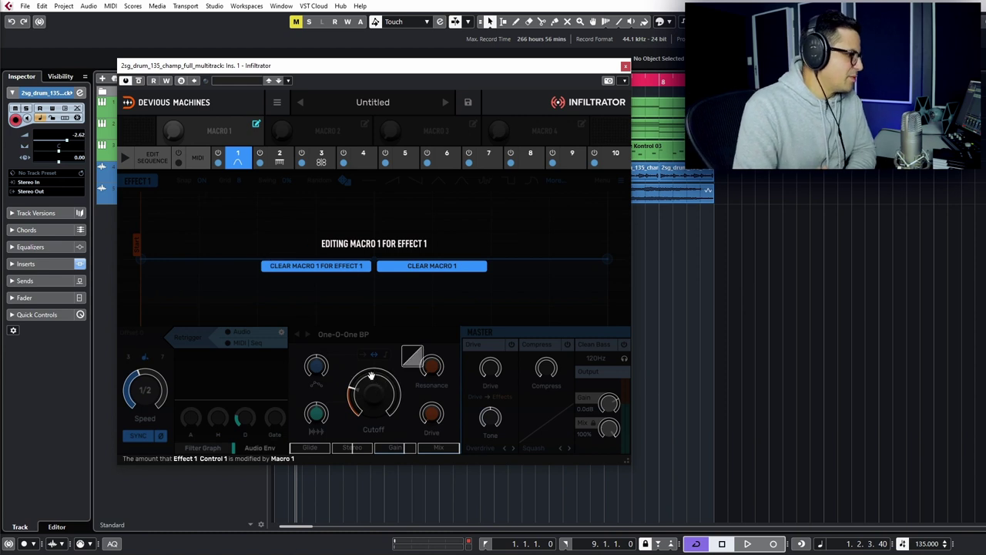
left_click_drag(360, 382, 360, 368)
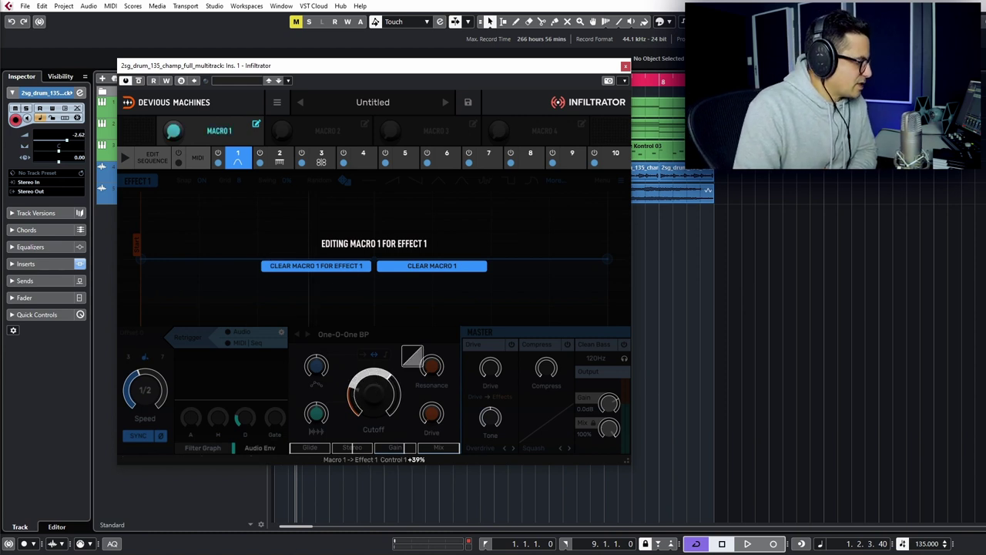
Assign Macro 1 to the cutoff, resonance, brightness and stereo controls of the Comb in effect 2
left_click(279, 158)
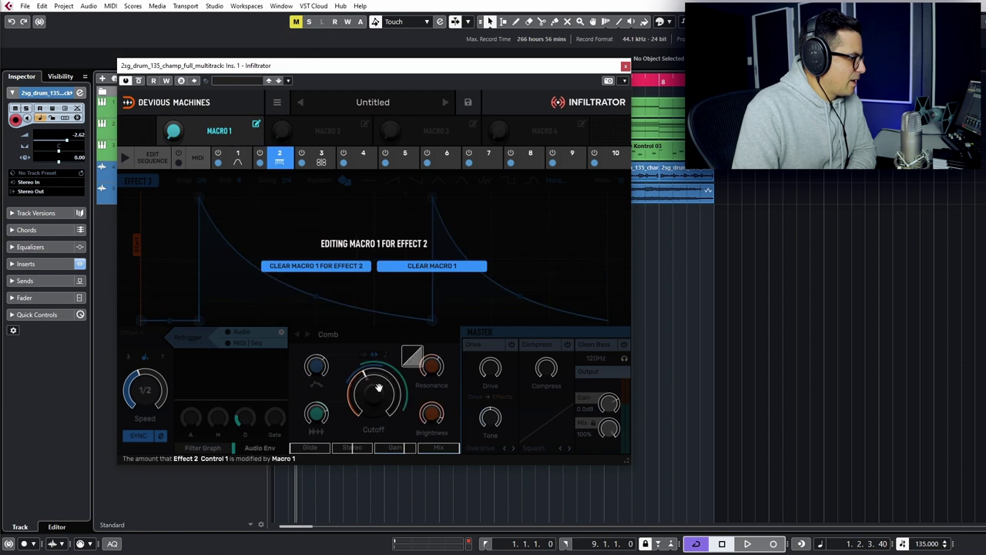
left_click_drag(374, 389, 373, 381)
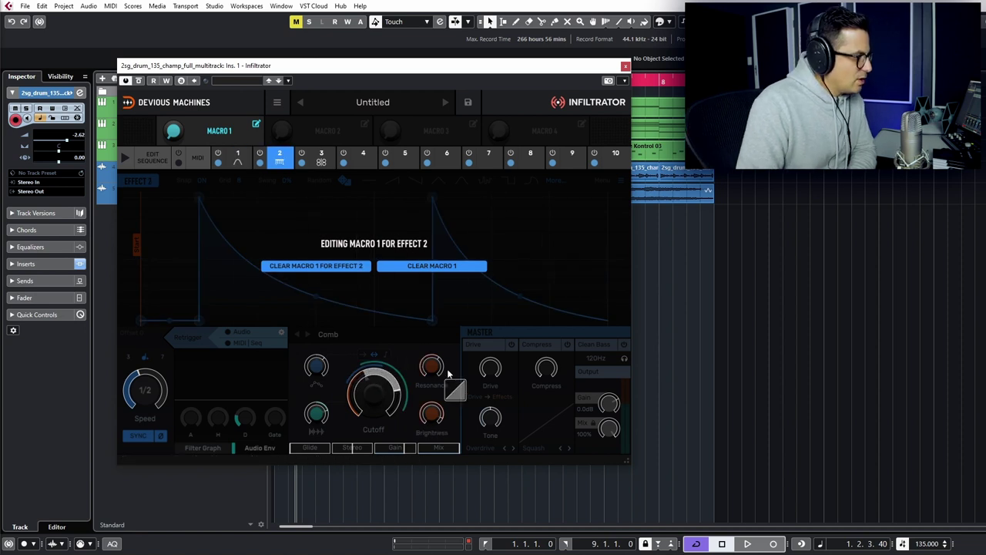
left_click_drag(454, 390, 454, 342)
left_click_drag(435, 418, 435, 421)
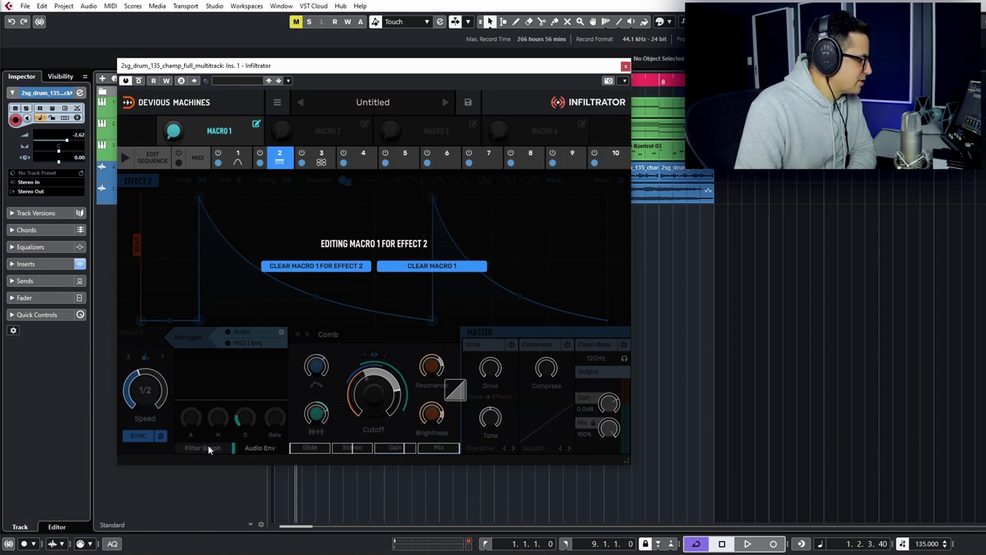
left_click_drag(383, 431, 384, 428)
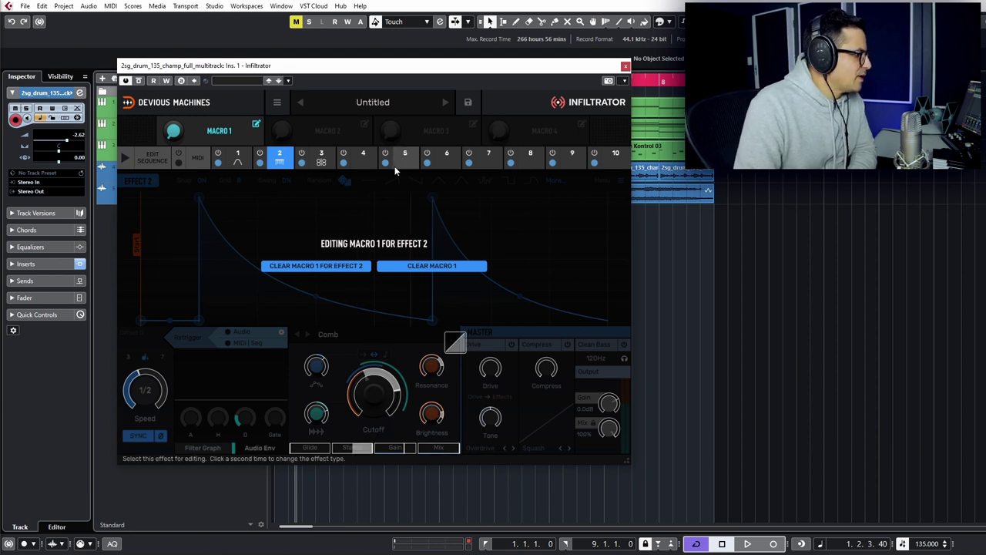
Assign Macro 1 to the shift amount of Frequency Shift in effect 3 and leave macro editing
left_click(322, 157)
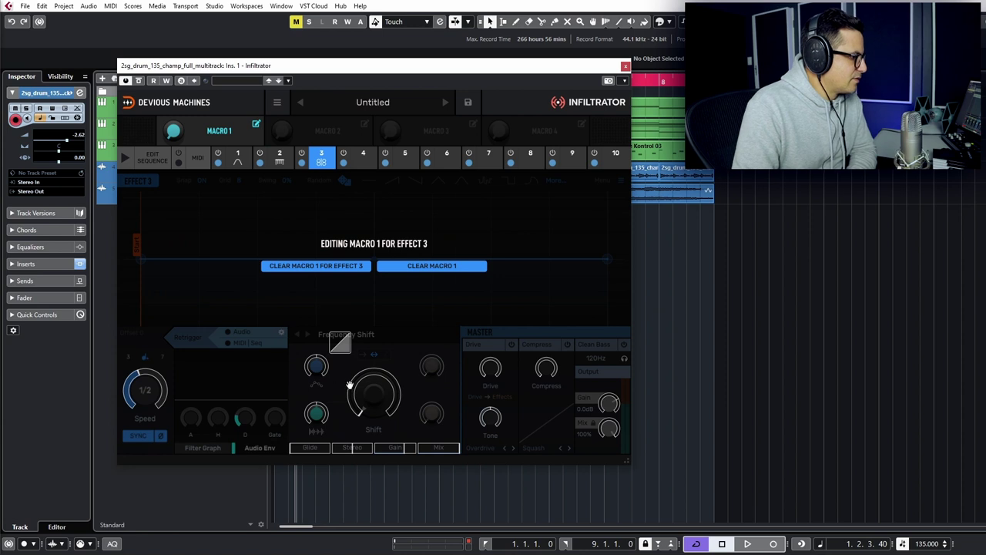
left_click_drag(372, 394, 371, 382)
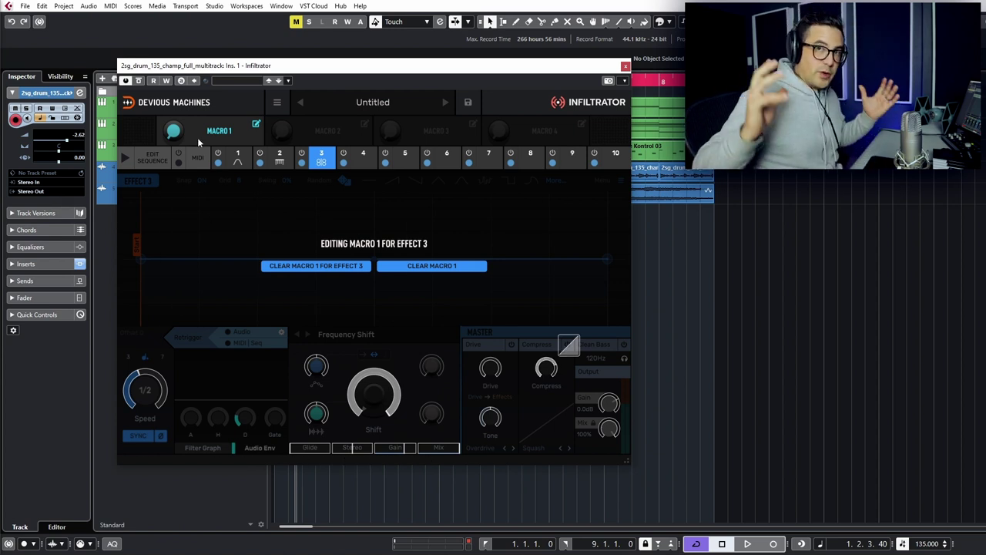
left_click(254, 126)
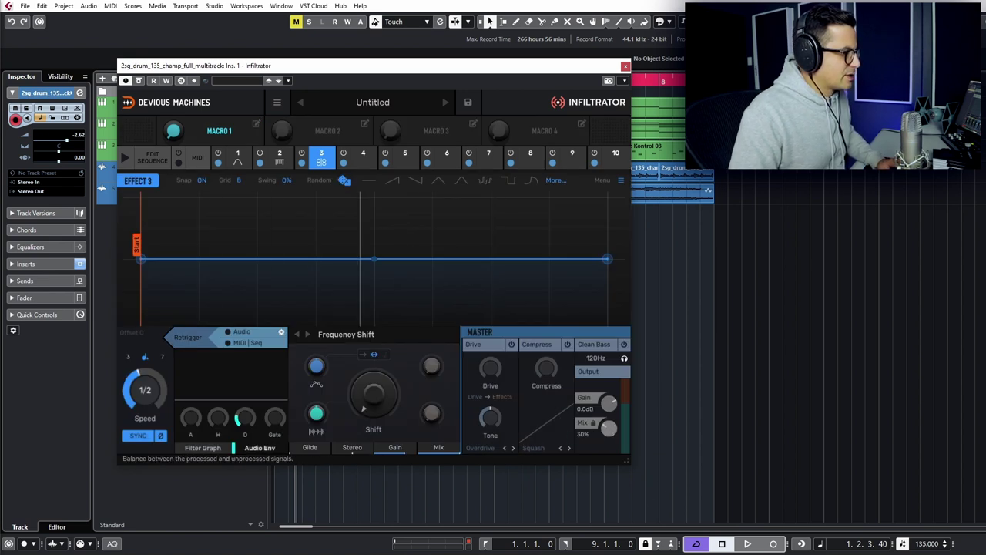
Lower the output mix to 20% and audition the macro setup on the loop
left_click_drag(609, 429, 608, 431)
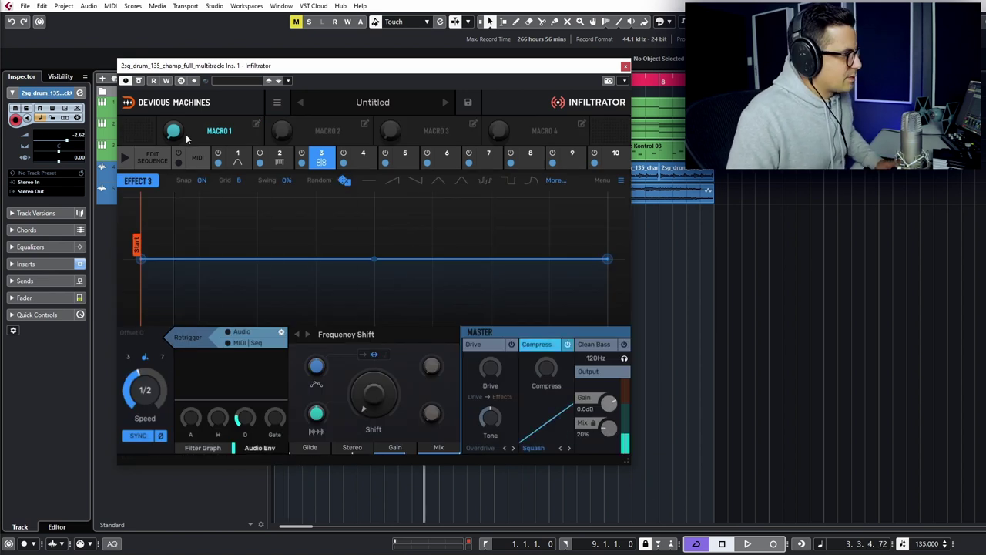
key("space")
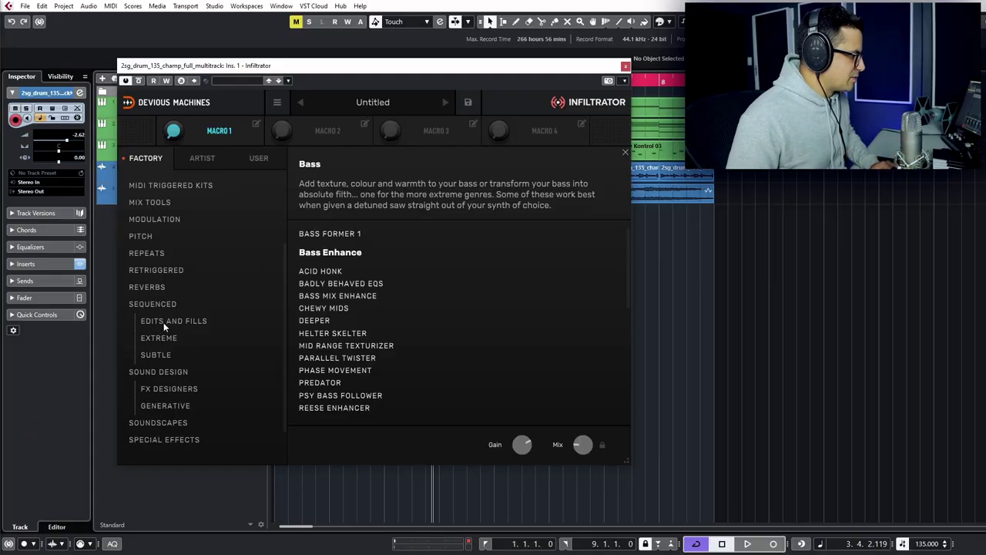
Load the Crystallisation preset from the Edits and Fills category and move the plug-in window slightly aside
left_click(163, 322)
left_click(335, 320)
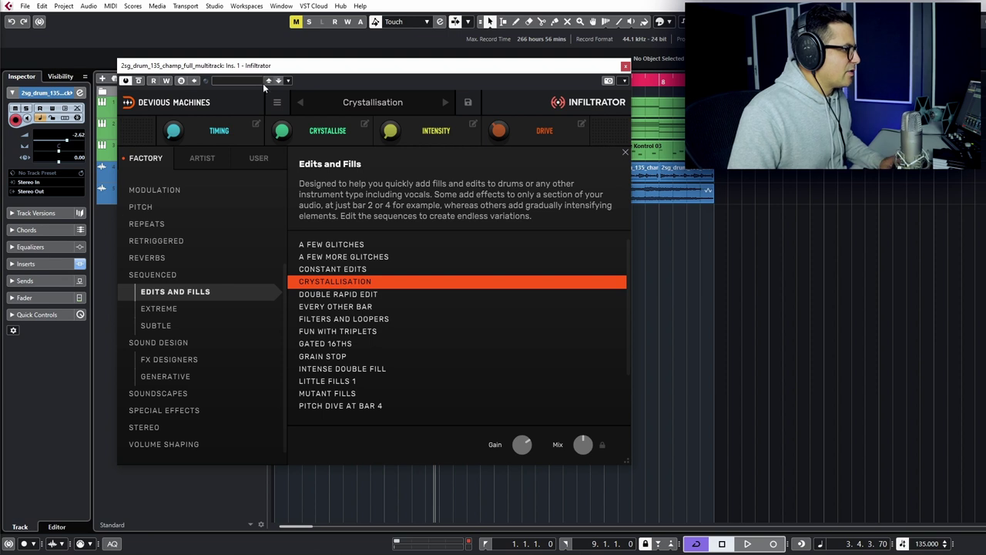
mouse_move(263, 65)
left_mouse_down()
mouse_move(265, 142)
mouse_move(774, 66)
mouse_move(557, 46)
mouse_move(274, 53)
left_mouse_up()
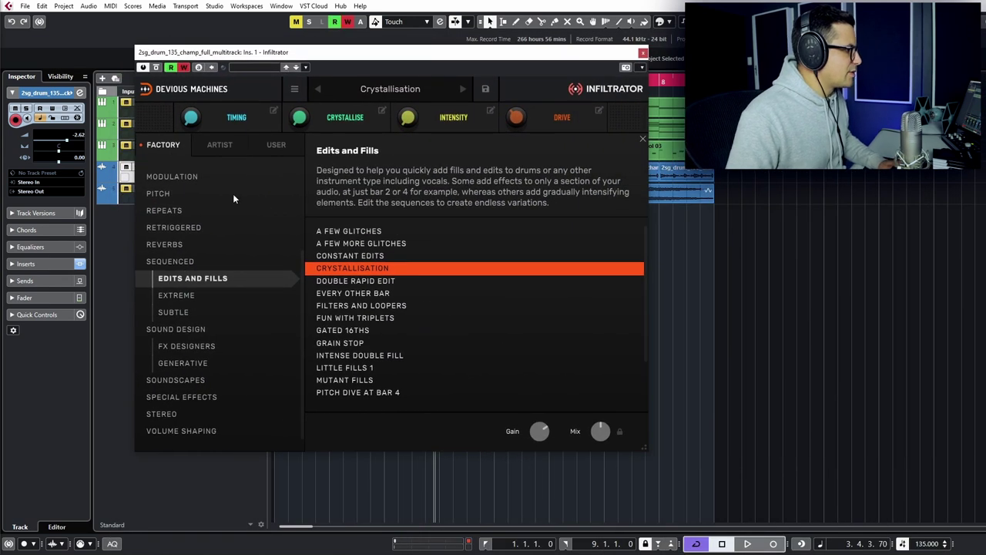
Record automation of the output mix and the four macros during playback, and close the plug-in window
key("space")
left_click_drag(604, 444, 604, 415)
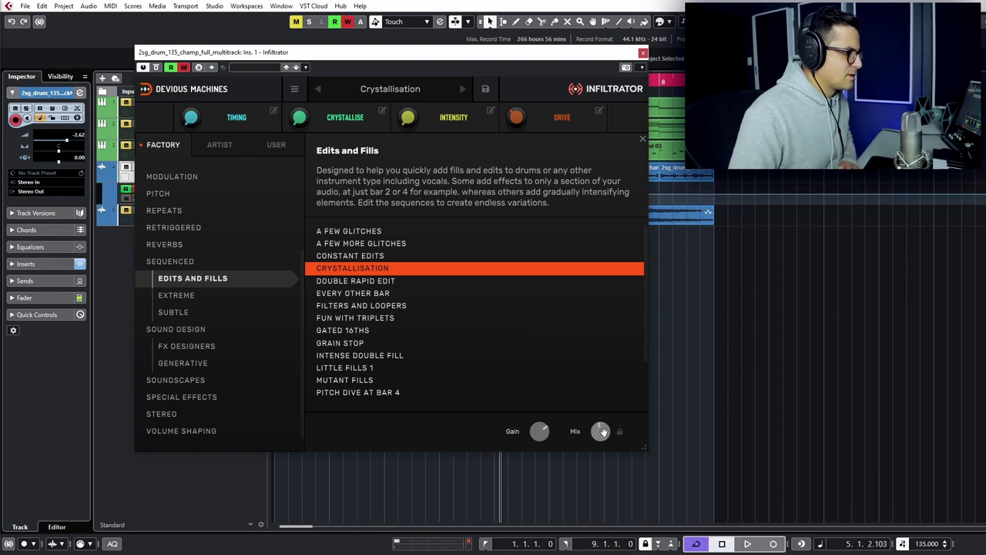
key("space")
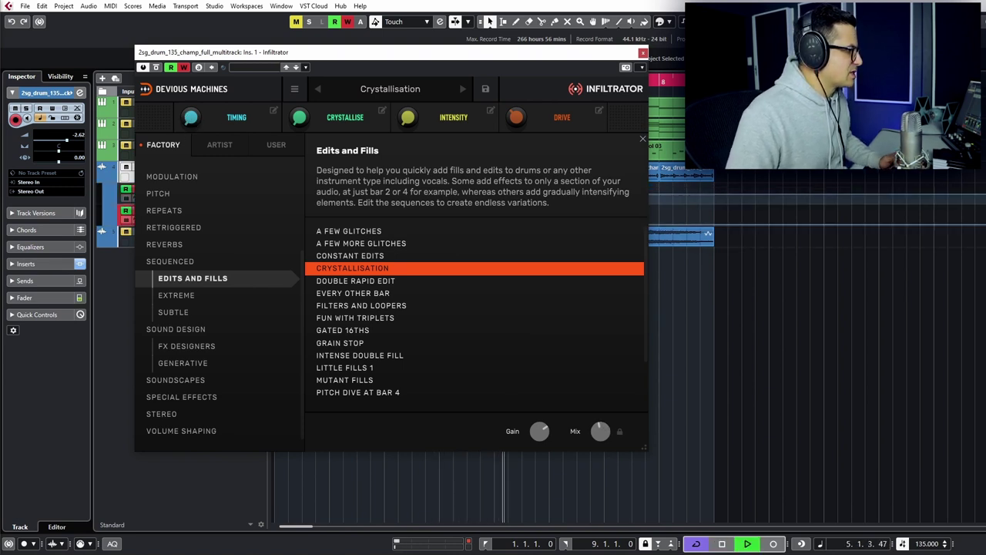
left_click(301, 116)
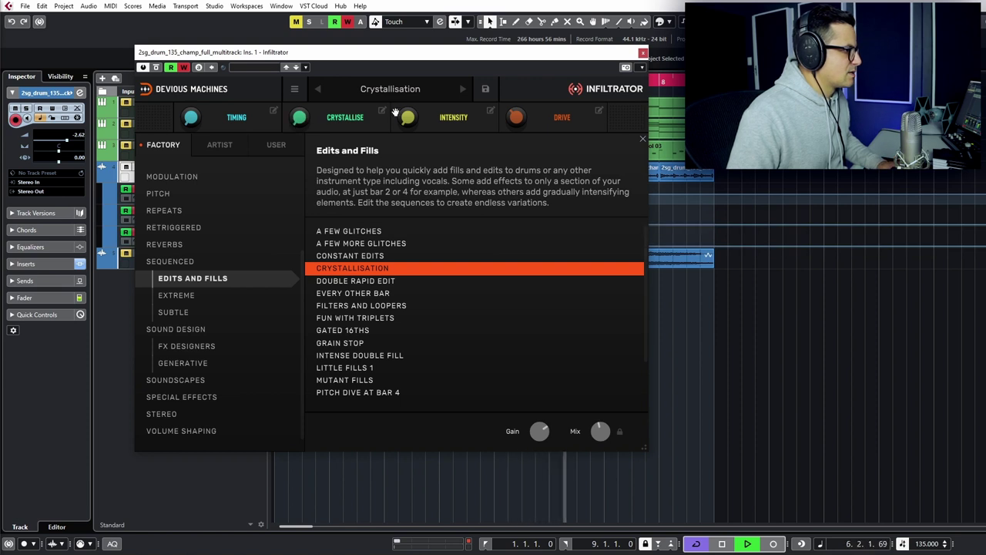
left_click(407, 117)
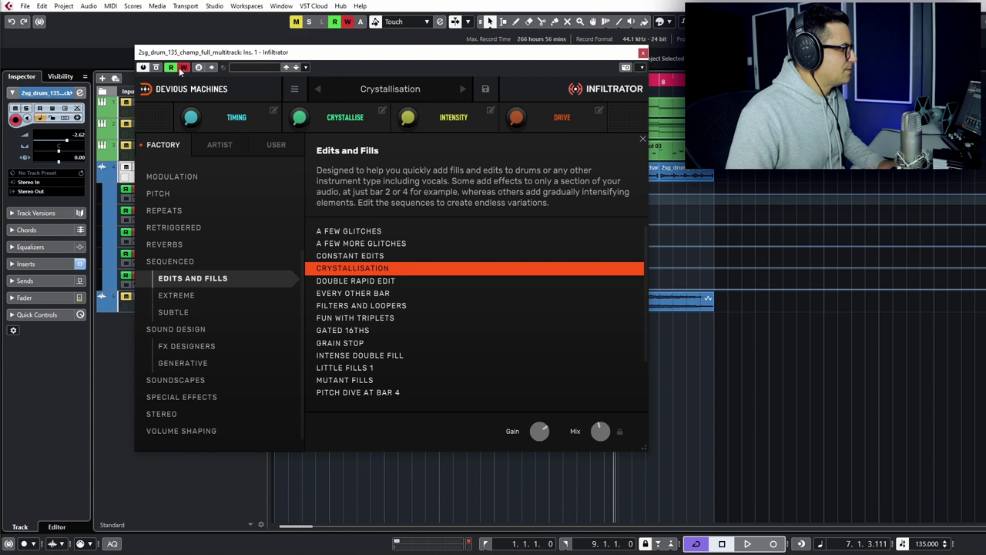
left_click(643, 54)
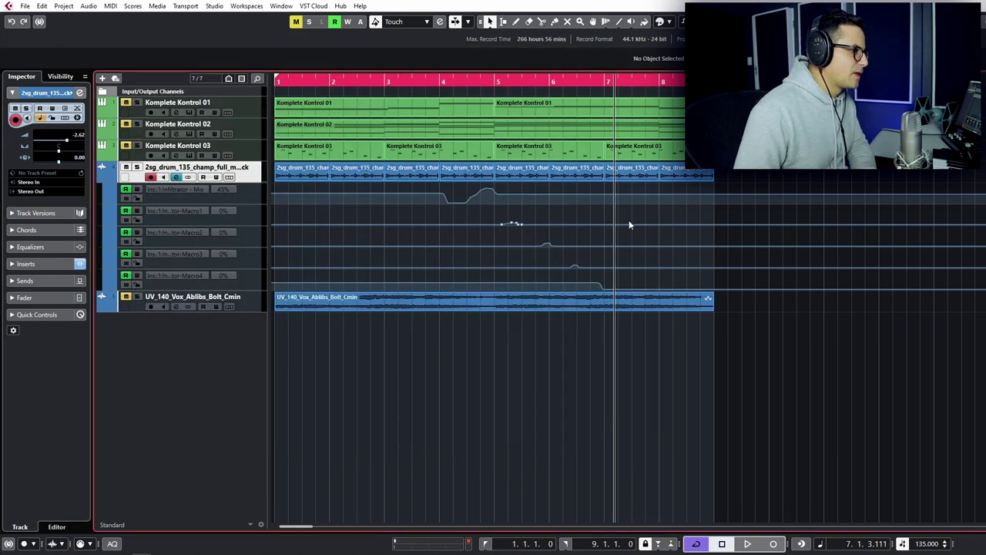
Delete all recorded automation points from the Infiltrator mix lane and the four macro lanes of the drum track
left_click_drag(631, 211, 482, 286)
left_click_drag(470, 292, 468, 290)
key("Delete")
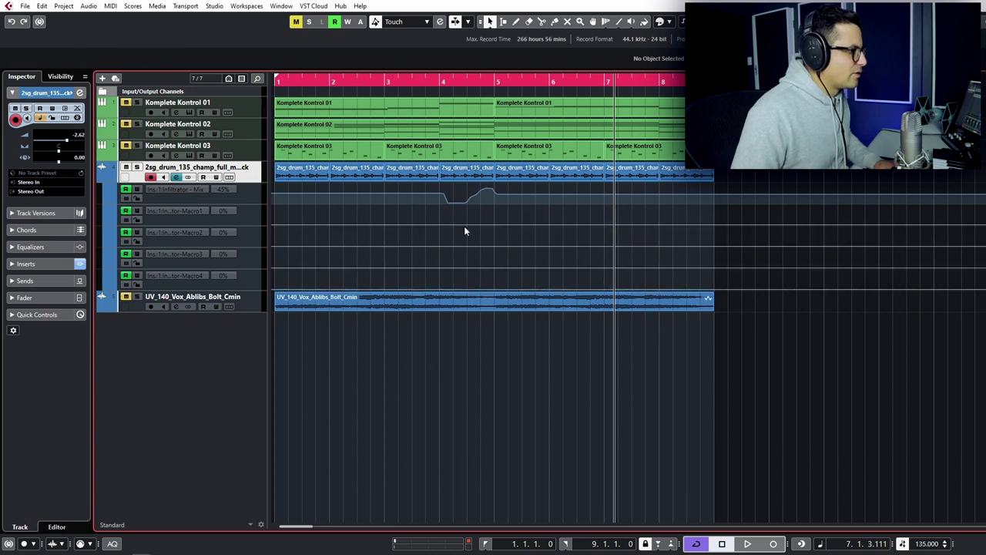
left_click_drag(405, 190, 404, 191)
key("Delete")
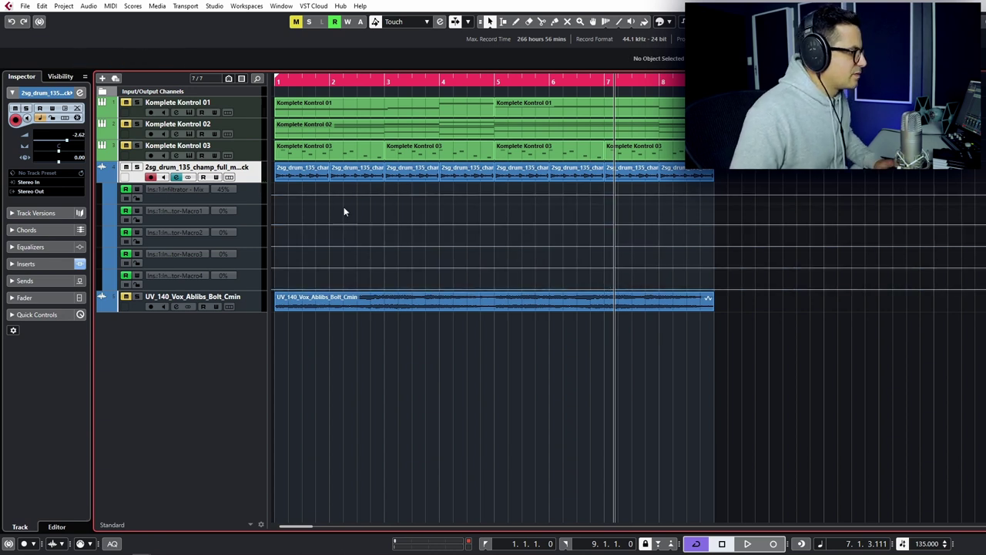
Draw Infiltrator mix automation from 0% at bar 2, with ramps and abrupt drops through bar 8, and return playback to the start
mouse_move(334, 203)
left_mouse_down()
mouse_move(331, 231)
mouse_move(332, 214)
left_mouse_up()
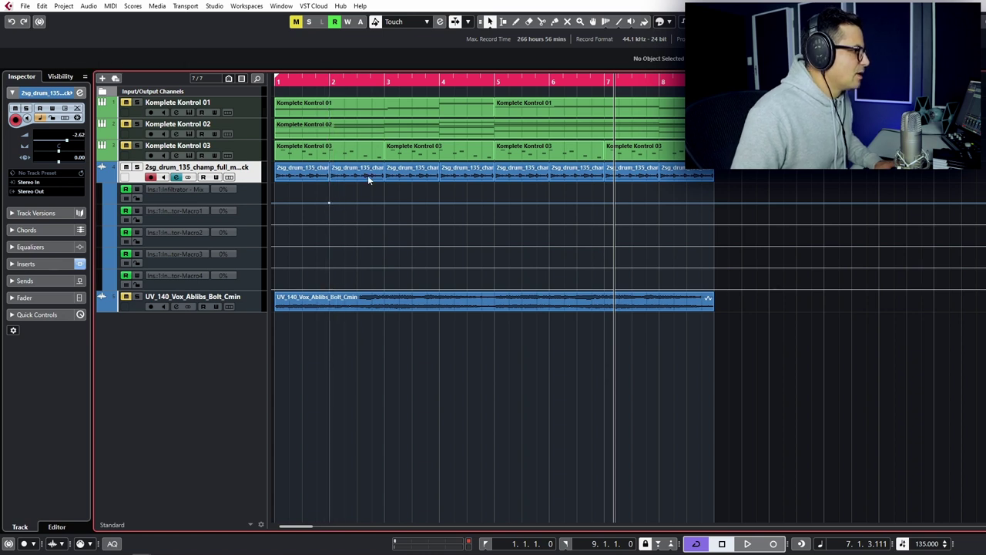
key("space")
left_click(359, 202)
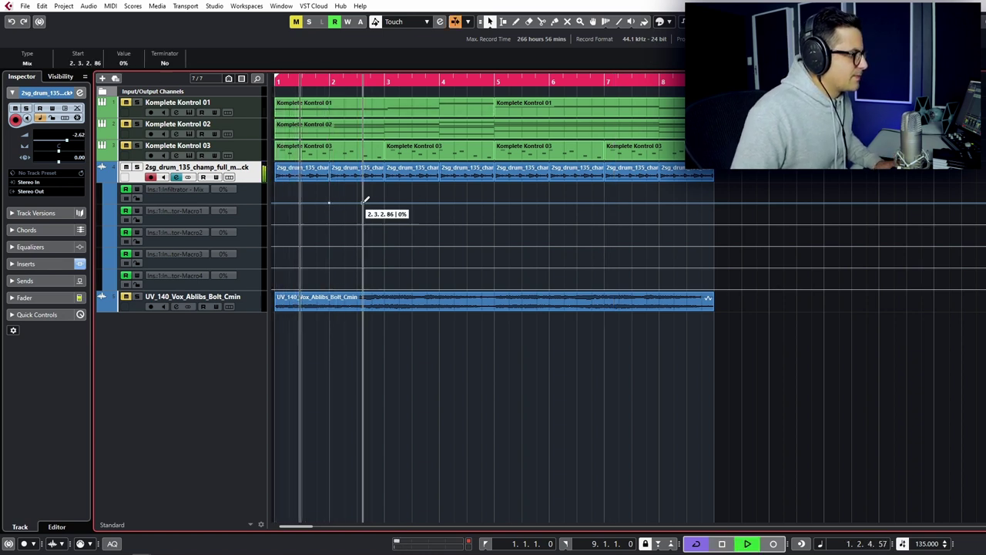
mouse_move(359, 202)
left_mouse_down()
mouse_move(395, 182)
mouse_move(452, 203)
mouse_move(456, 188)
mouse_move(483, 206)
mouse_move(485, 185)
left_mouse_up()
left_click(440, 193)
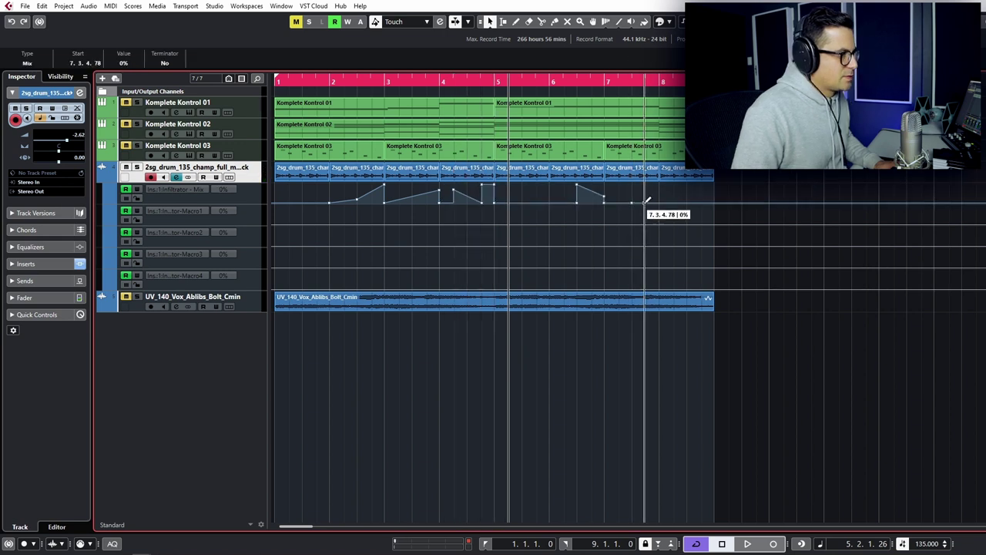
left_click_drag(647, 199, 690, 193)
left_click(687, 203)
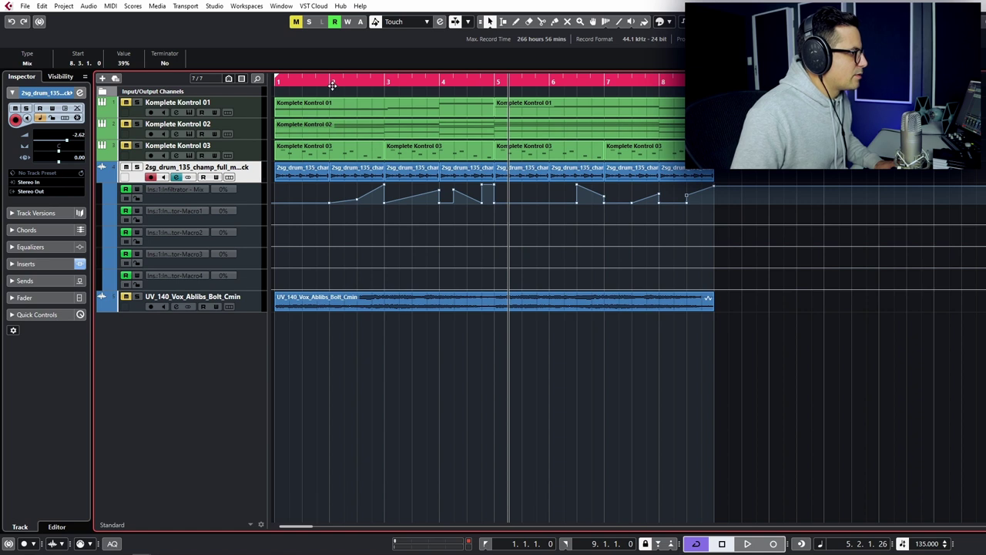
key("Home")
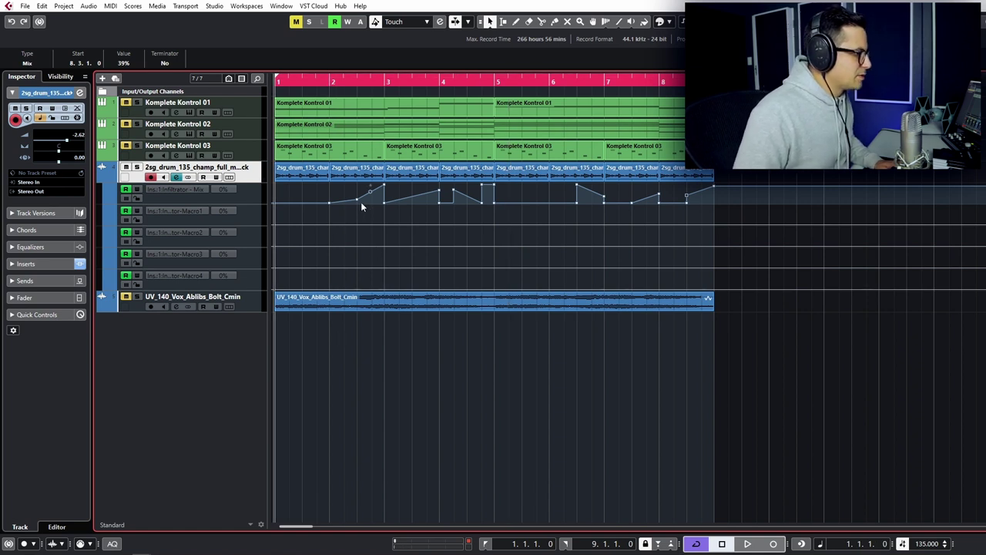
During playback, draw automation for the four macros, with a Macro 1 spike before bar 3 and a Macro 4 ramp from bar 3 to 5
key("space")
left_click(371, 224)
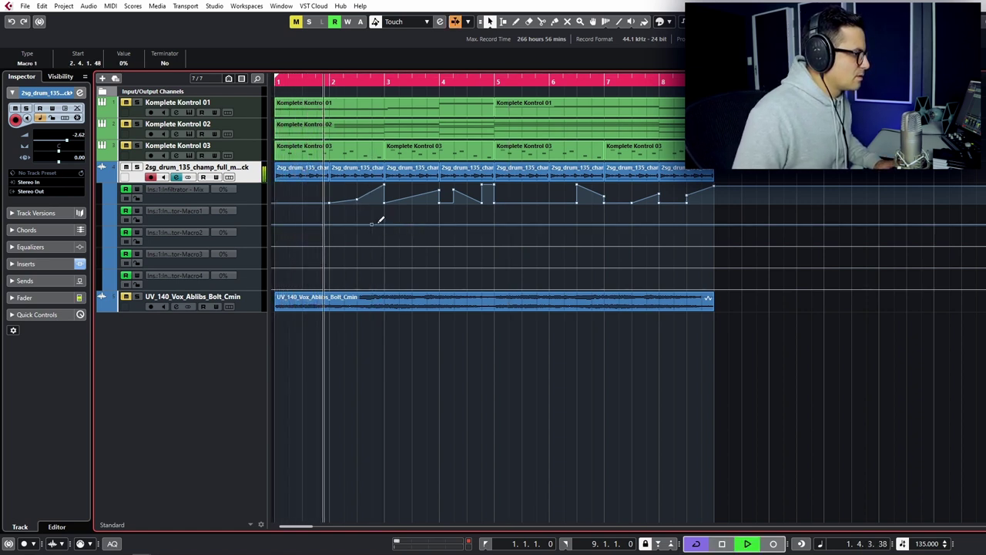
left_click(372, 205)
left_click_drag(384, 206, 384, 231)
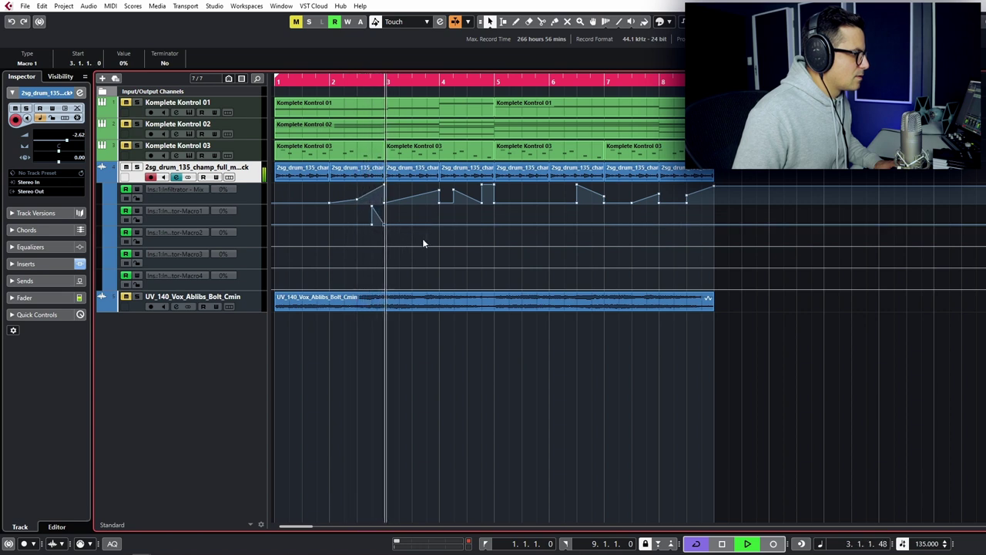
left_click(467, 223)
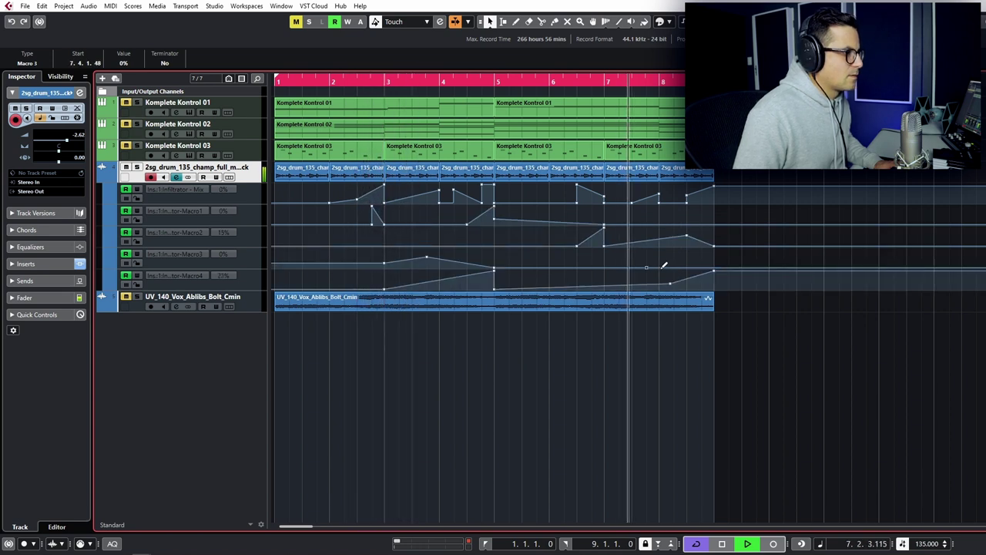
left_click_drag(660, 267, 673, 252)
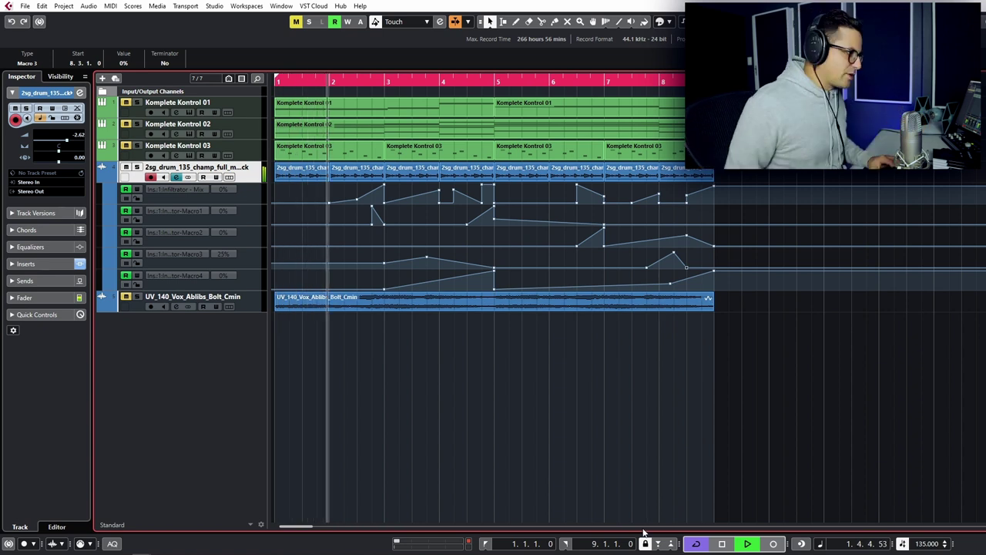
left_click(622, 332)
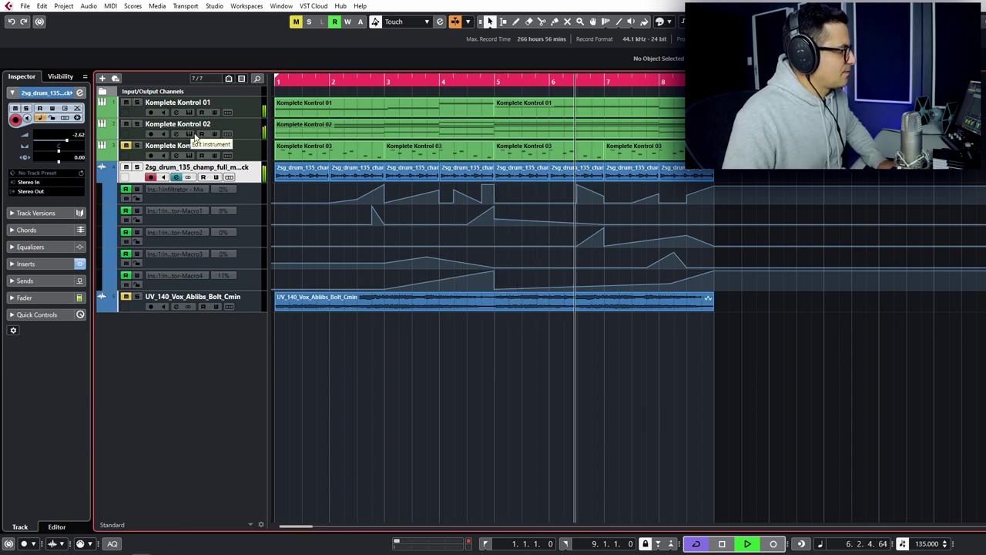
Insert Infiltrator in the first insert slot of the Komplete Kontrol 02 channel
left_click(195, 136)
left_click(462, 221)
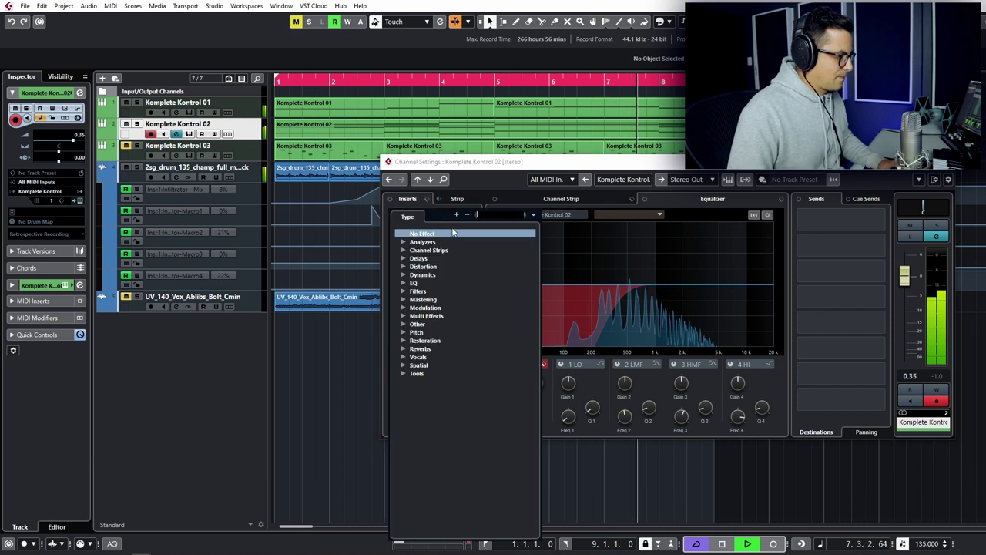
type("infil")
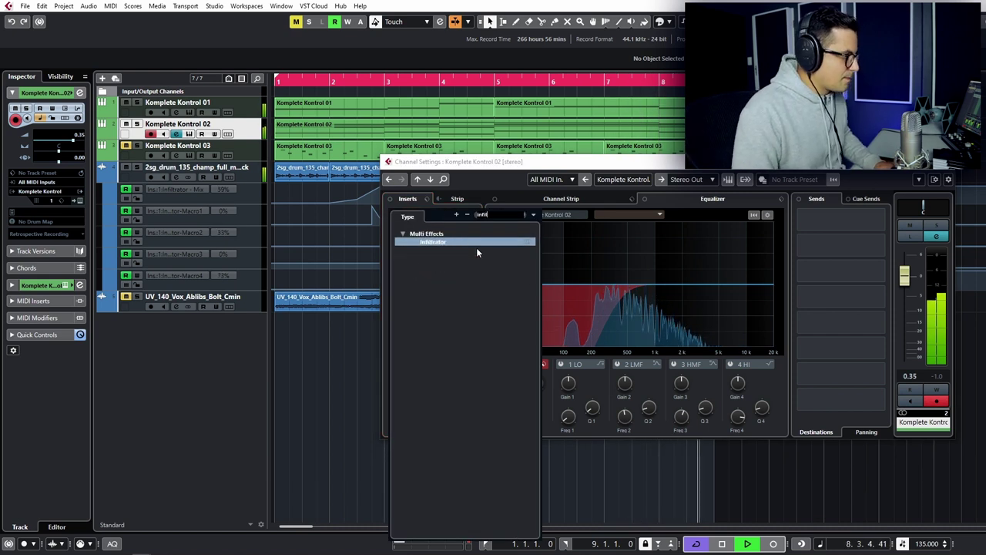
key("Return")
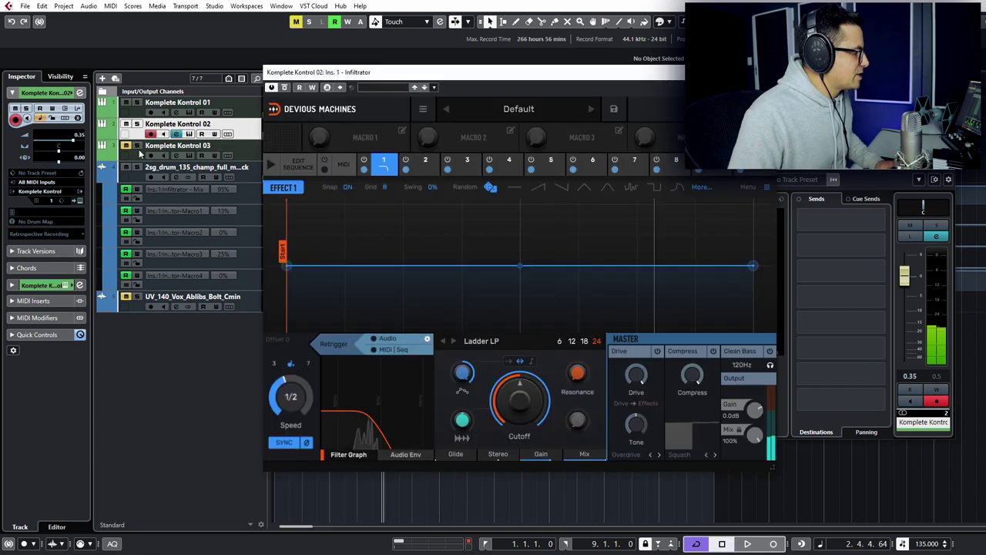
Solo Komplete Kontrol 02, load Infiltrator's Man With No Gate preset while playing from the start, and return to the full mix with the plug-in closed
left_click(137, 123)
key("period")
key("space")
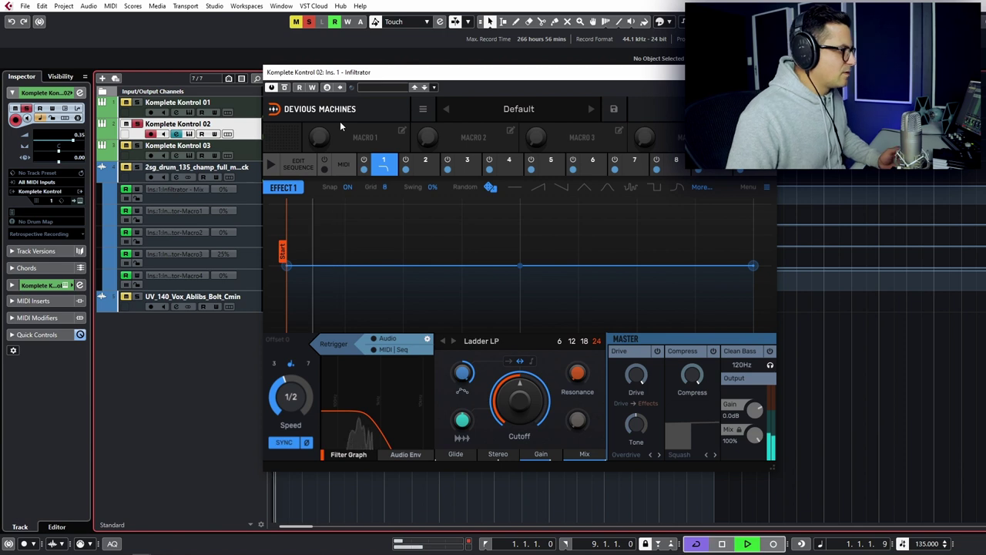
left_click(519, 108)
left_click(505, 328)
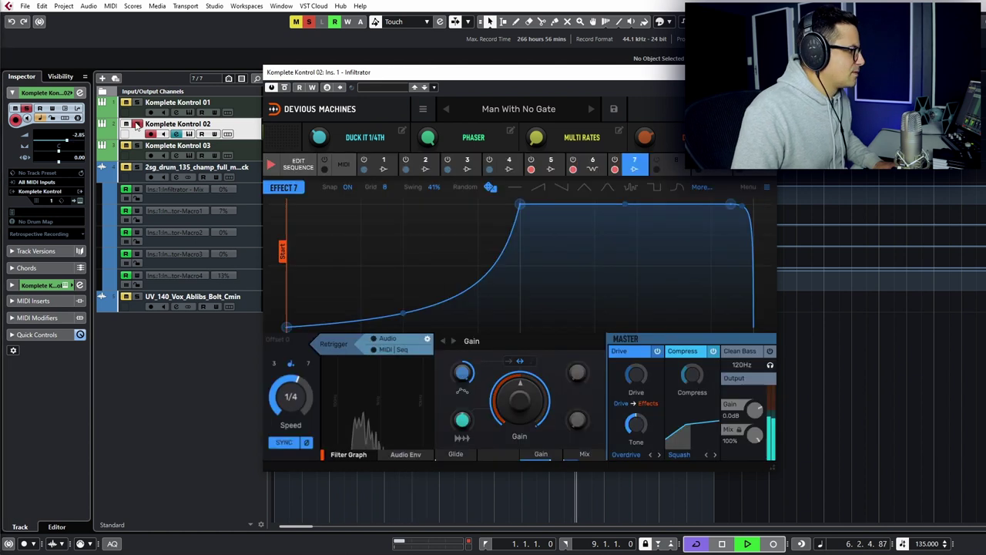
left_click(137, 124)
left_click(765, 73)
left_click(429, 301)
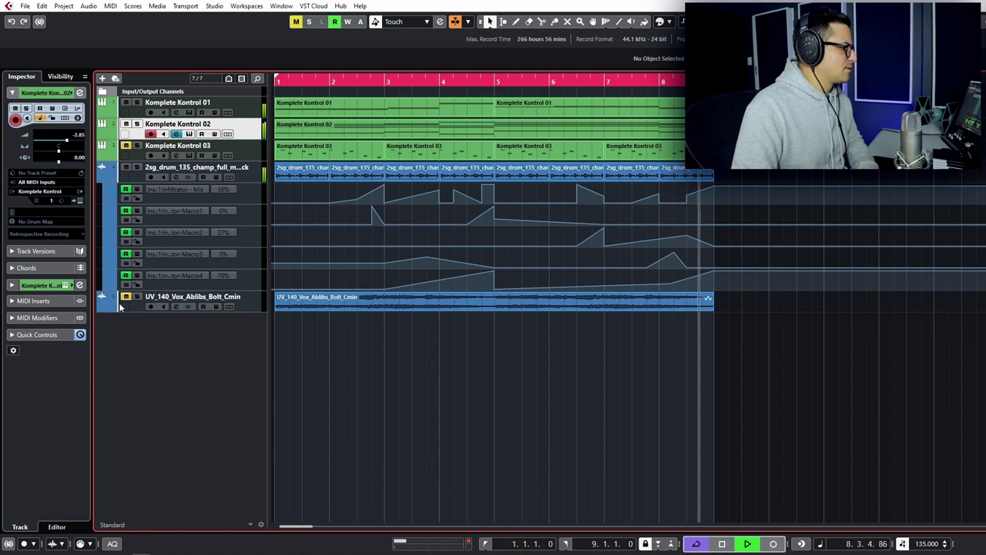
Insert Infiltrator in the first insert slot of the UV_140_Vox_Ablibs_Bolt_Cmin vocal channel
left_click(174, 307)
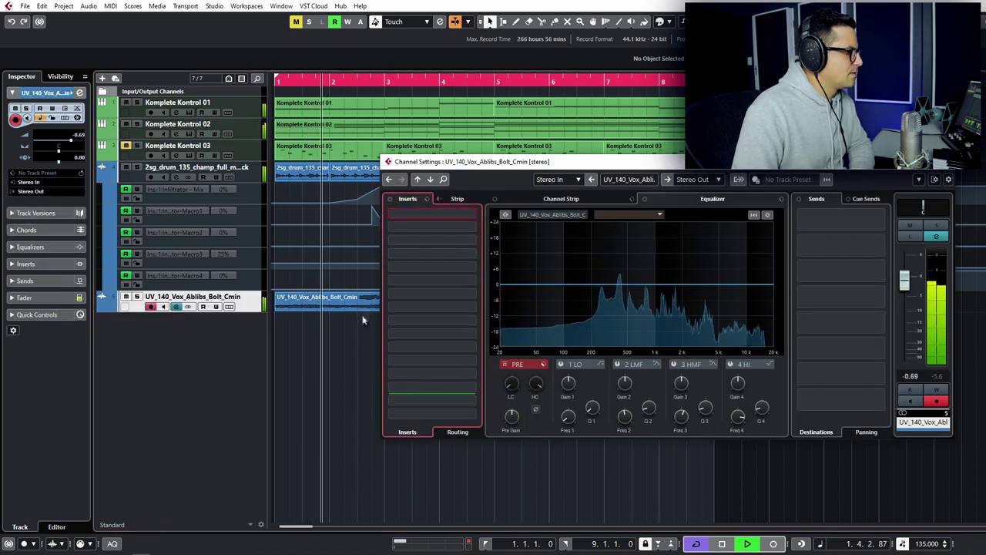
left_click(416, 212)
type("inf")
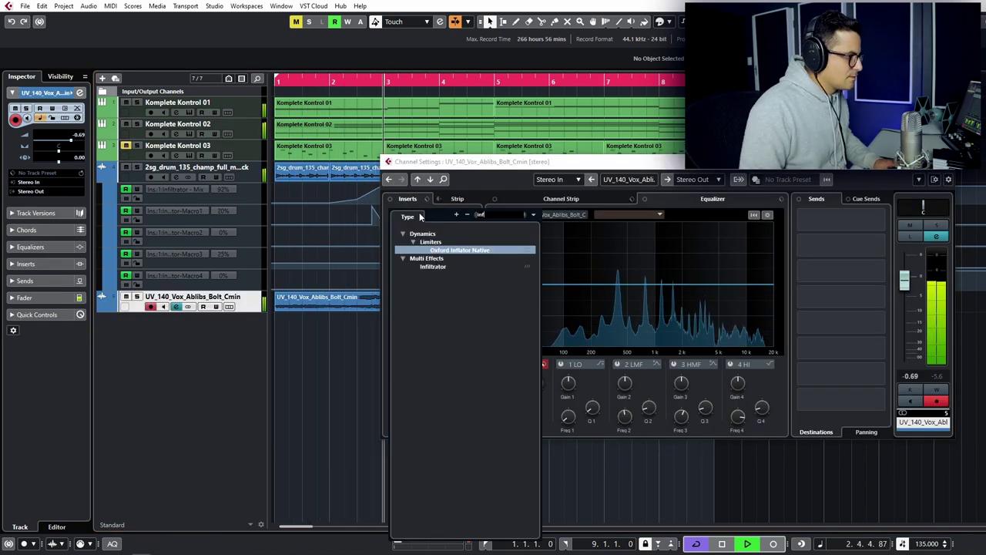
left_click(433, 266)
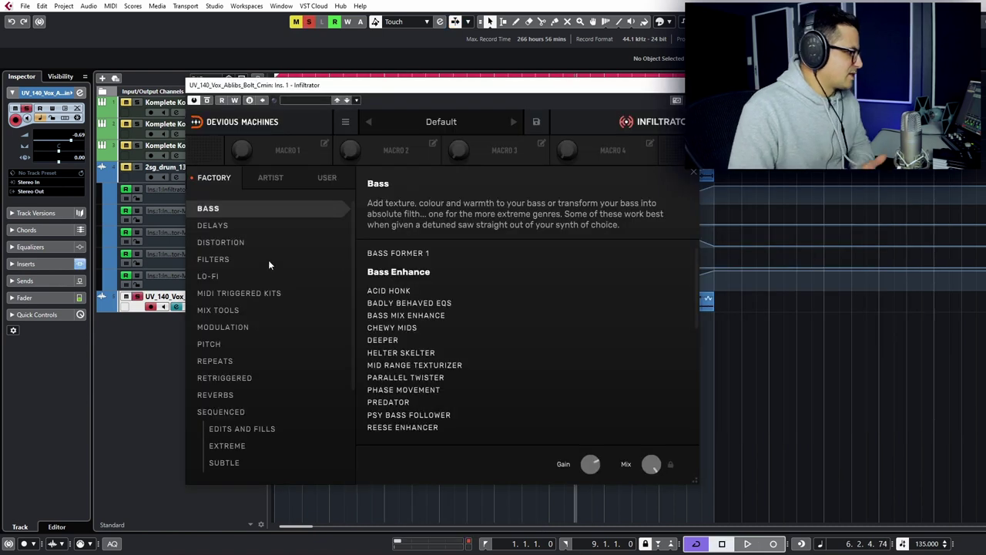
Audition Filters presets such as Gentle Vowel and Lowpass Rhythm 1 on the vocal, load Chernobyl from Soundscapes, and close the plug-in window
left_click(214, 261)
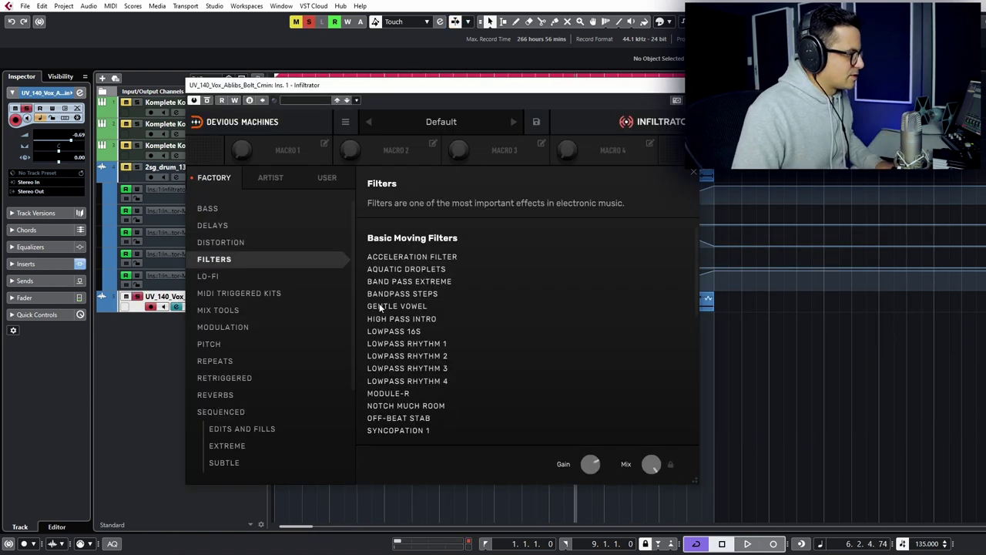
left_click(398, 307)
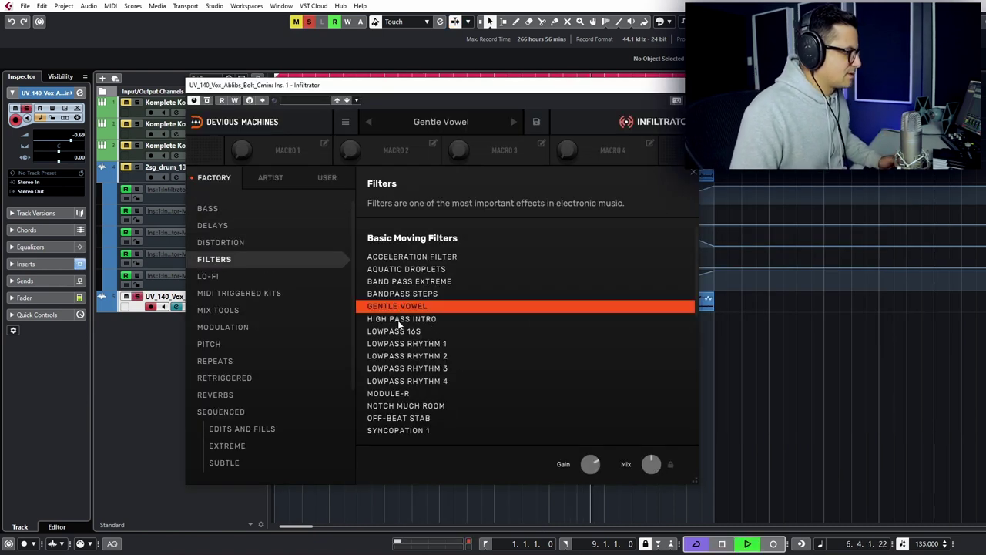
left_click(401, 346)
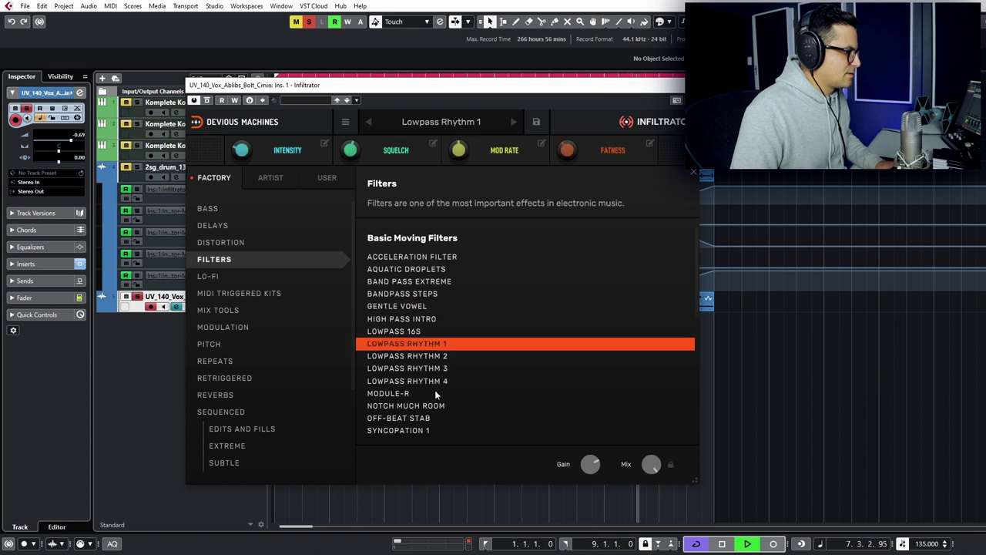
left_click(393, 406)
scroll(430, 422, "down", 1)
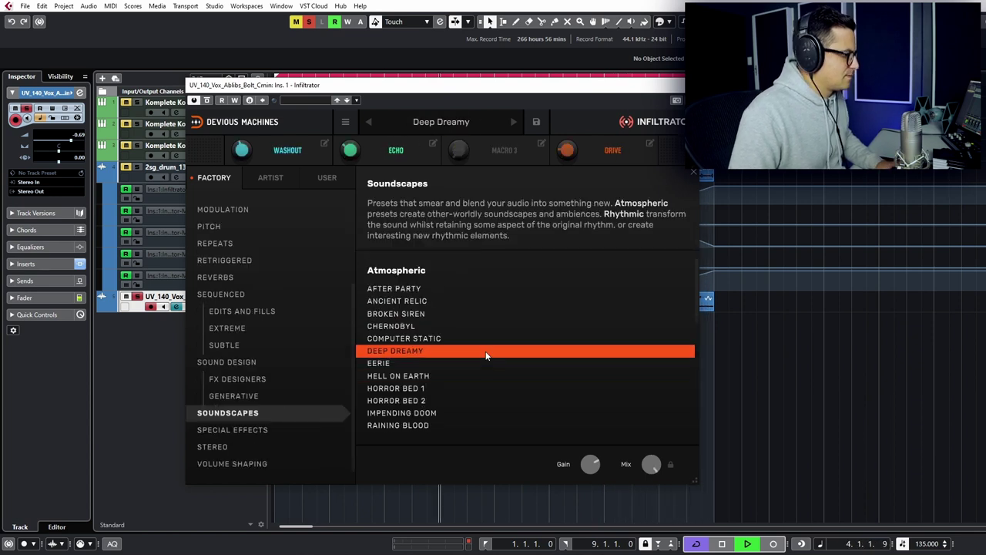
left_click(402, 325)
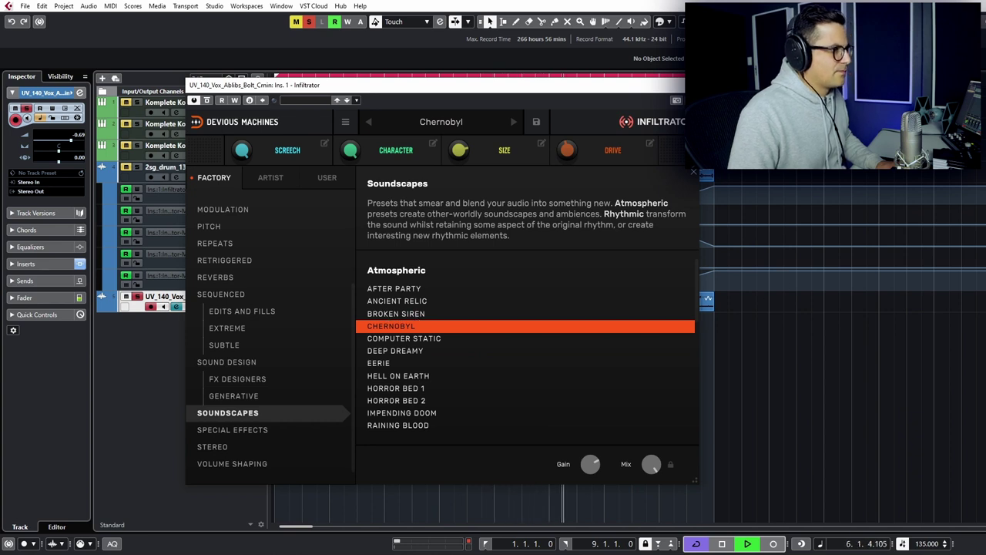
left_click(689, 86)
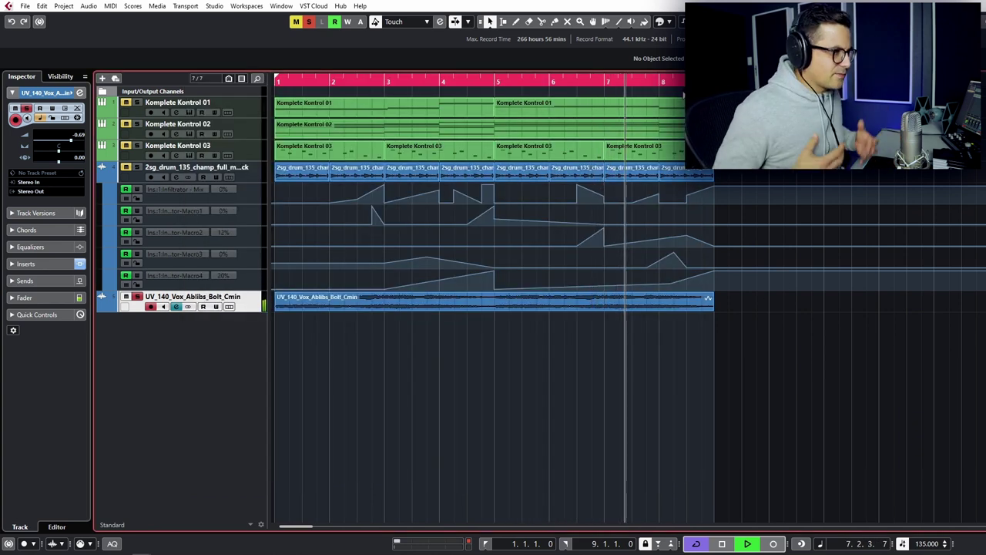
Unsolo the vocal track to hear the full arrangement and select the automation points across the drum track's lanes
key("g")
key("g")
key("g")
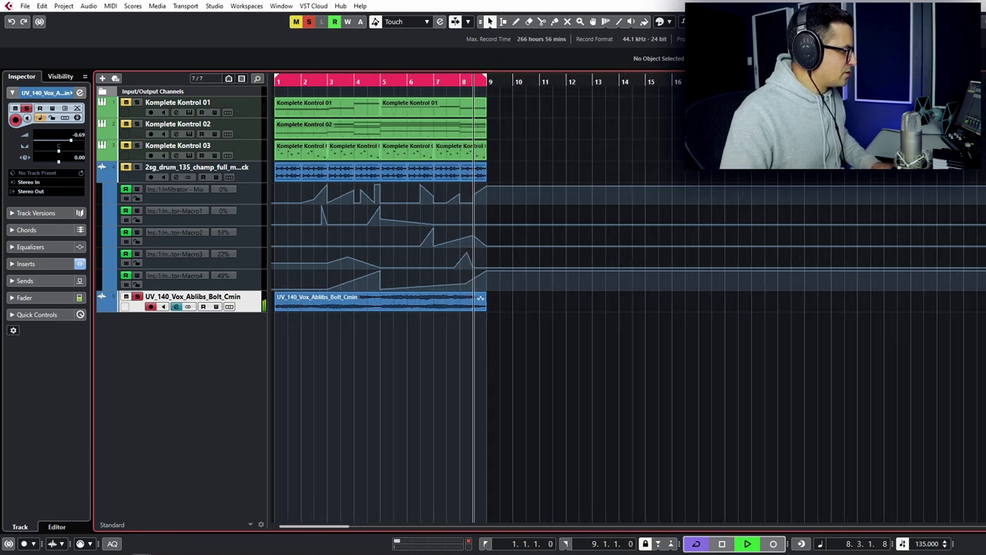
left_click(137, 297)
left_click(465, 363)
left_click_drag(606, 336, 211, 291)
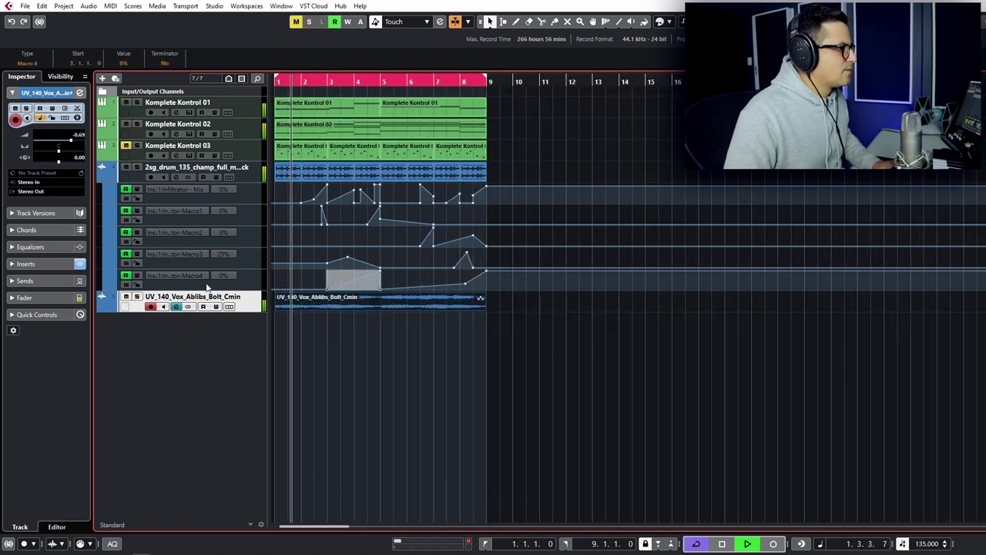
Load the Slip and Slide preset in the vocal's Infiltrator, audition it soloed from the start, and close the plug-in window
left_click(176, 307)
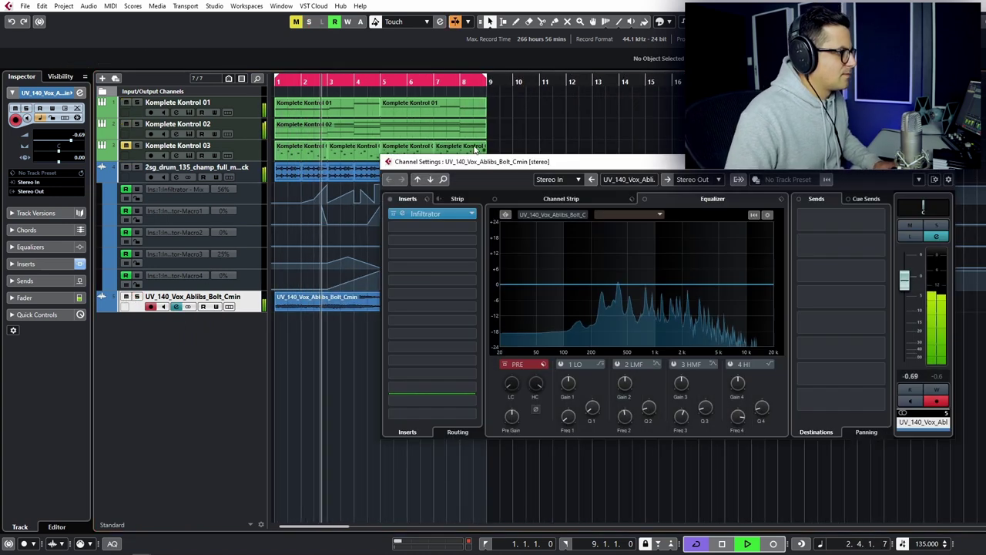
left_click(401, 214)
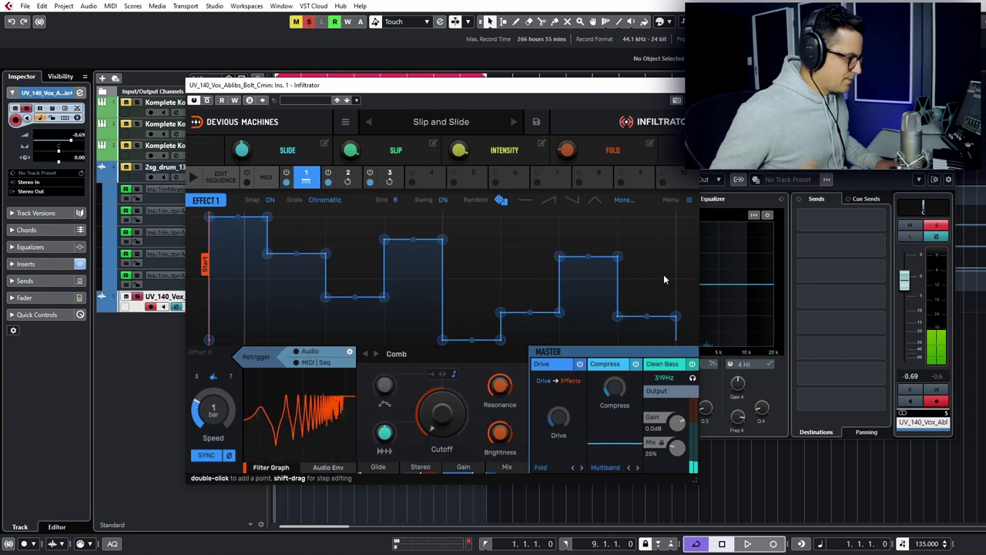
key("period")
key("space")
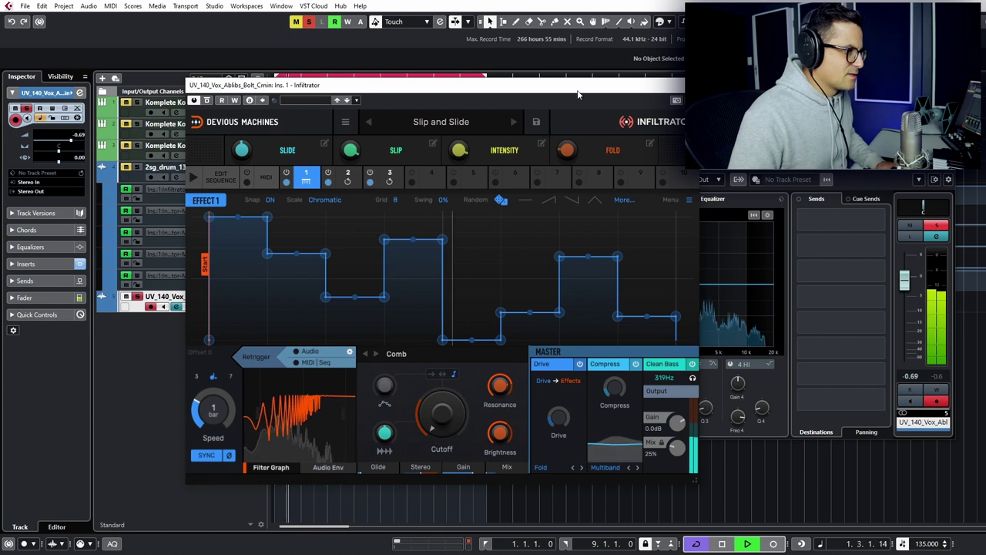
left_click(688, 85)
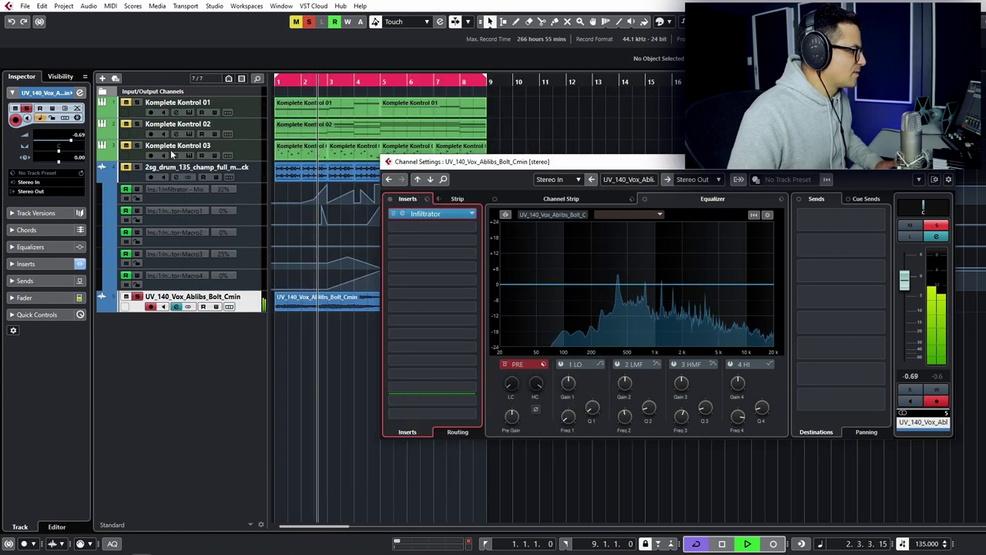
Solo Komplete Kontrol 02, load Shimmer Spread from the Stereo category into its Infiltrator, and close the preset browser
left_click(132, 128)
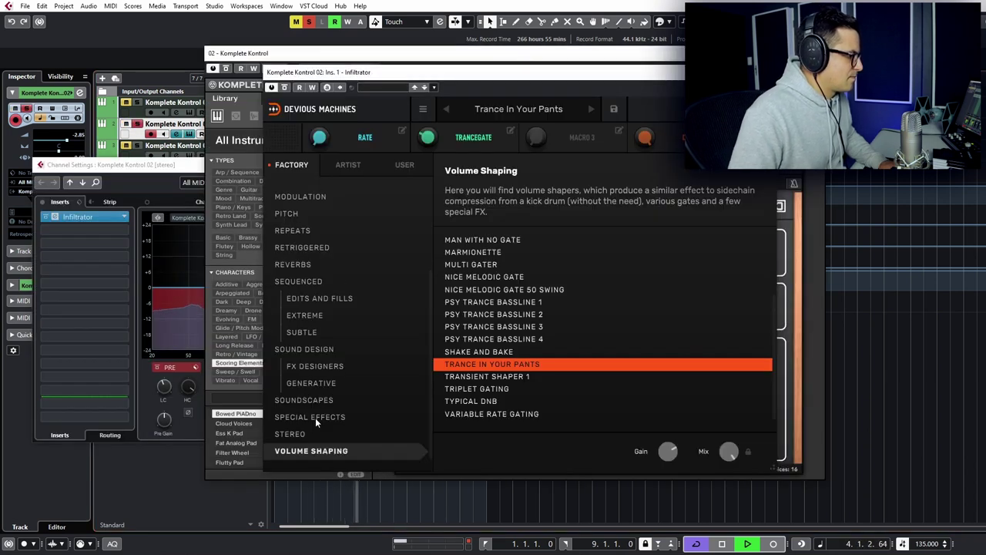
left_click(299, 435)
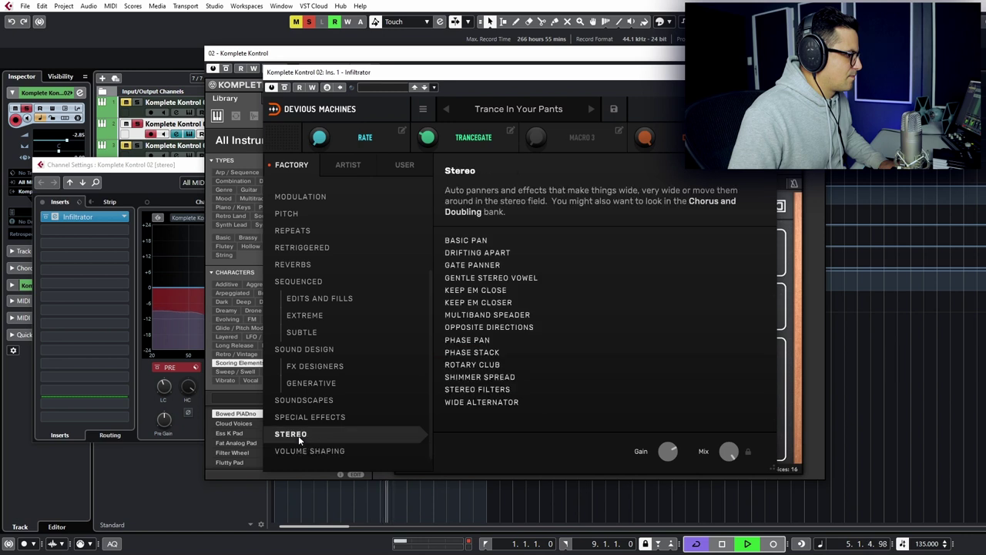
left_click(466, 364)
left_click(493, 377)
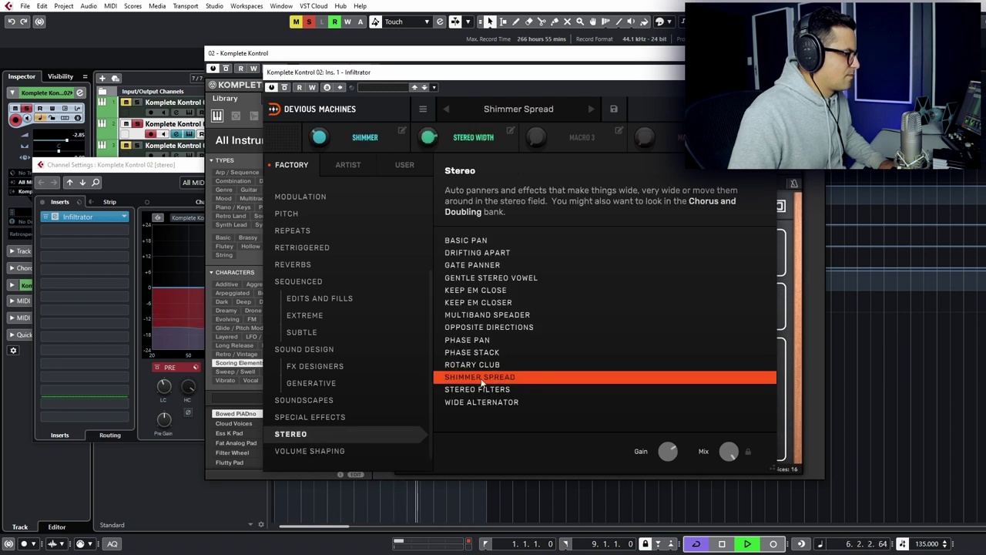
double_click(458, 378)
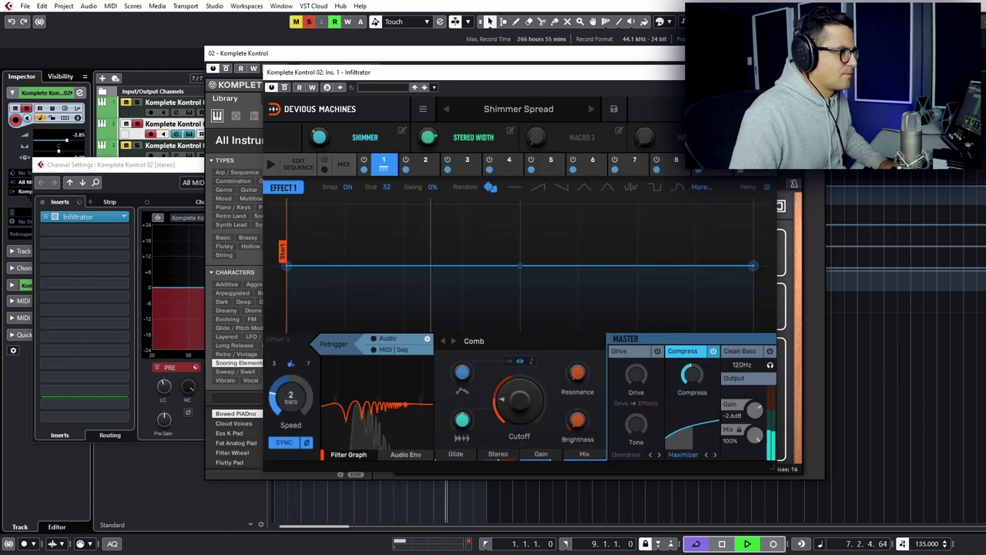
Close the Infiltrator and Komplete Kontrol windows and raise the Komplete Kontrol 02 channel fader to 1.51
left_click(766, 71)
left_click(816, 53)
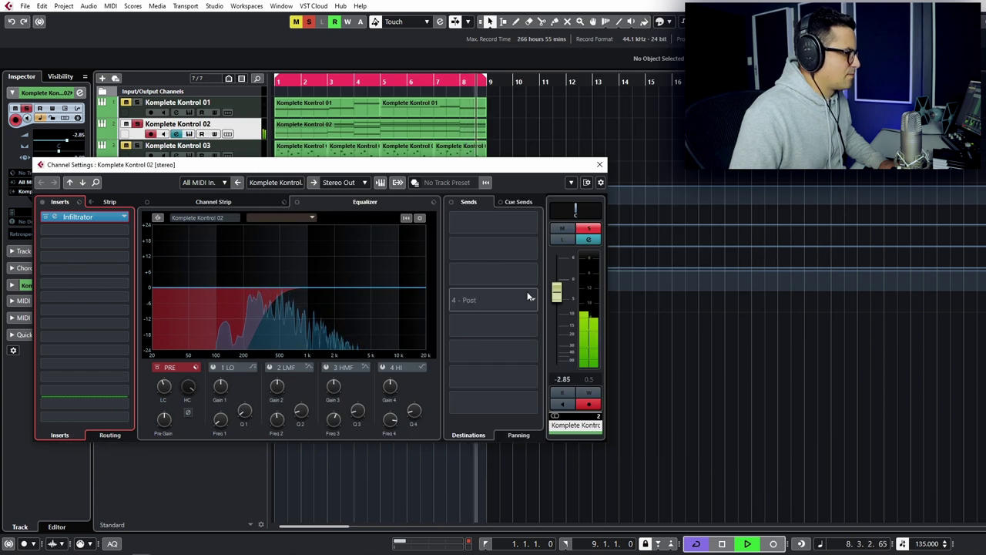
left_click_drag(559, 286, 566, 270)
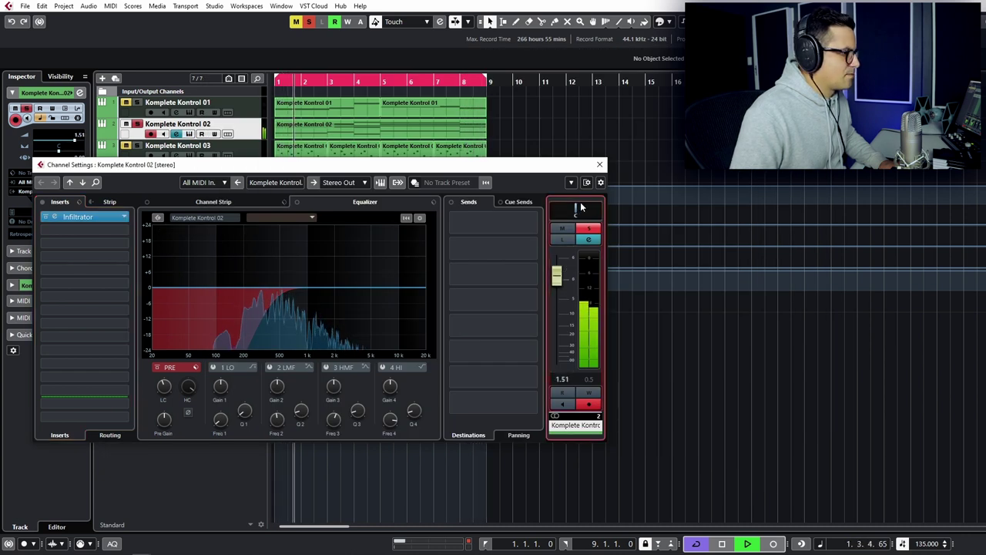
left_click_drag(353, 166, 477, 208)
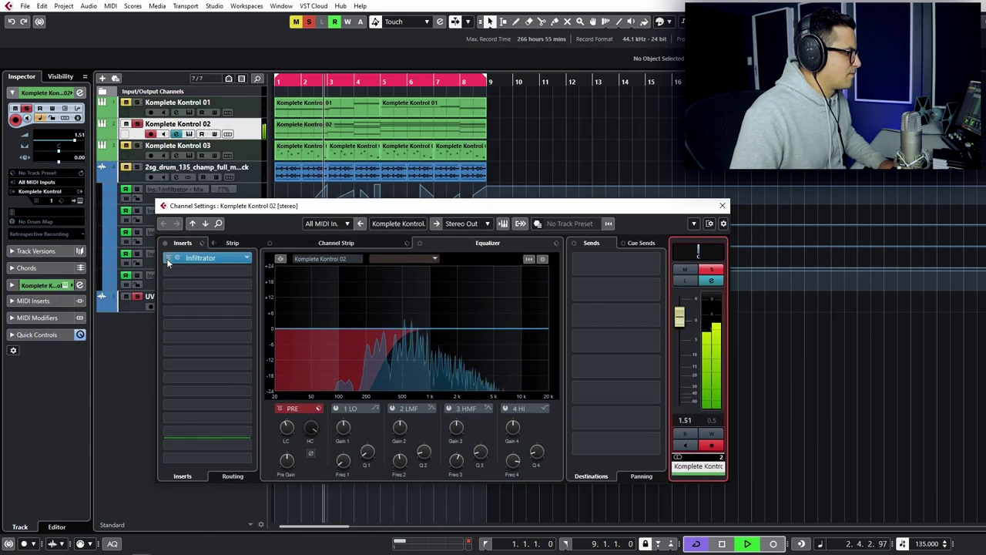
Compare Komplete Kontrol 02 with Infiltrator bypassed and active, and reopen the plug-in's window with Shimmer Spread
left_click(138, 296)
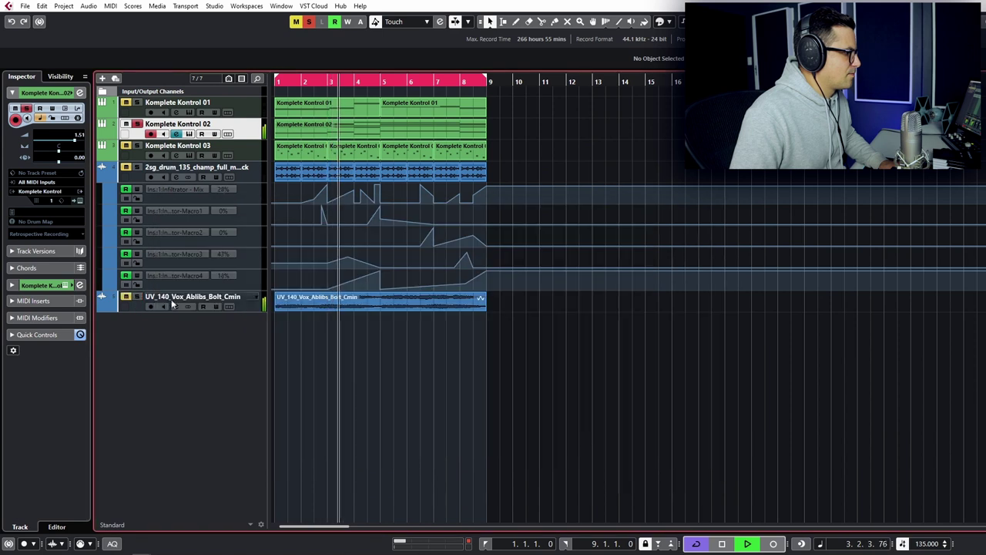
key("space")
left_click(176, 134)
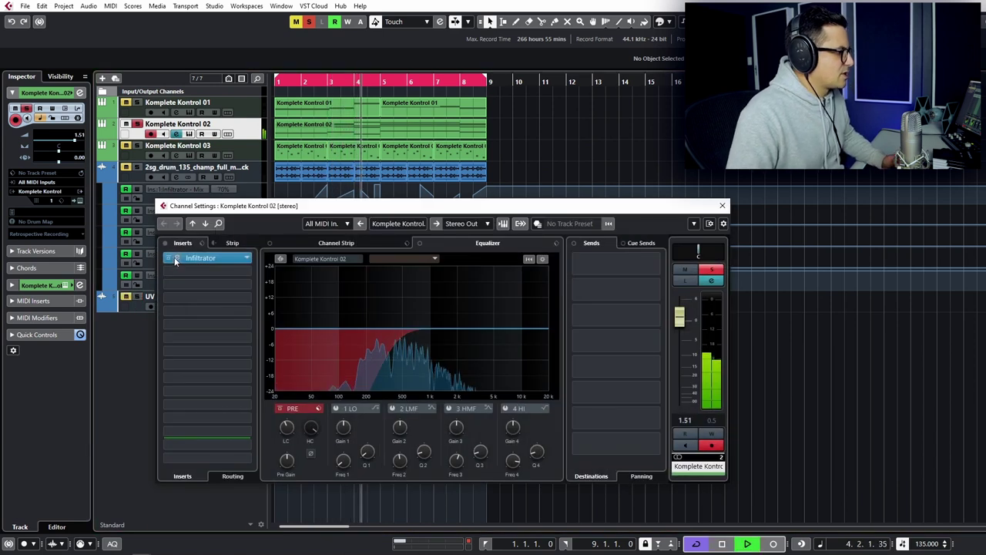
left_click(178, 258)
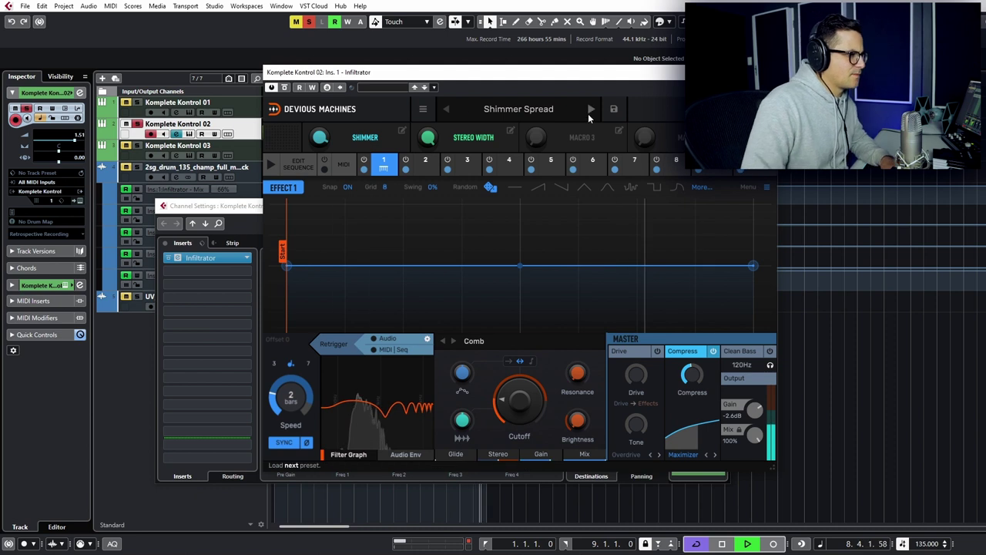
left_click(543, 111)
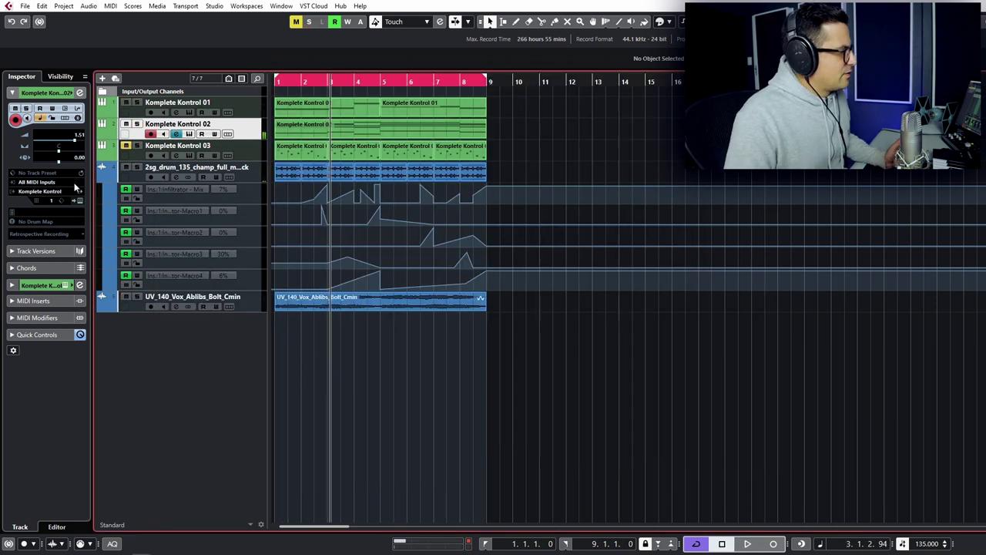
Add a second Infiltrator in the next free insert slot of the drum loop channel
left_click(174, 178)
left_click(203, 266)
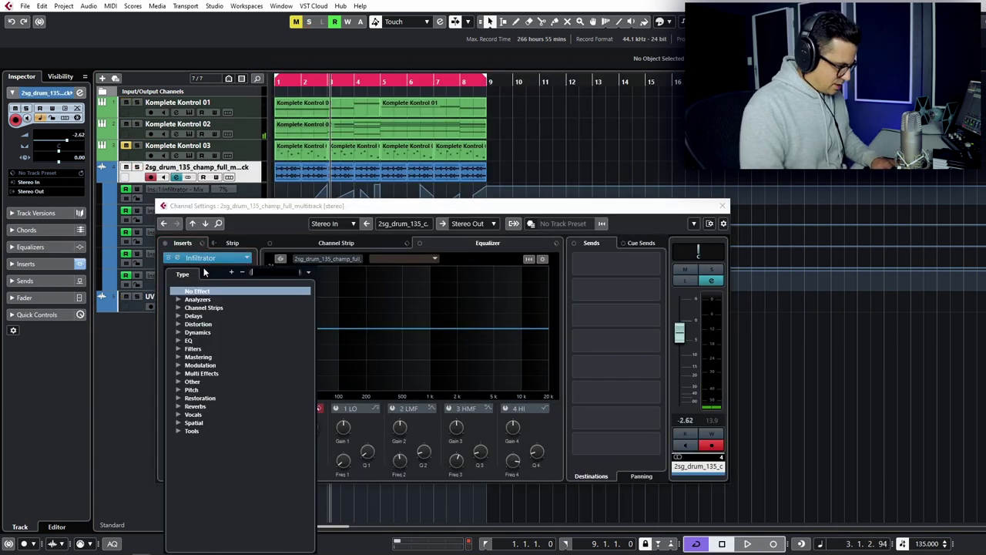
type("infilt")
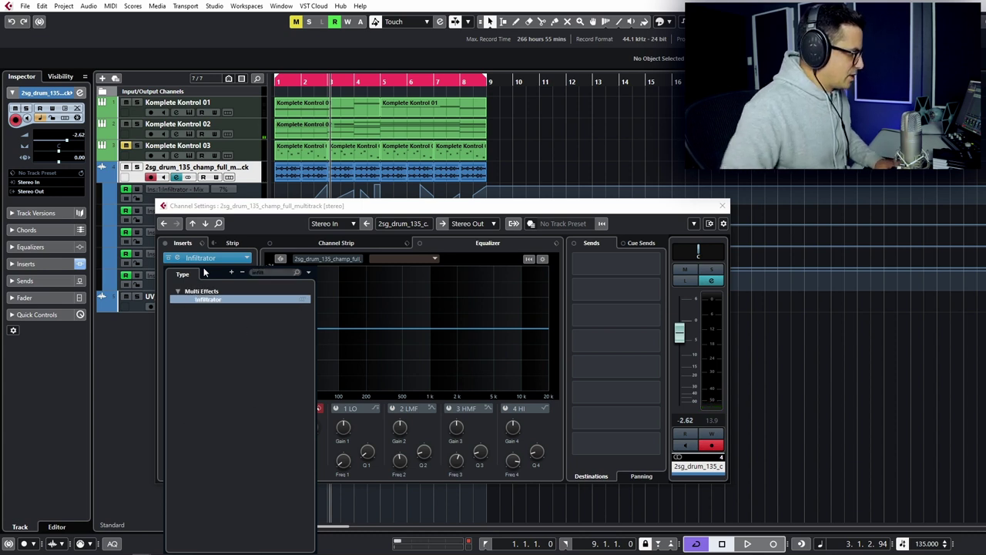
key("Return")
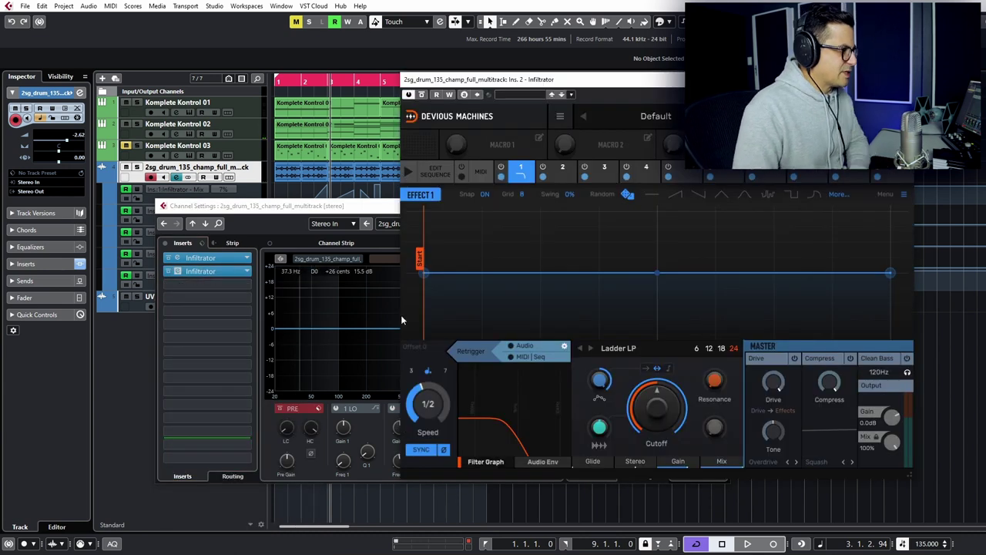
Load the Heavy Drums Mix preset from Mix Tools into the drum loop's second Infiltrator and audition it in the full mix
left_click_drag(558, 85, 217, 94)
left_click(331, 118)
left_click(308, 283)
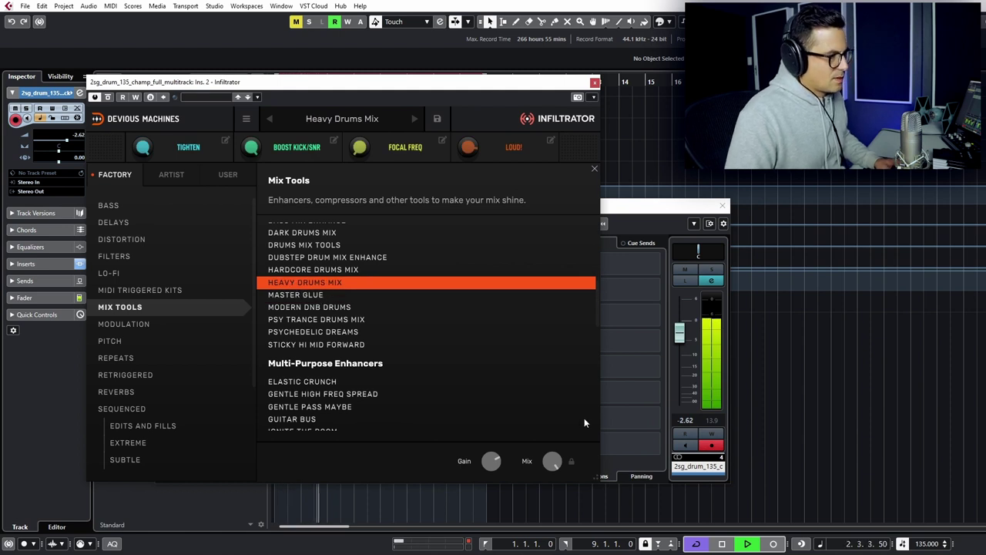
key("space")
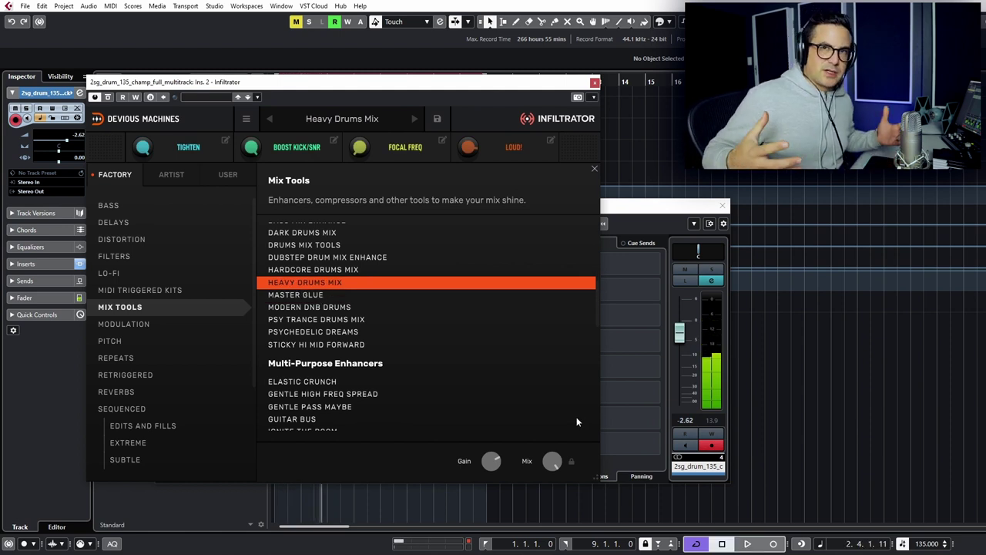
key("End")
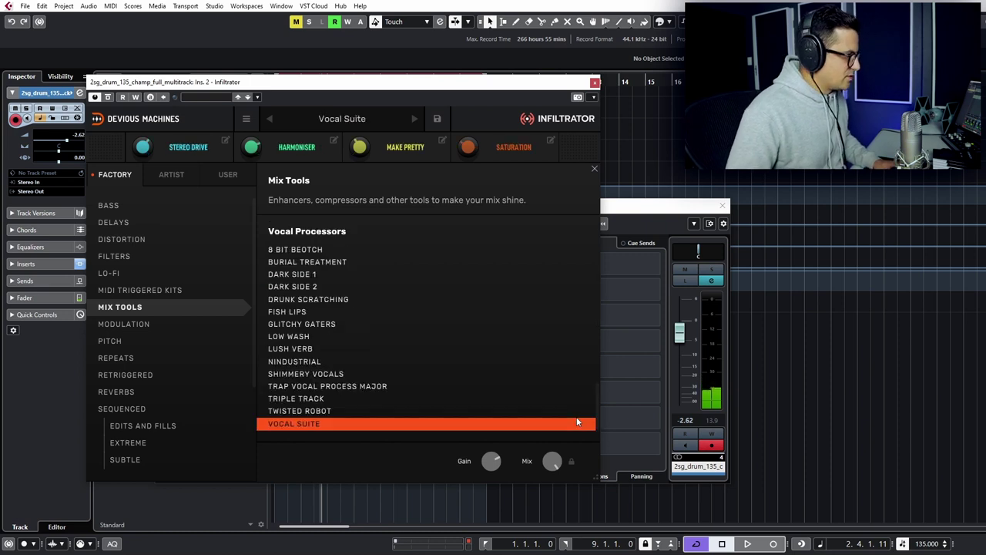
scroll(410, 332, "up", 10)
left_click(308, 313)
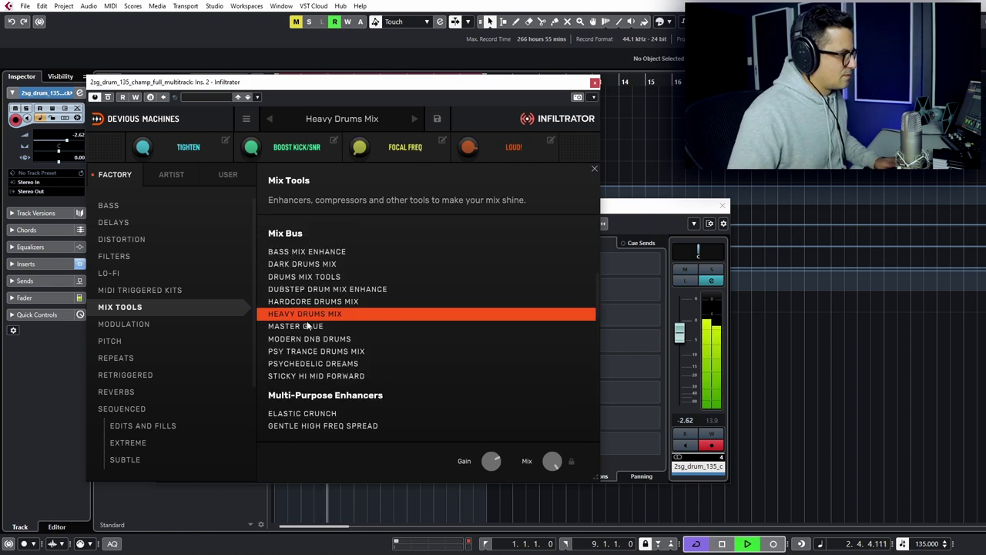
left_click(316, 328)
left_click(308, 314)
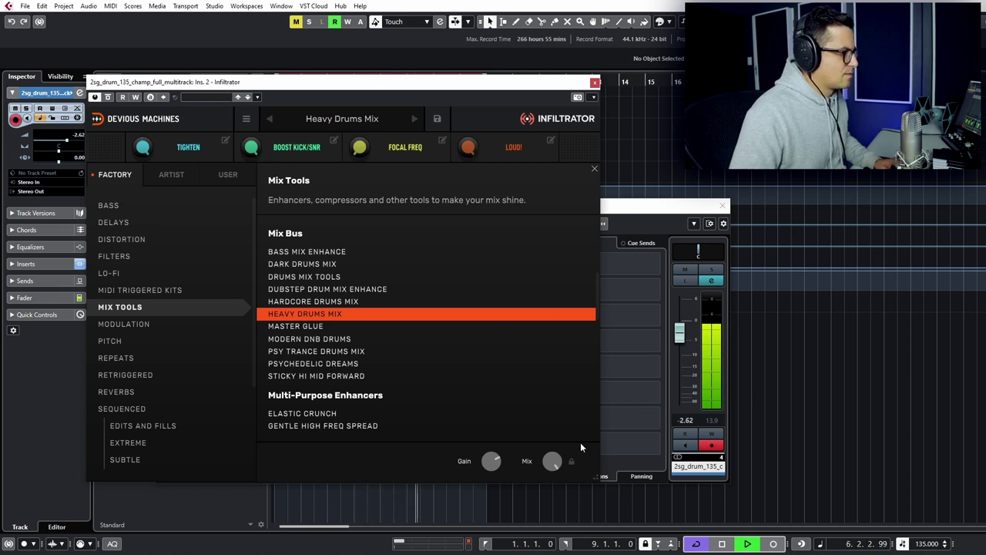
Close the preset browser, then solo the drum loop and bypass its second Infiltrator to compare the sound
left_click(594, 170)
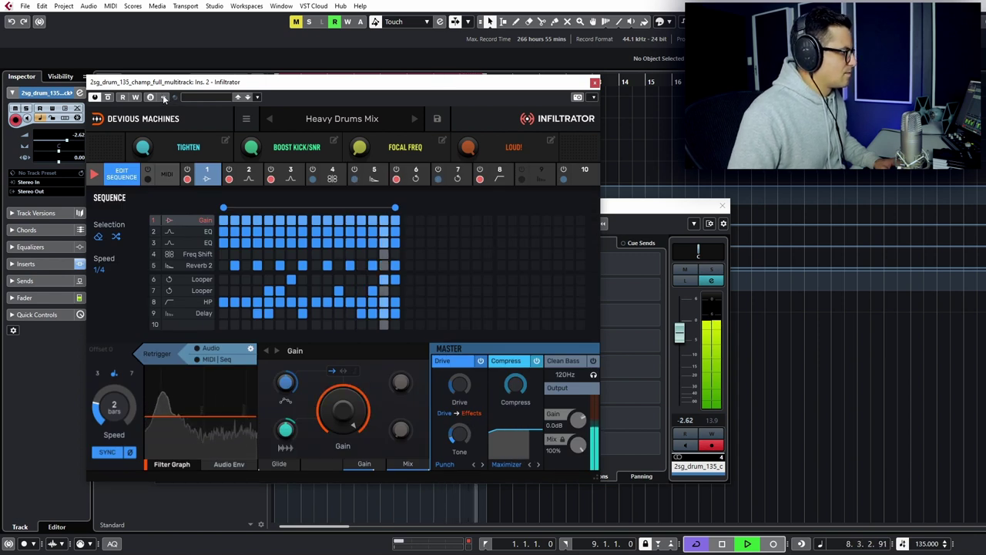
left_click(711, 269)
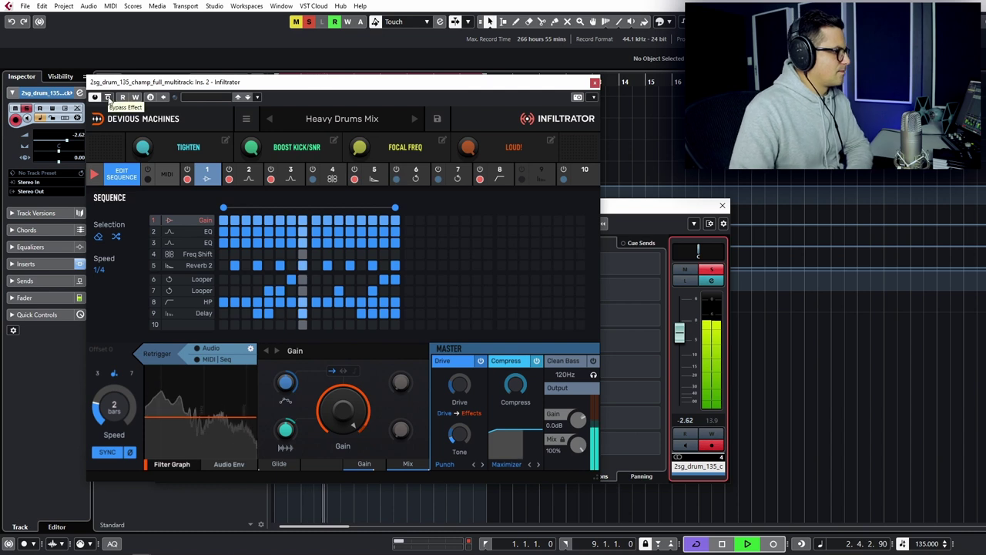
left_click(108, 98)
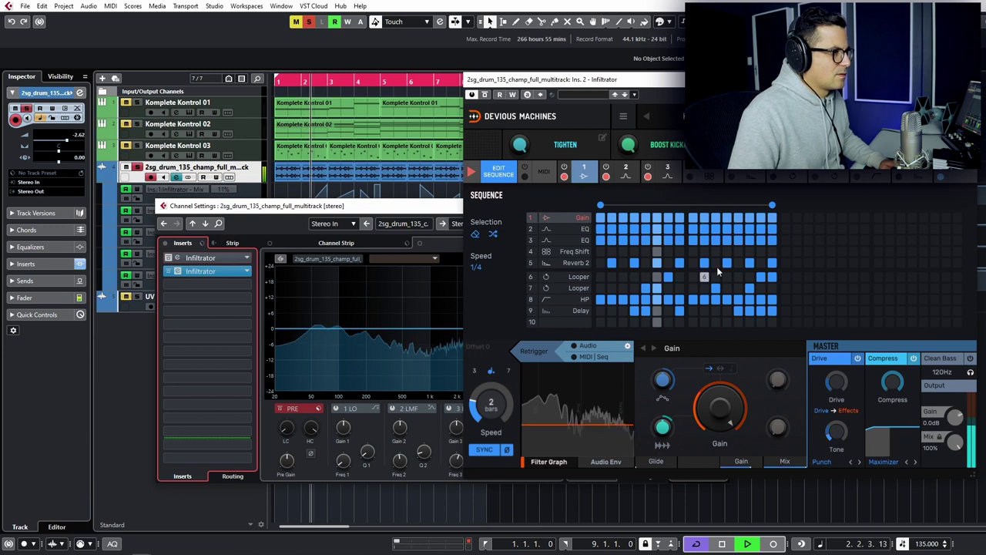
Raise the Compress amount and set Drive to 51% in the master section of the drum loop's second Infiltrator
left_click_drag(633, 84, 233, 39)
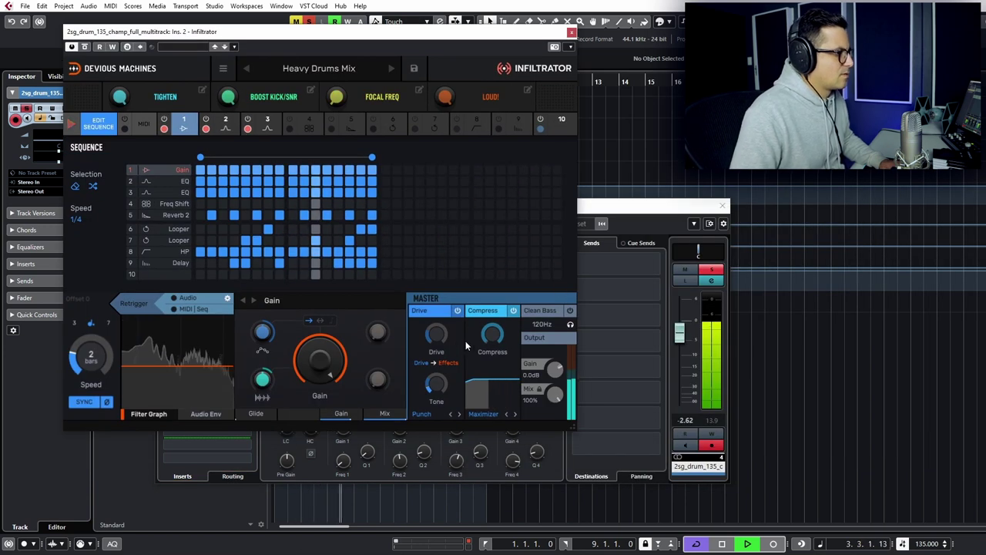
left_click_drag(492, 334, 493, 312)
left_click_drag(437, 335, 437, 323)
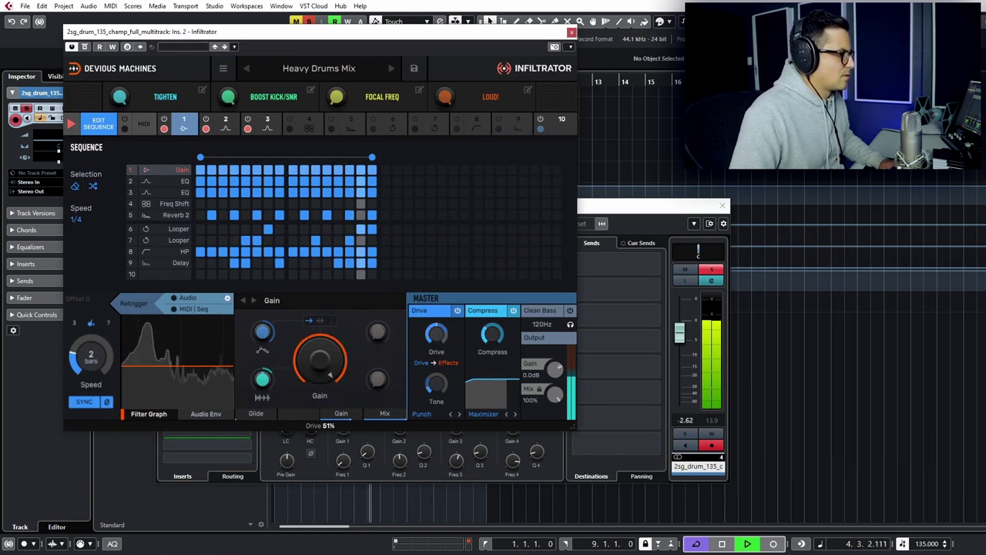